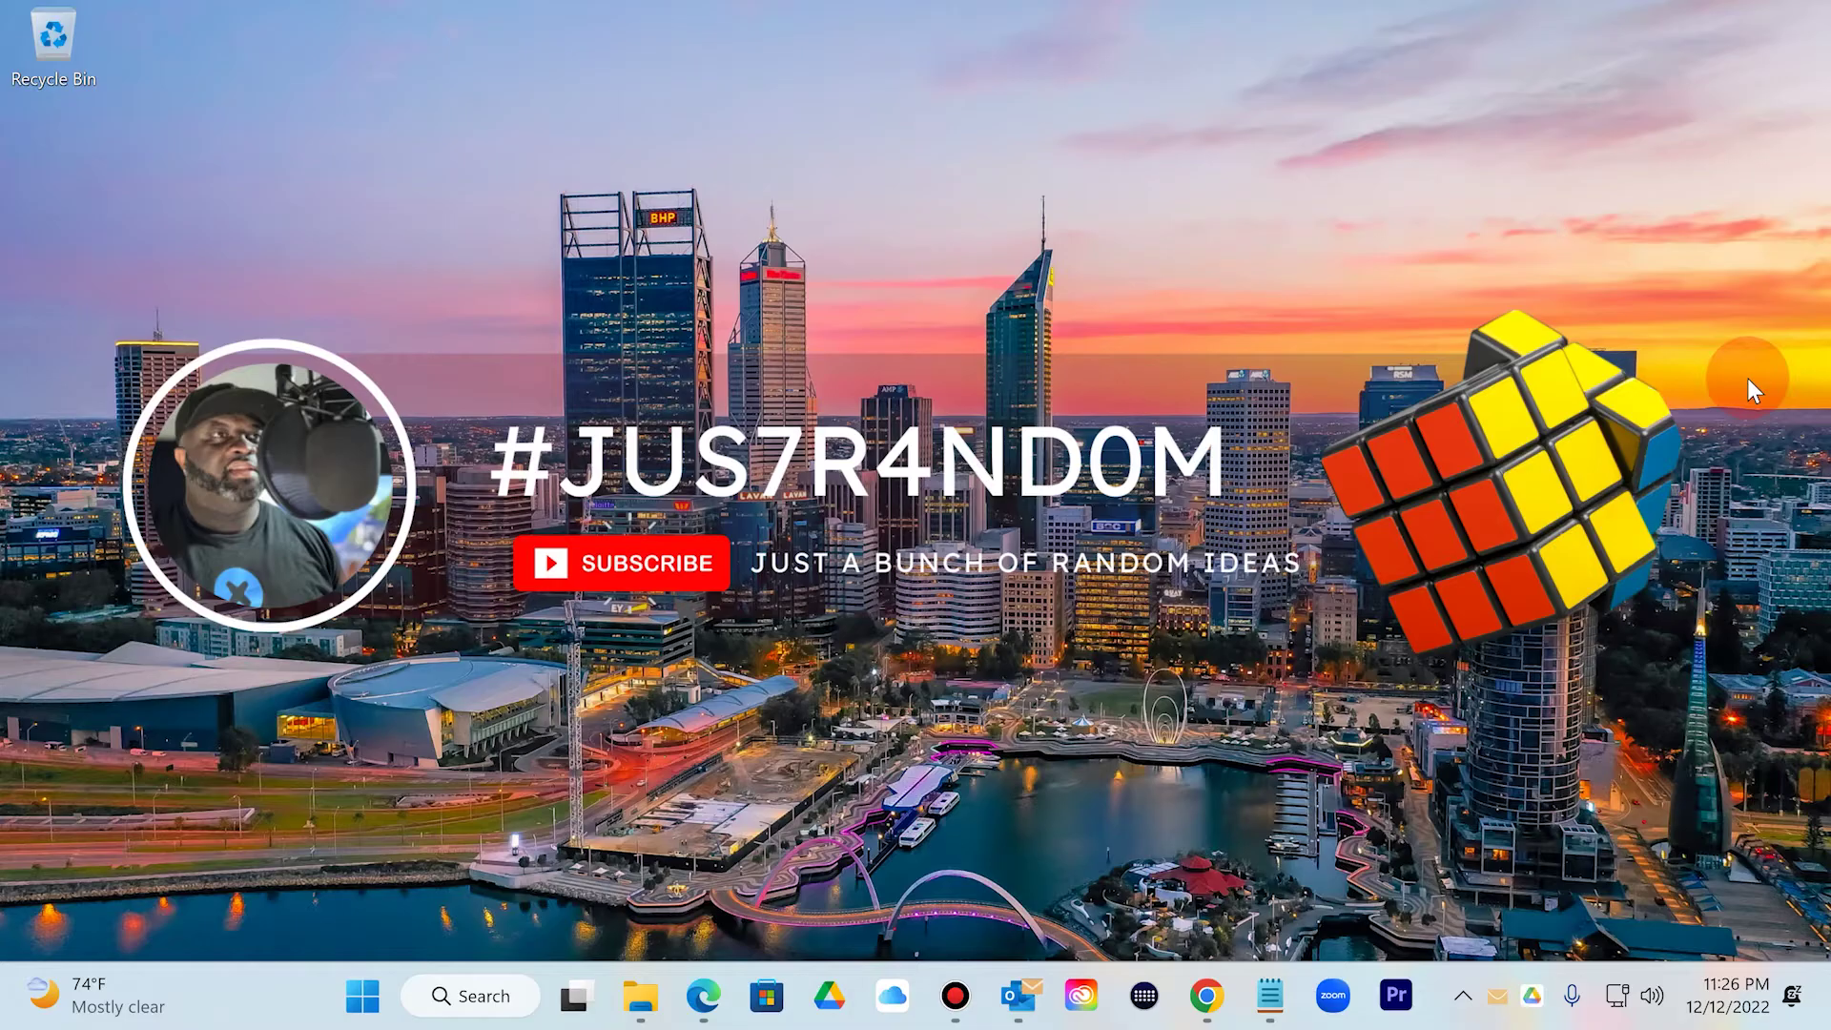
# Launch Disk Management from the Win+X quick-link menu
pyautogui.press('super+x')
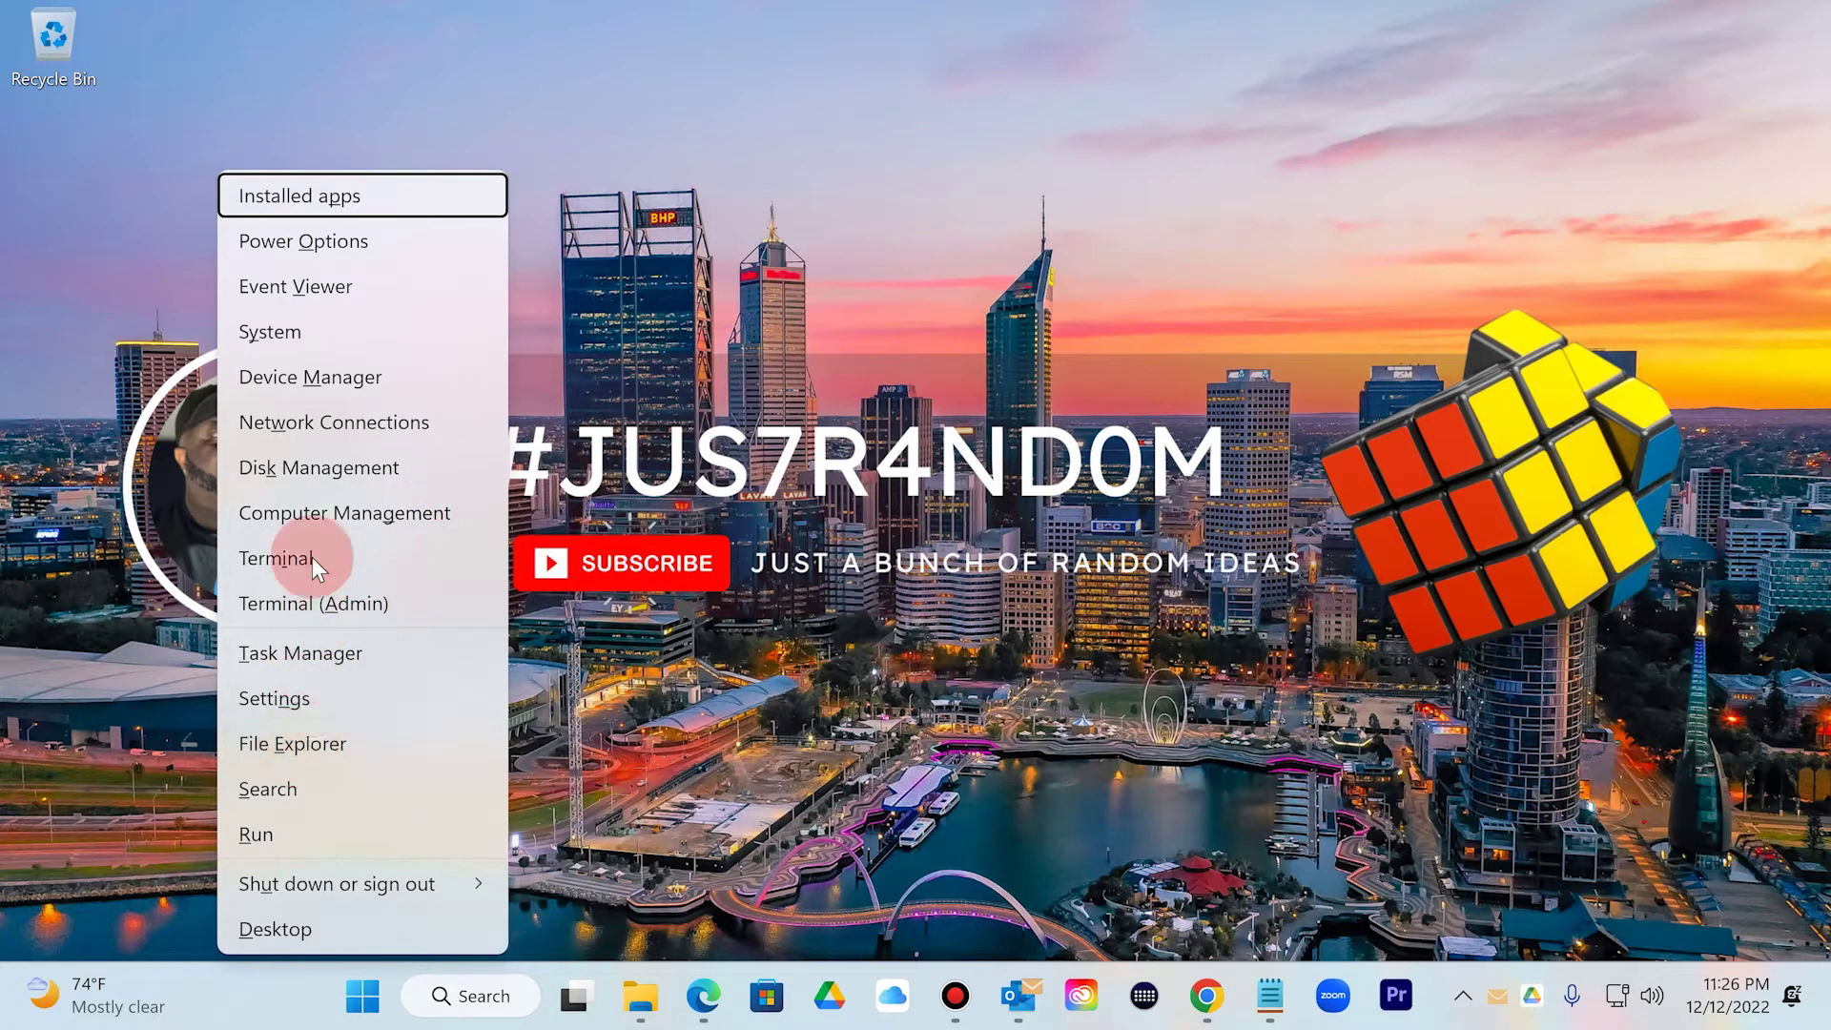
pyautogui.click(272, 483)
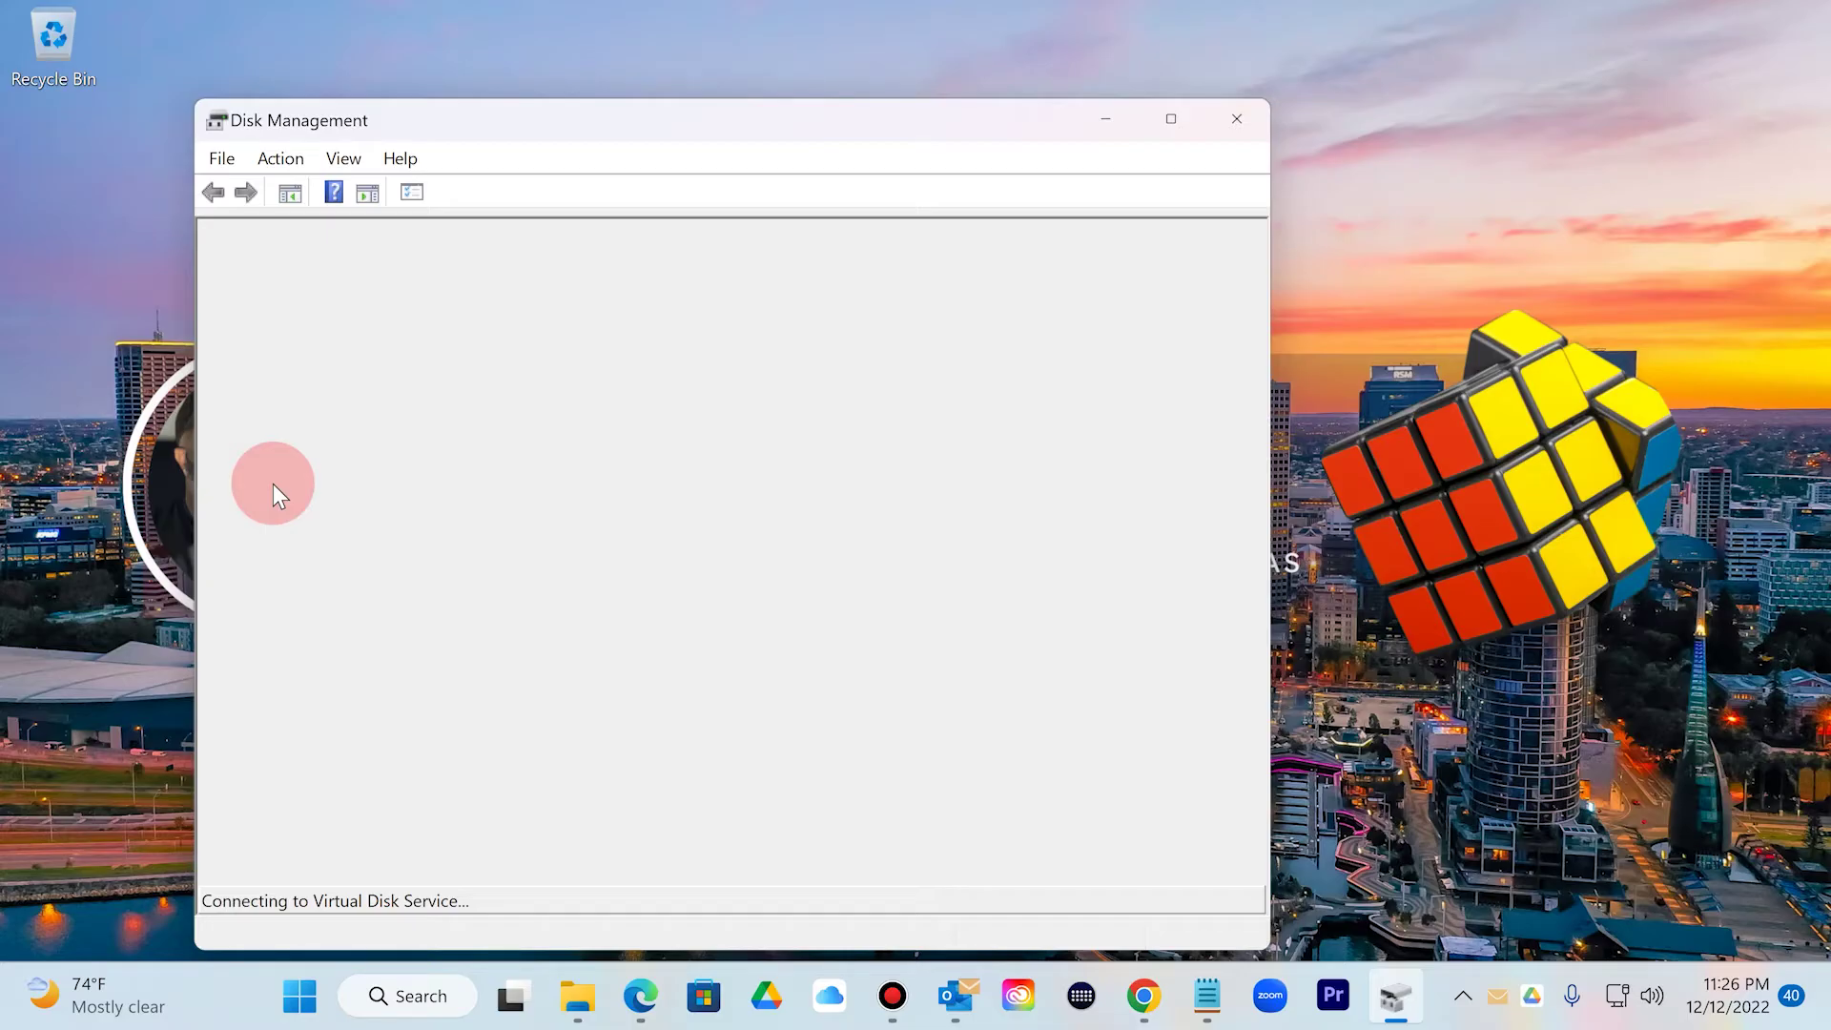
pyautogui.press('super+x')
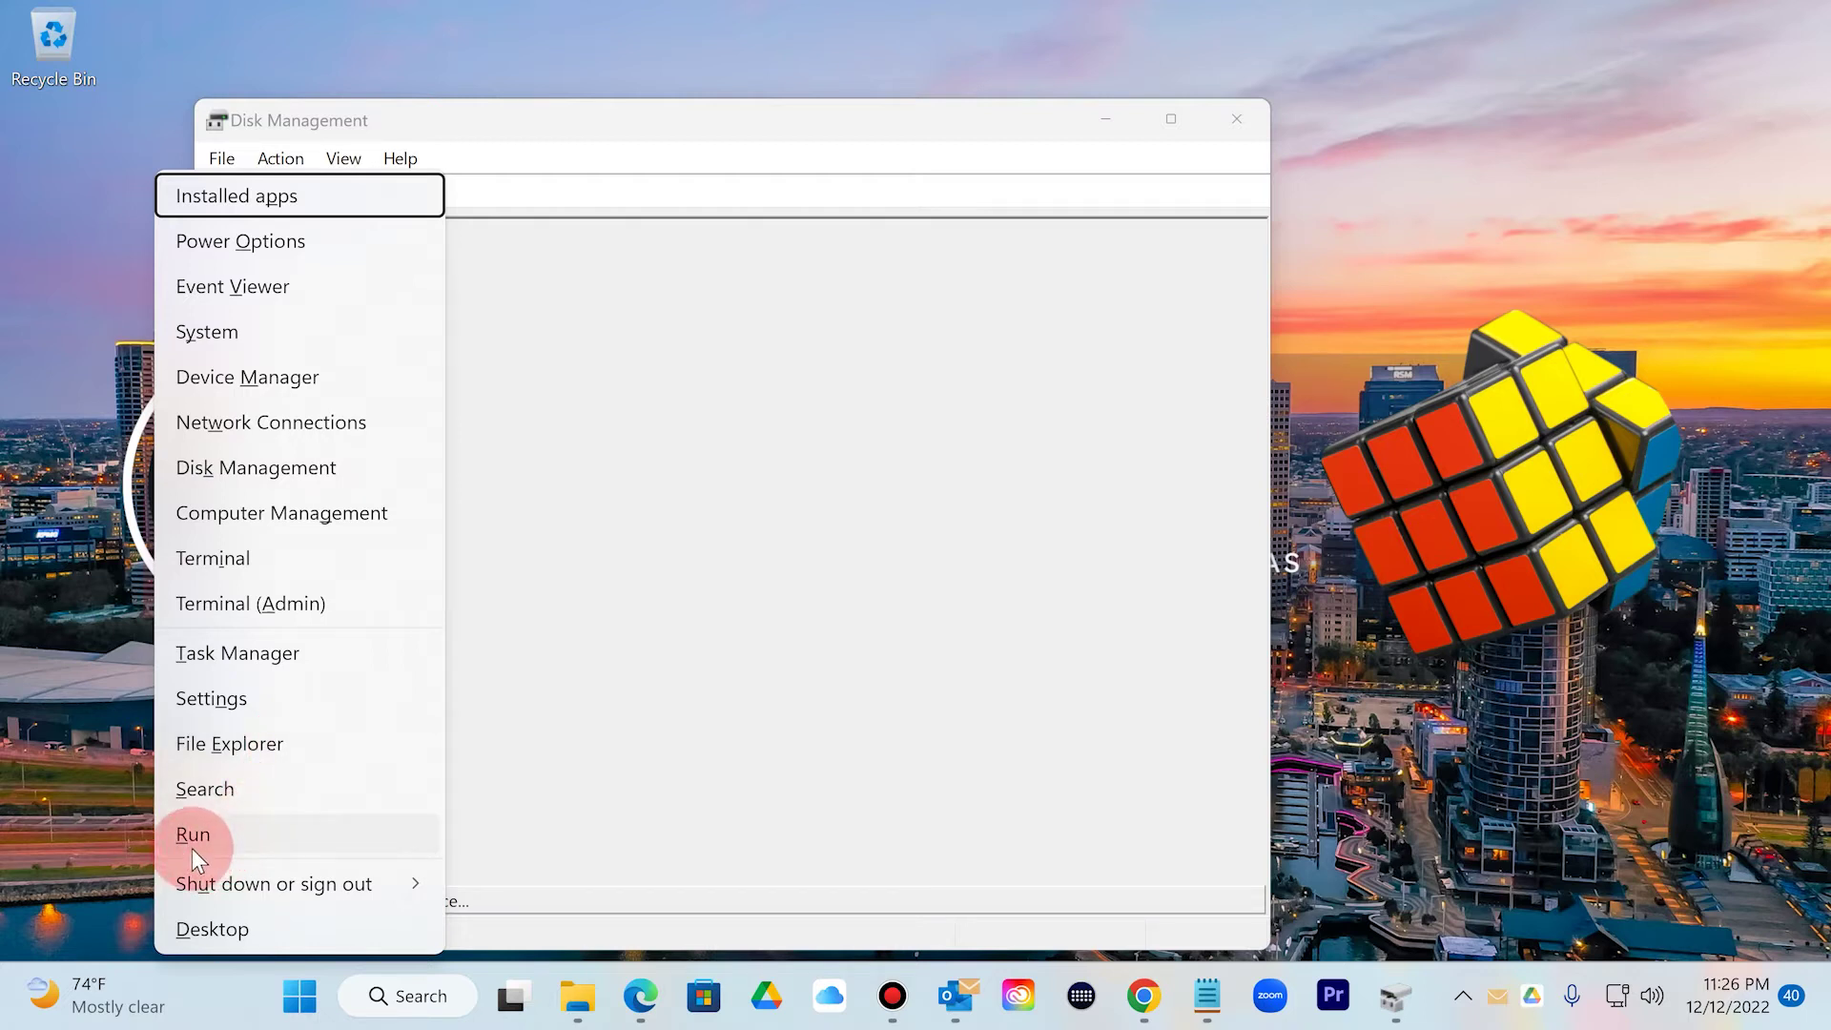
pyautogui.moveTo(214, 895)
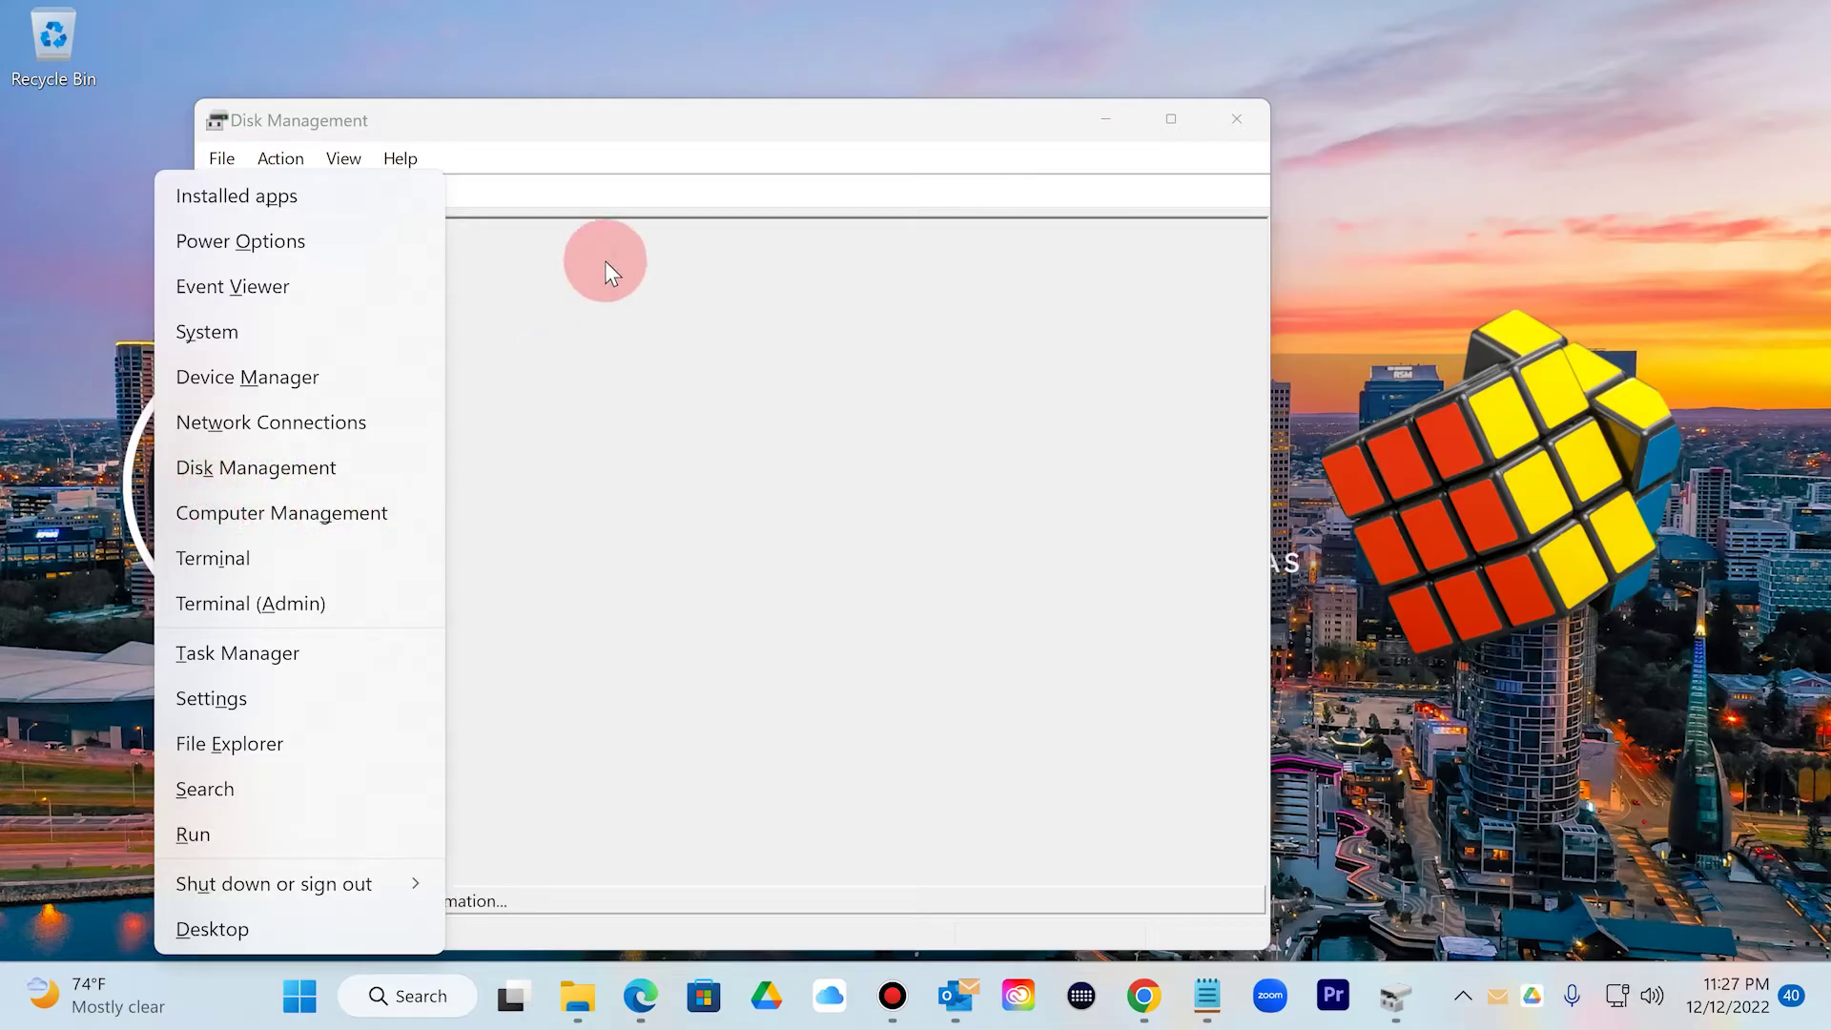
# Dismiss the tools menu, then move the Disk Management window up and make it taller and wider
pyautogui.click(591, 134)
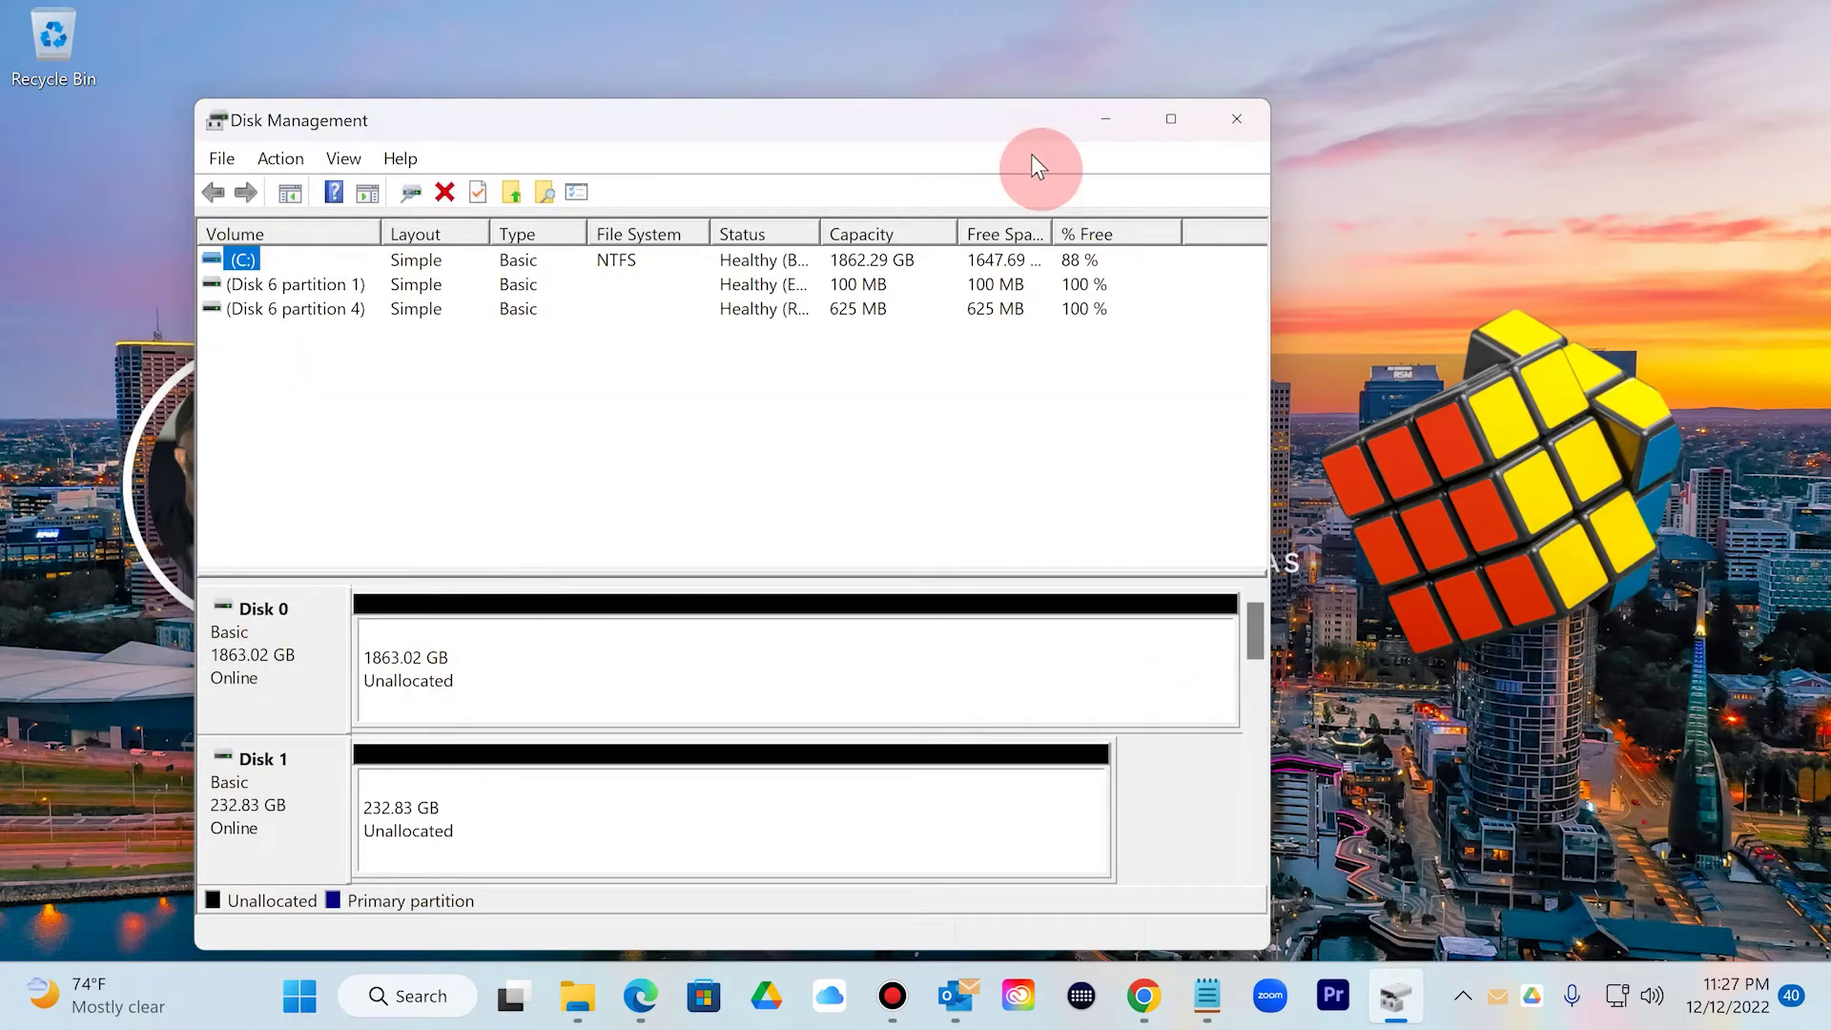
pyautogui.moveTo(901, 114); pyautogui.dragTo(918, 77)
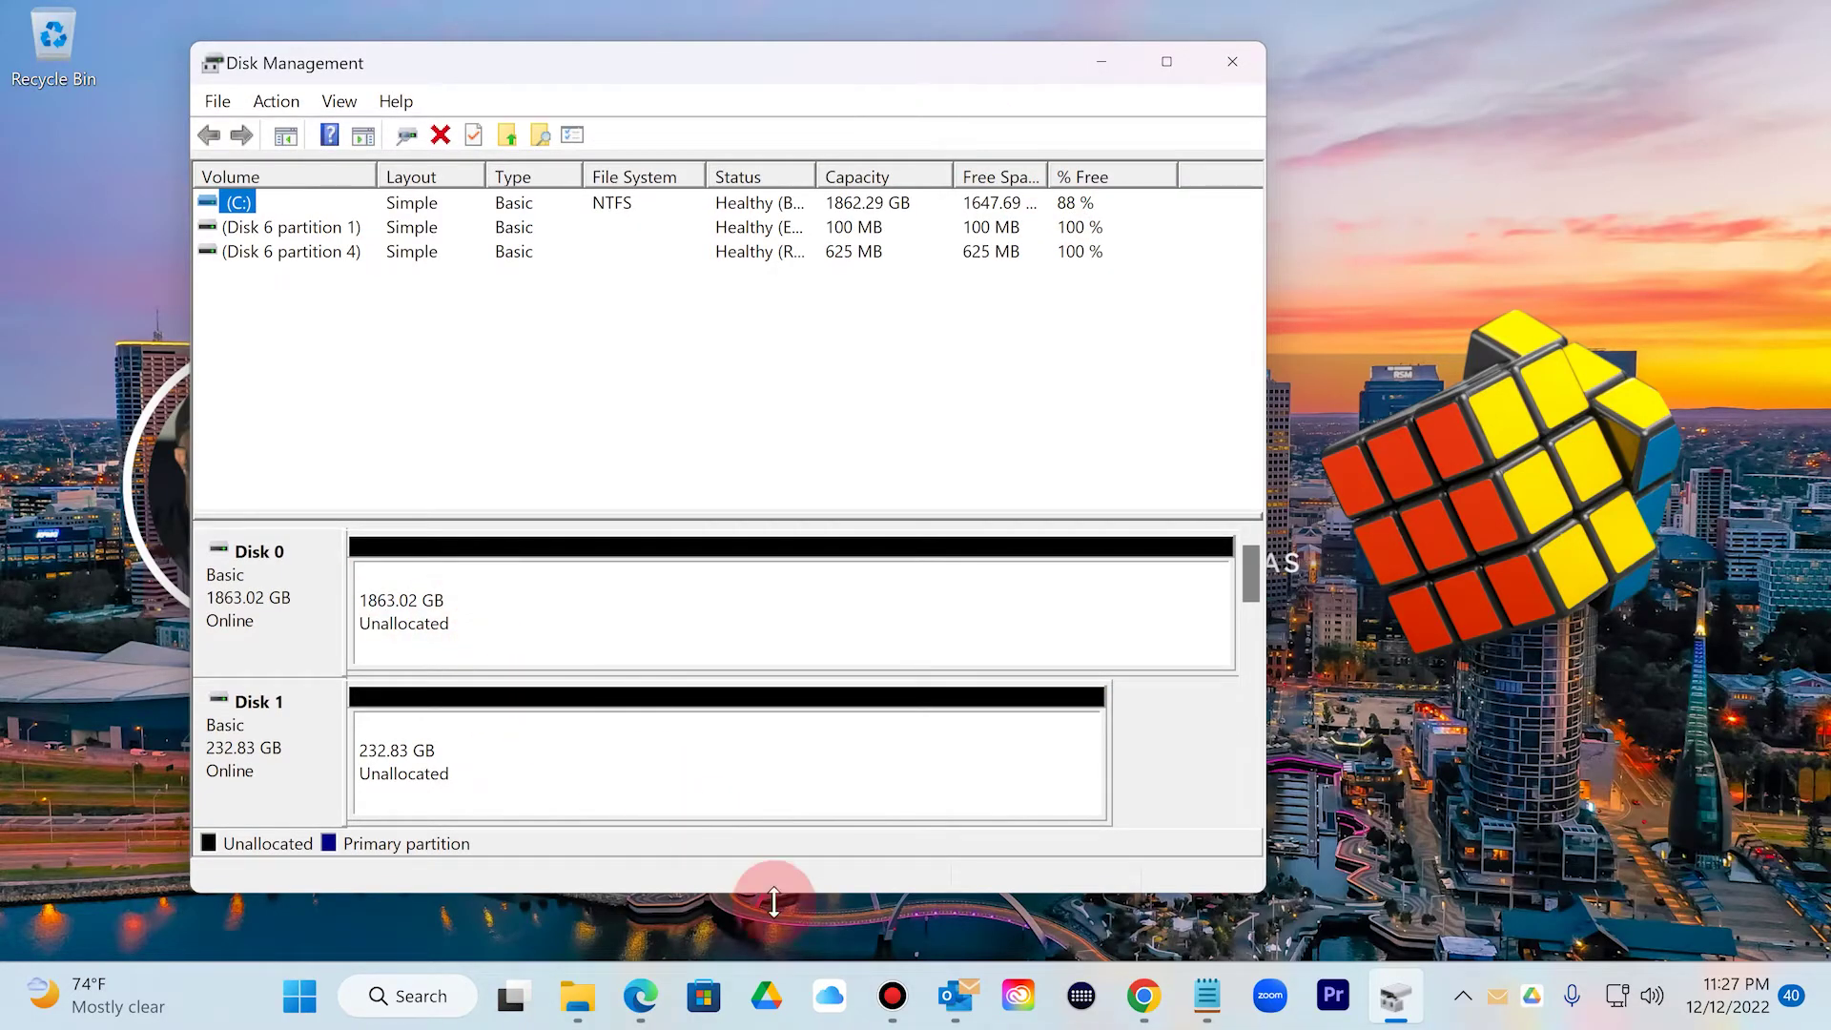
pyautogui.moveTo(770, 894); pyautogui.dragTo(772, 927)
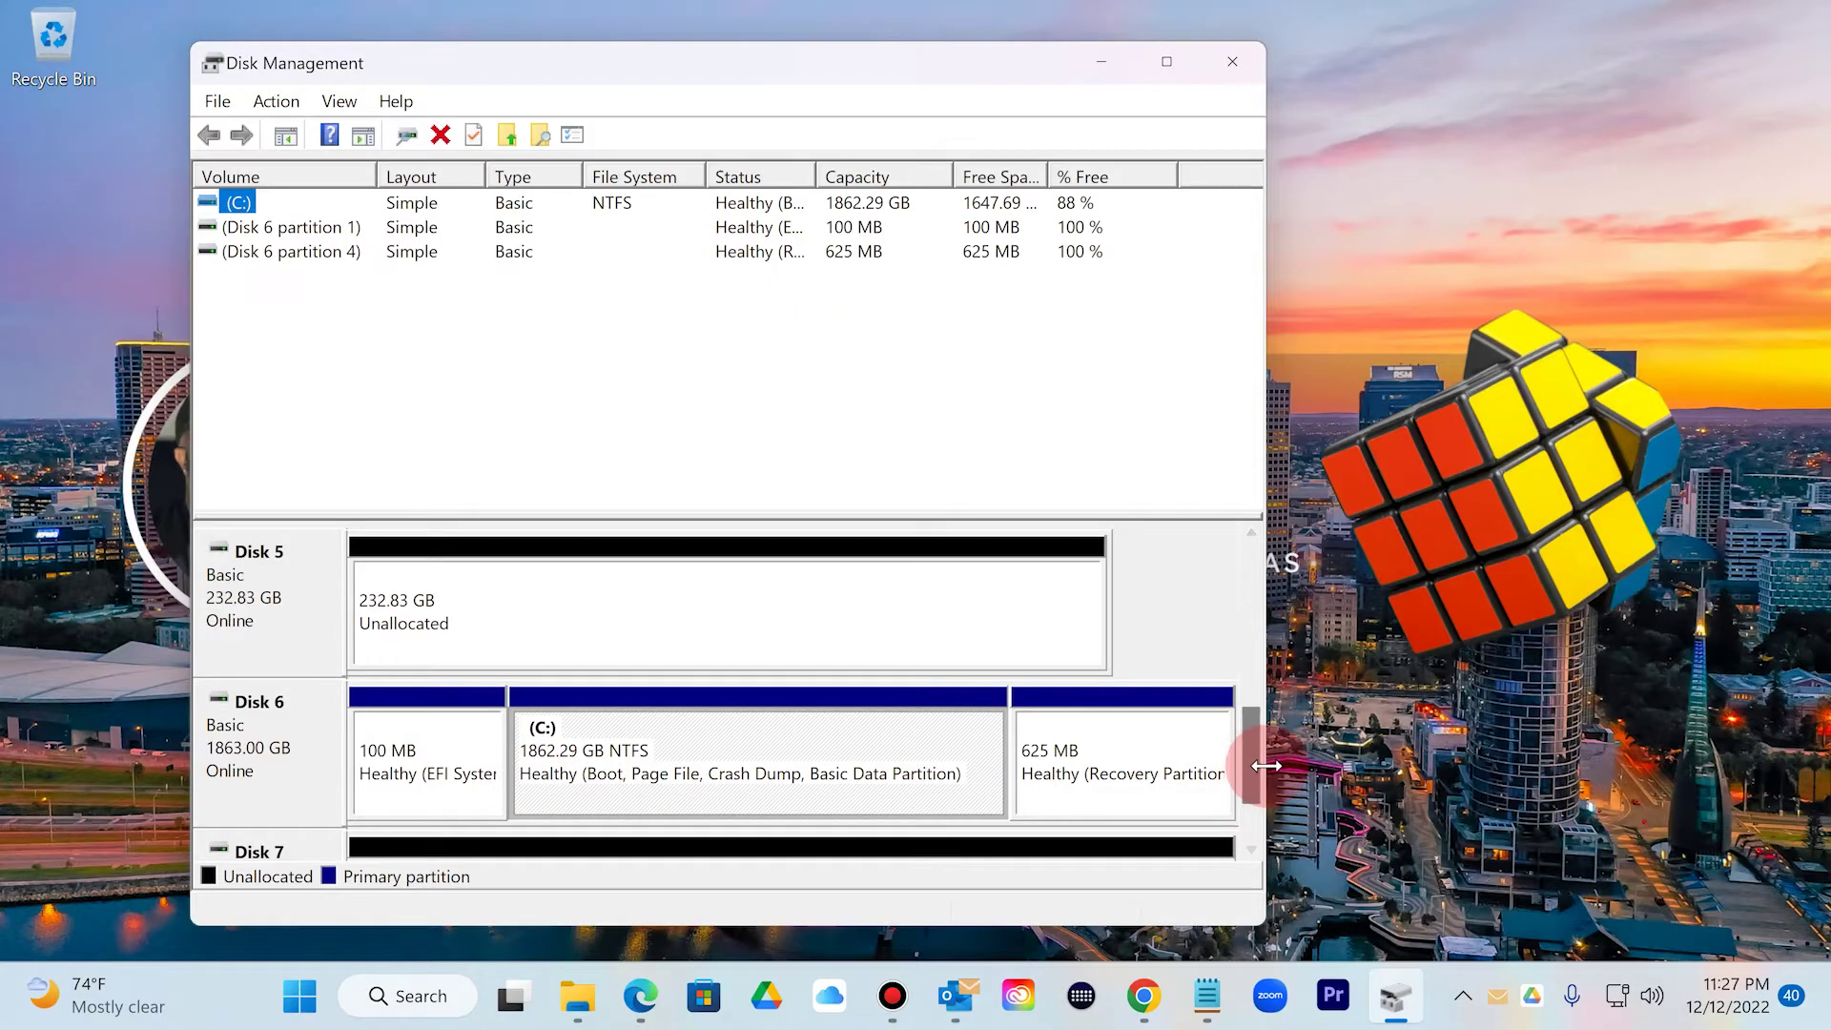
pyautogui.moveTo(1264, 770); pyautogui.dragTo(1568, 756)
pyautogui.click(729, 776)
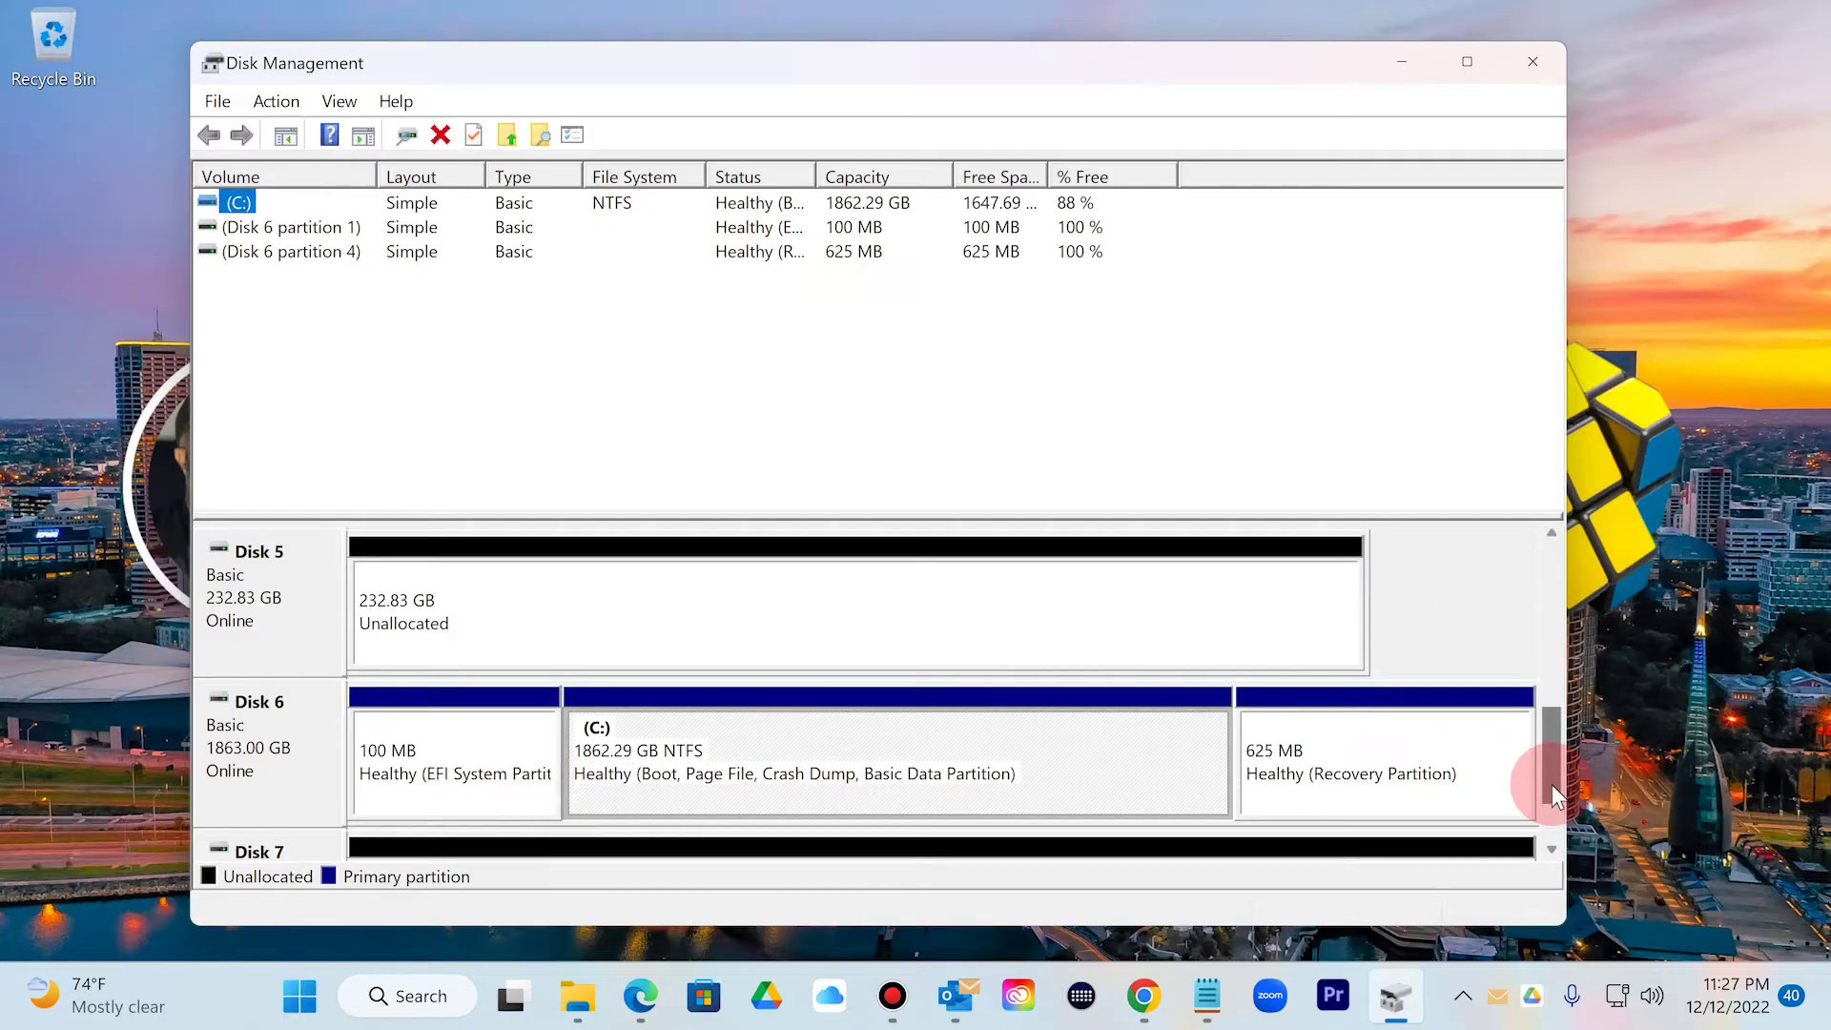
# Scroll through the disk list, selecting the unallocated space on Disks 5, 4, 3, 2, 1 and 0
pyautogui.moveTo(1552, 784); pyautogui.dragTo(1548, 828)
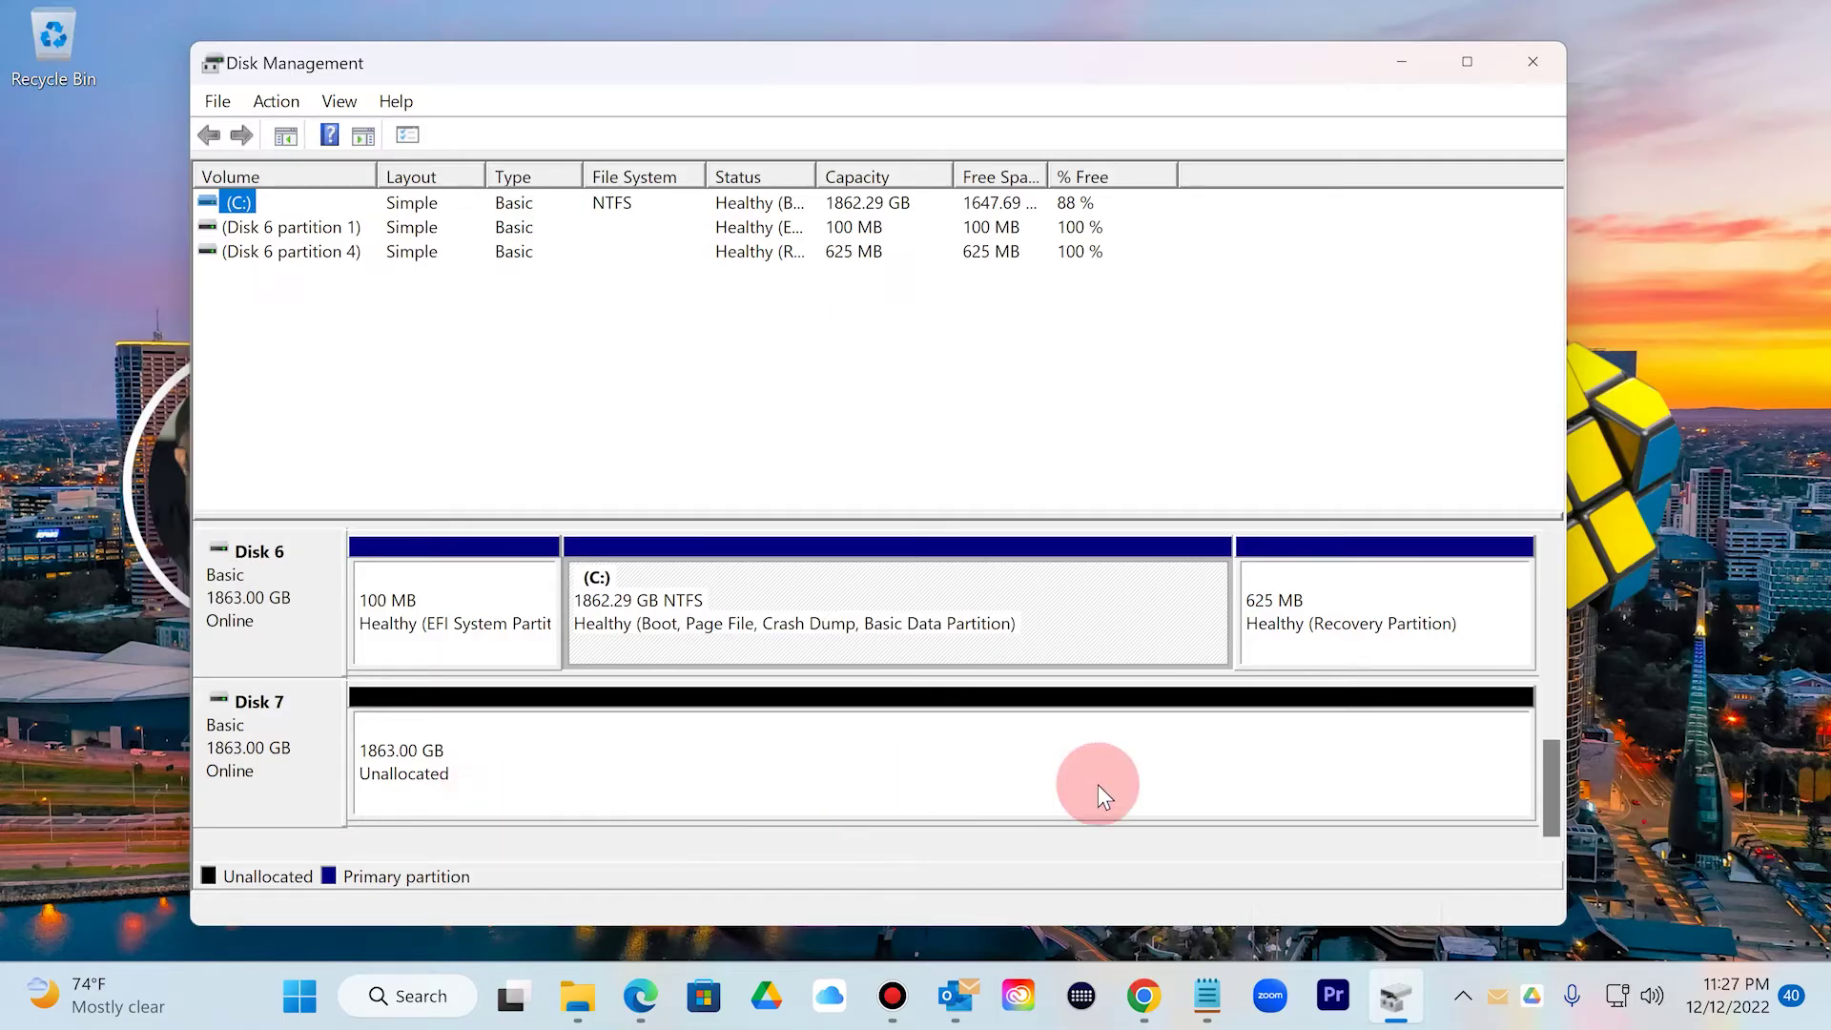
pyautogui.moveTo(1553, 767); pyautogui.dragTo(1561, 696)
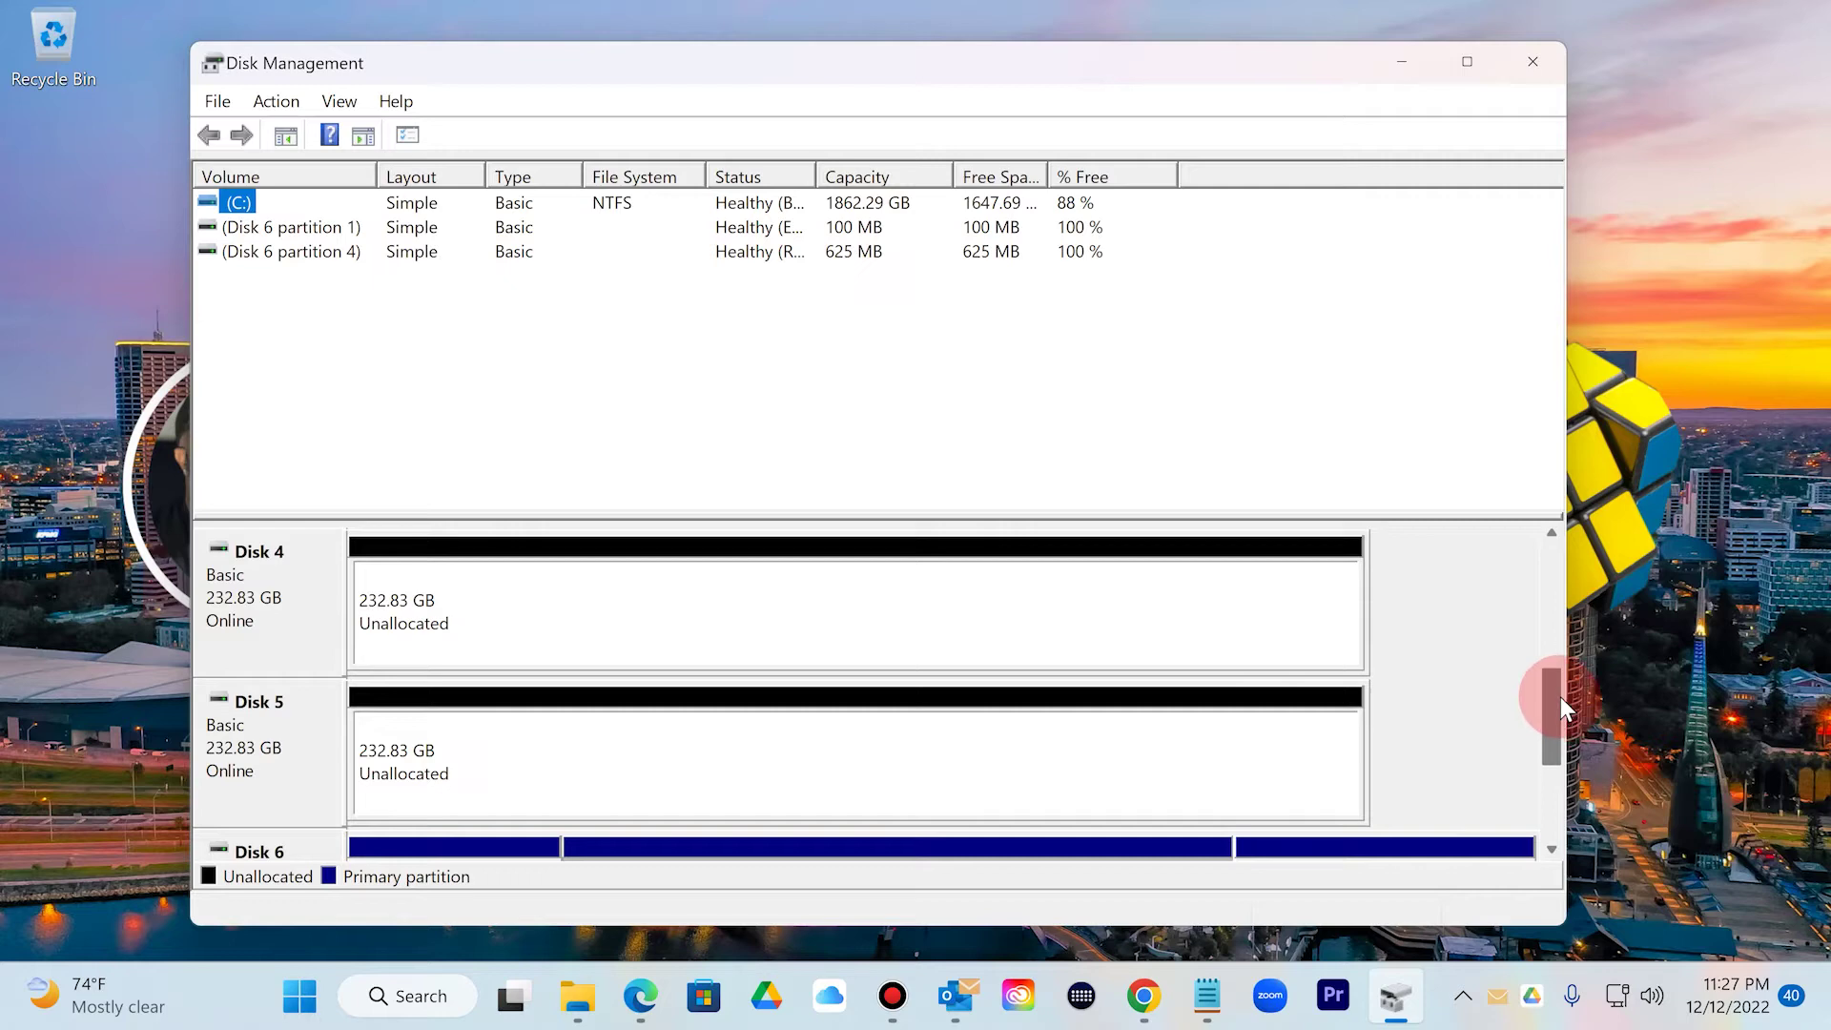
pyautogui.click(421, 763)
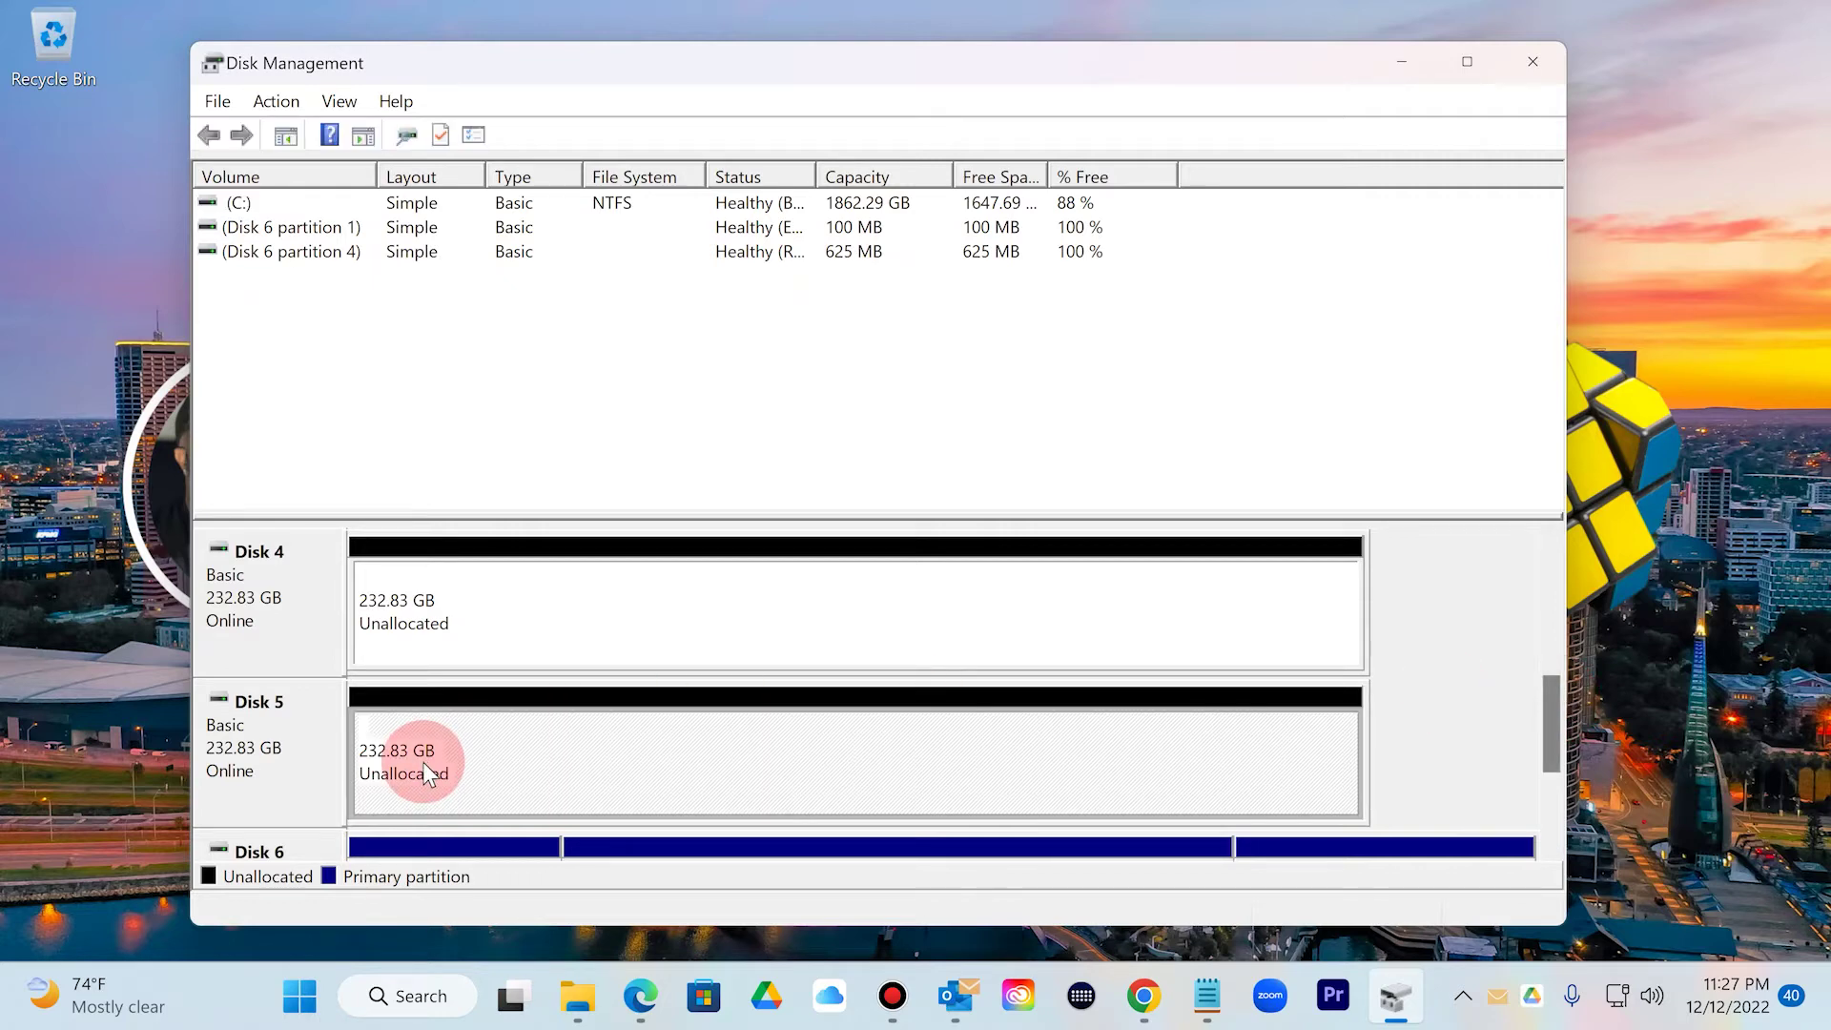
pyautogui.click(443, 654)
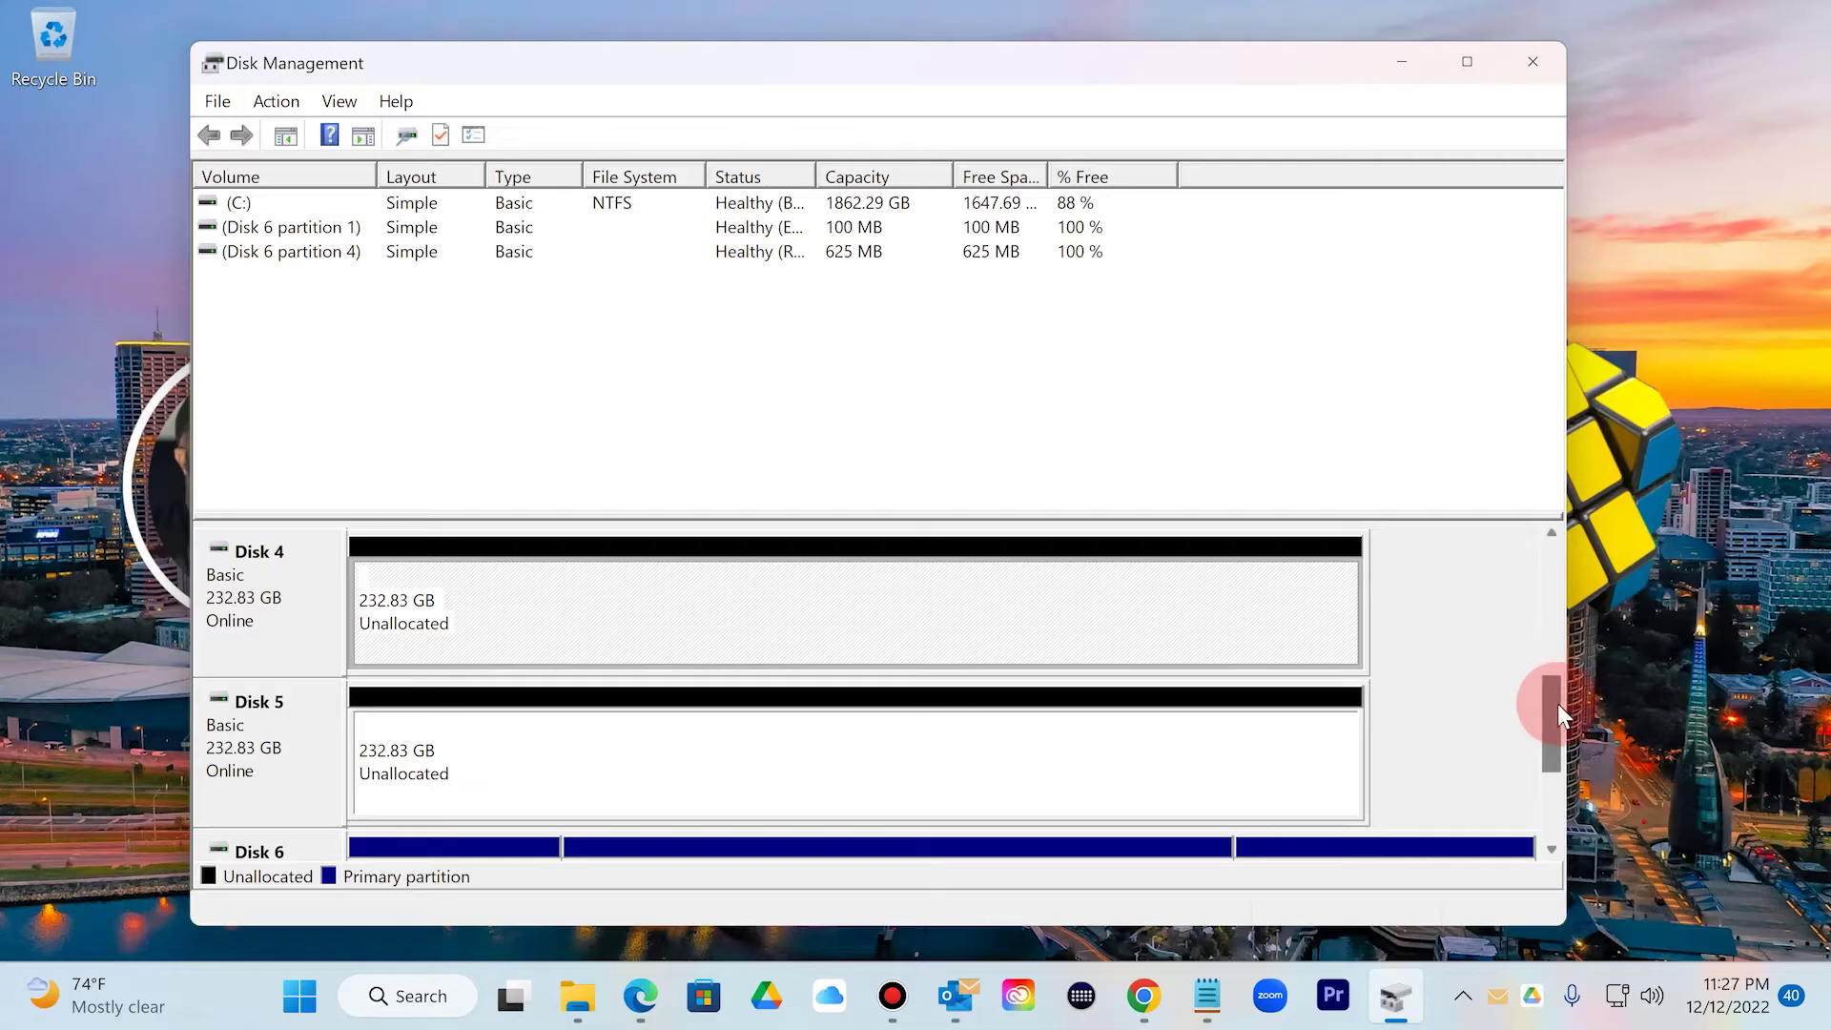
pyautogui.moveTo(1558, 704); pyautogui.dragTo(1555, 648)
pyautogui.click(797, 644)
pyautogui.click(815, 624)
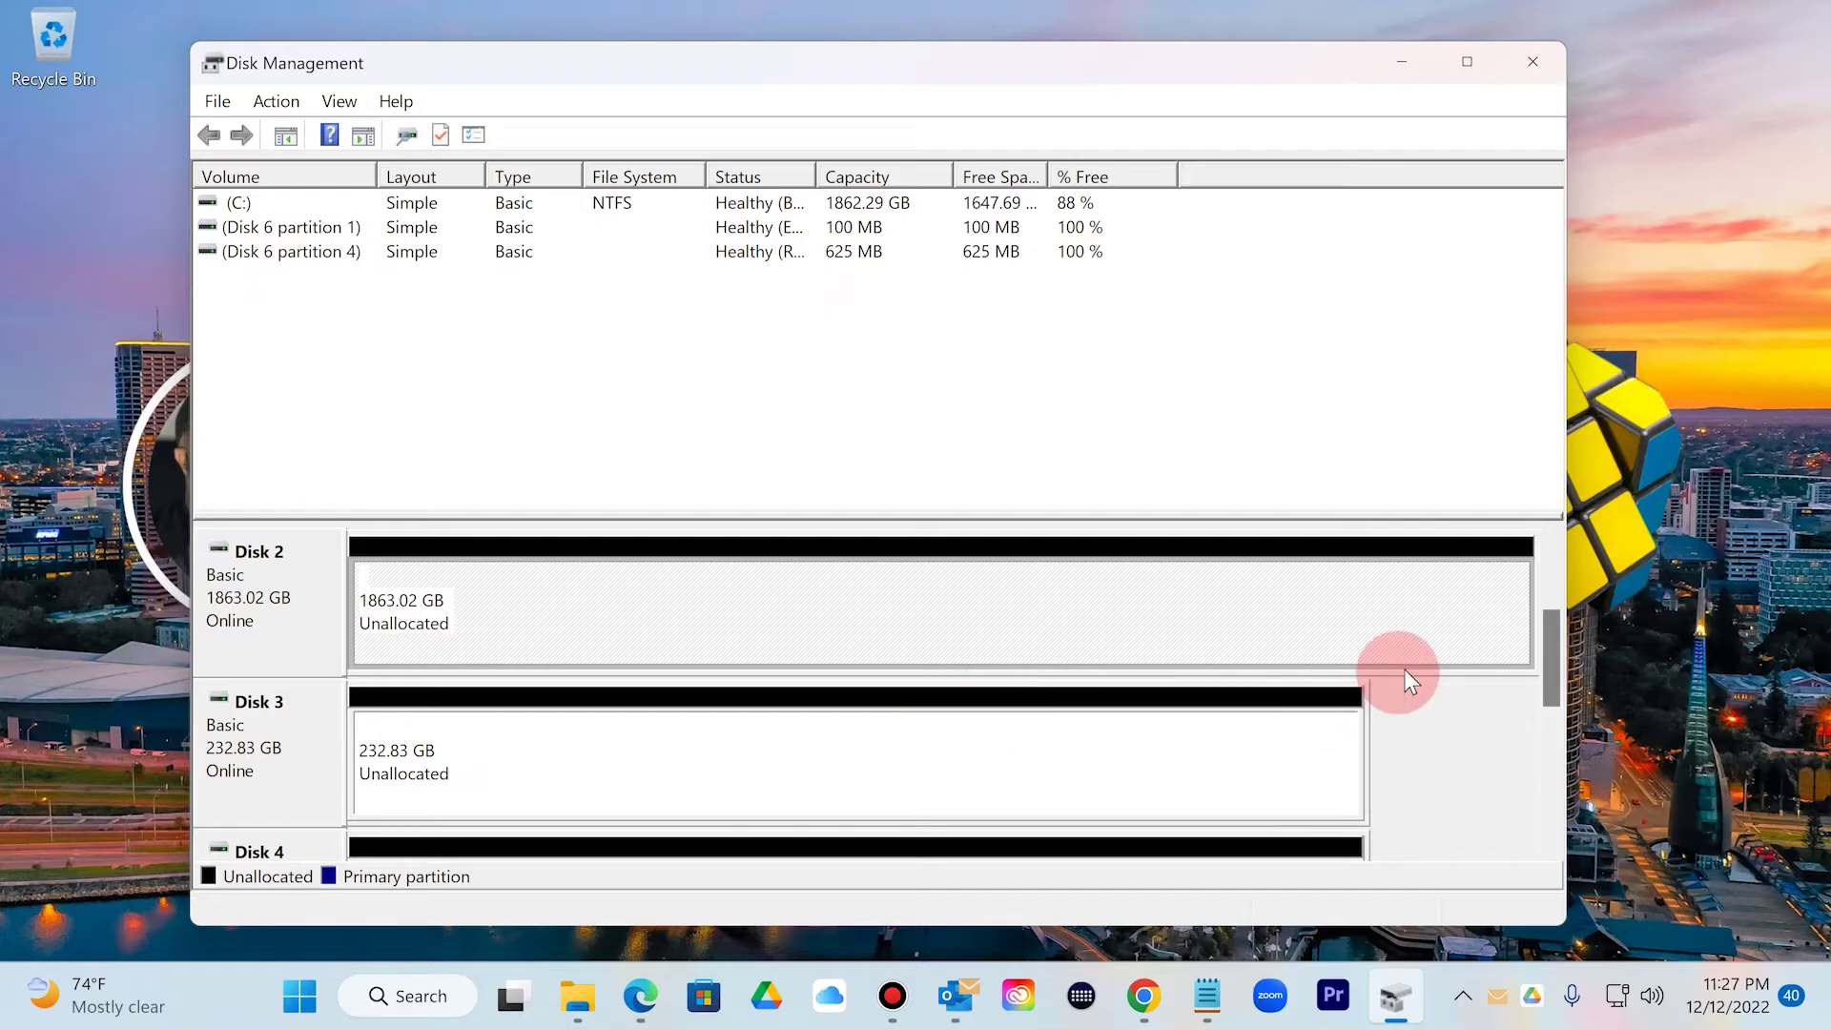
pyautogui.moveTo(1563, 651); pyautogui.dragTo(1556, 622)
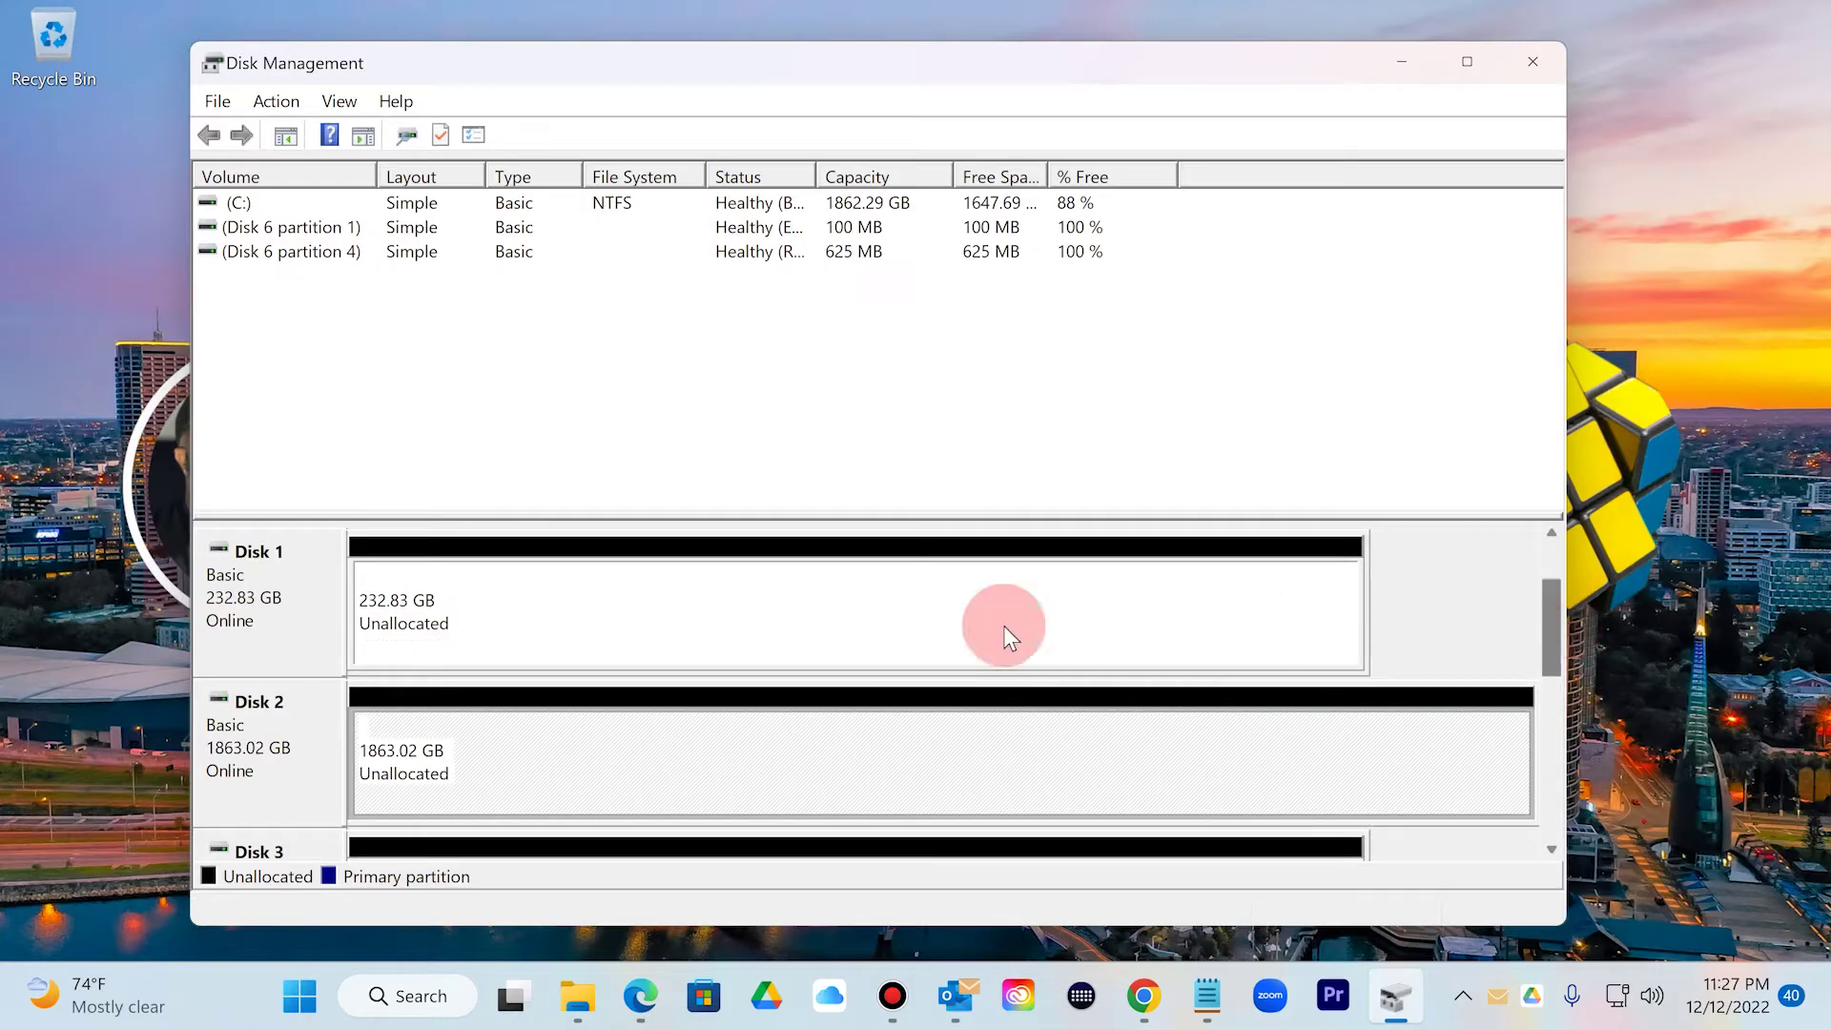
pyautogui.click(678, 643)
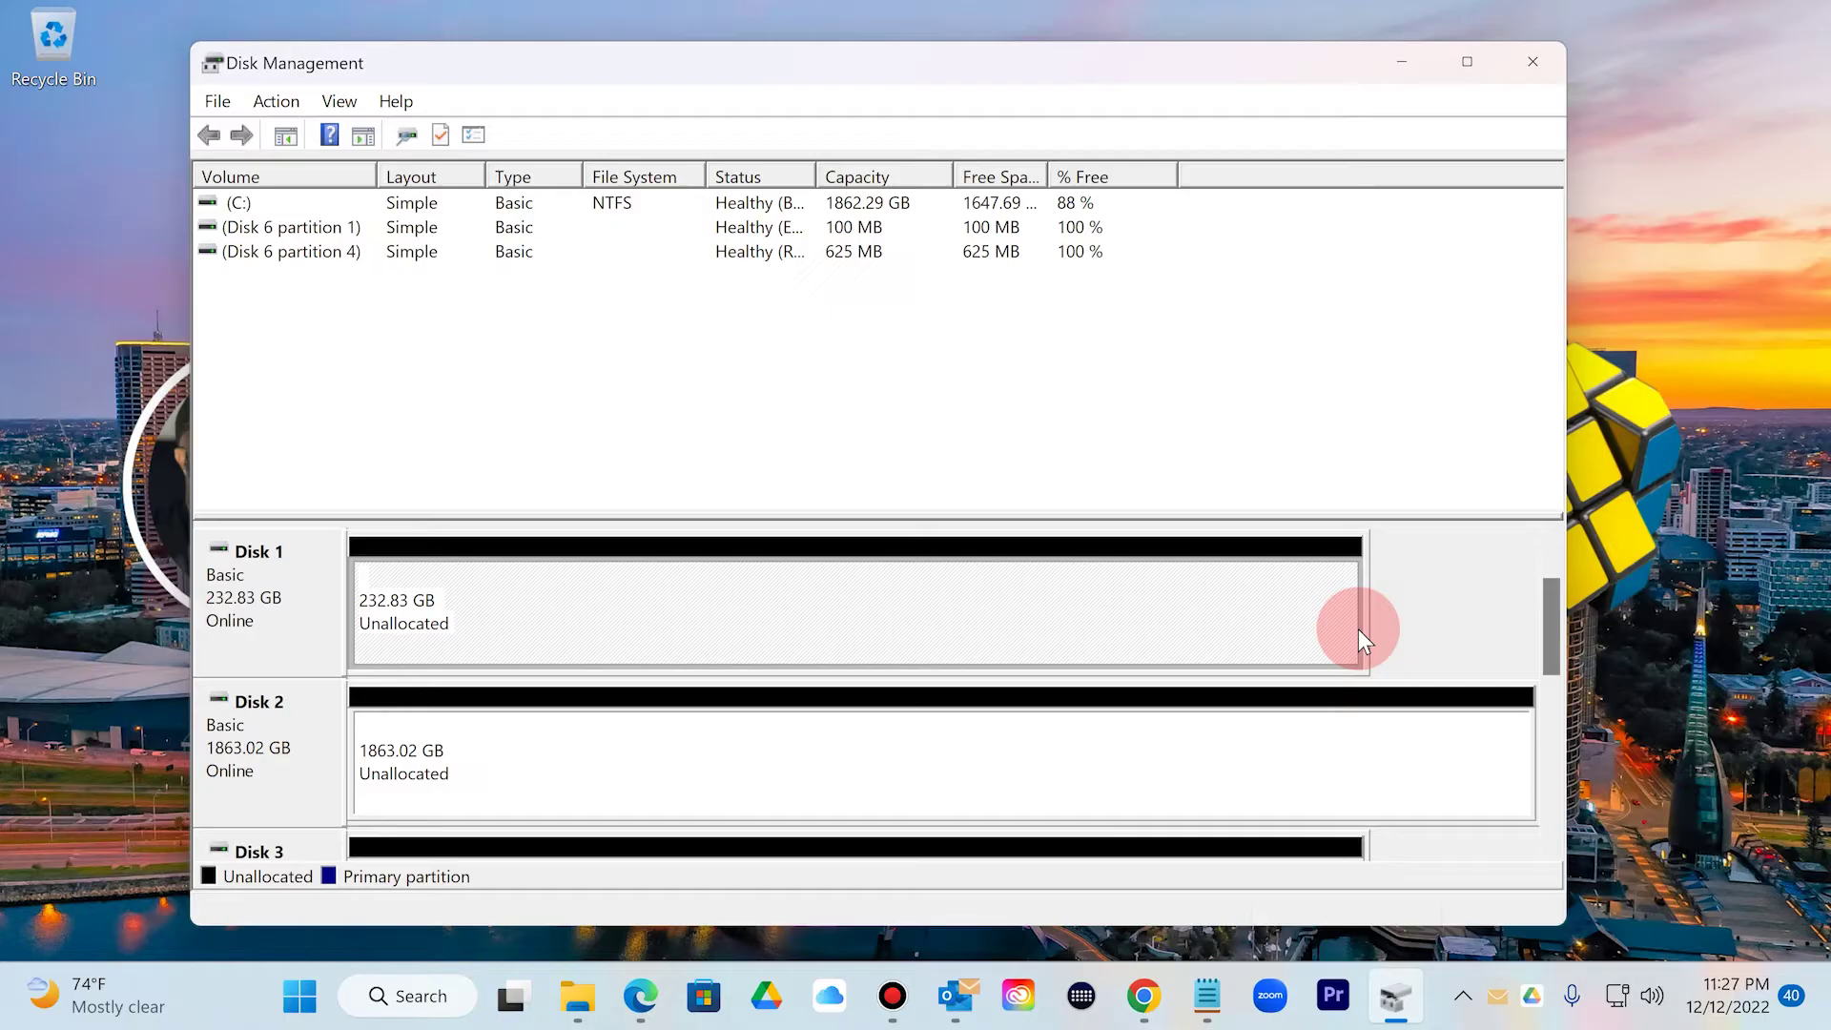
pyautogui.moveTo(1560, 637); pyautogui.dragTo(1557, 601)
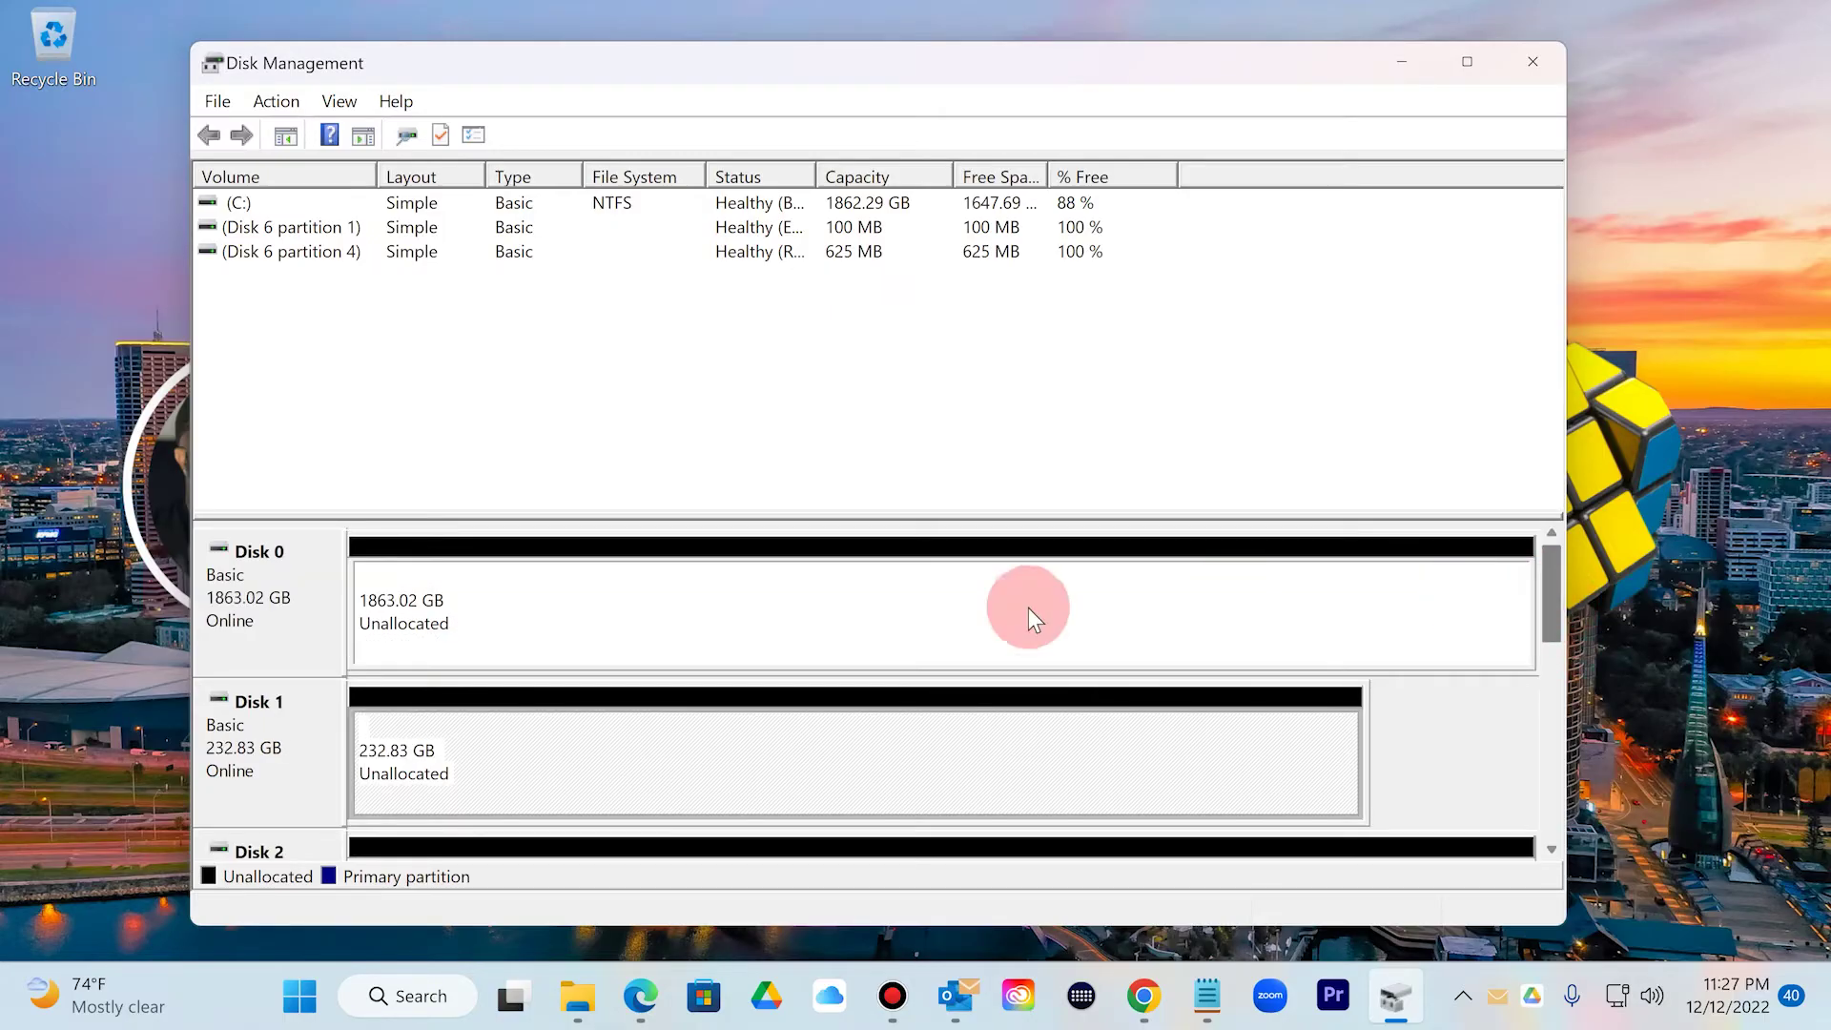
pyautogui.click(721, 626)
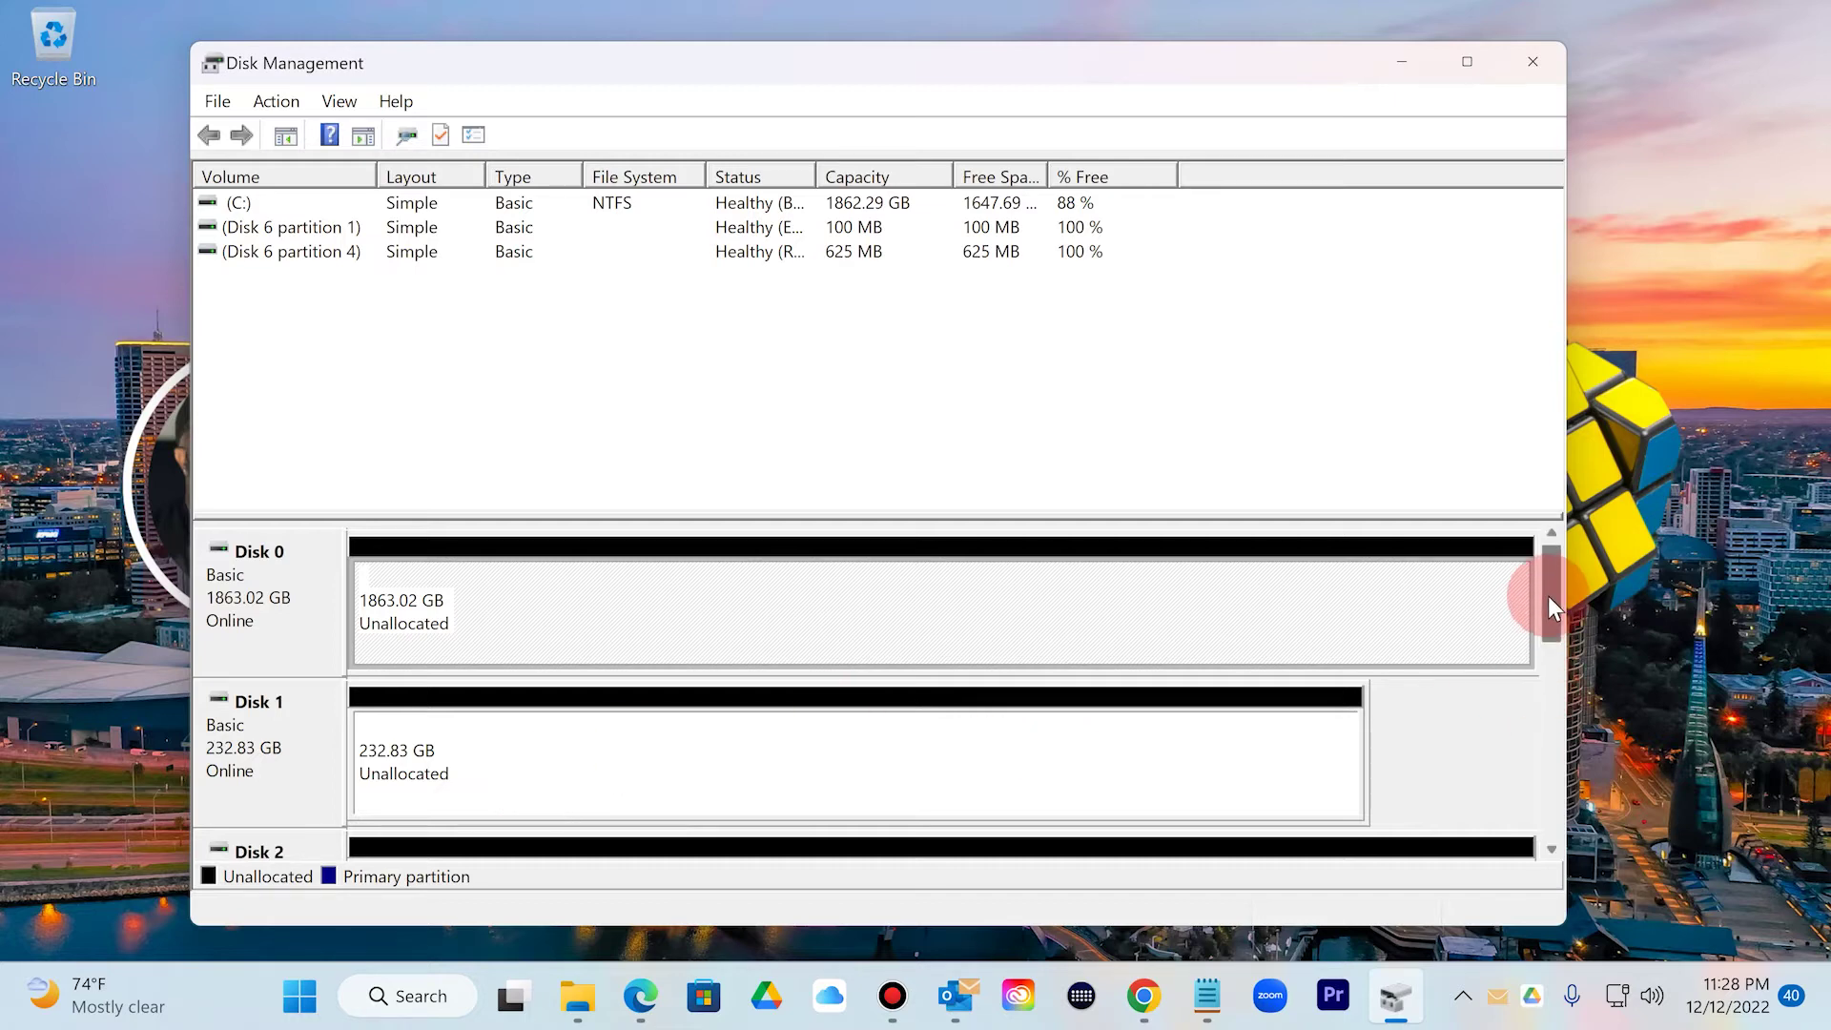
pyautogui.moveTo(1548, 602); pyautogui.dragTo(1534, 836)
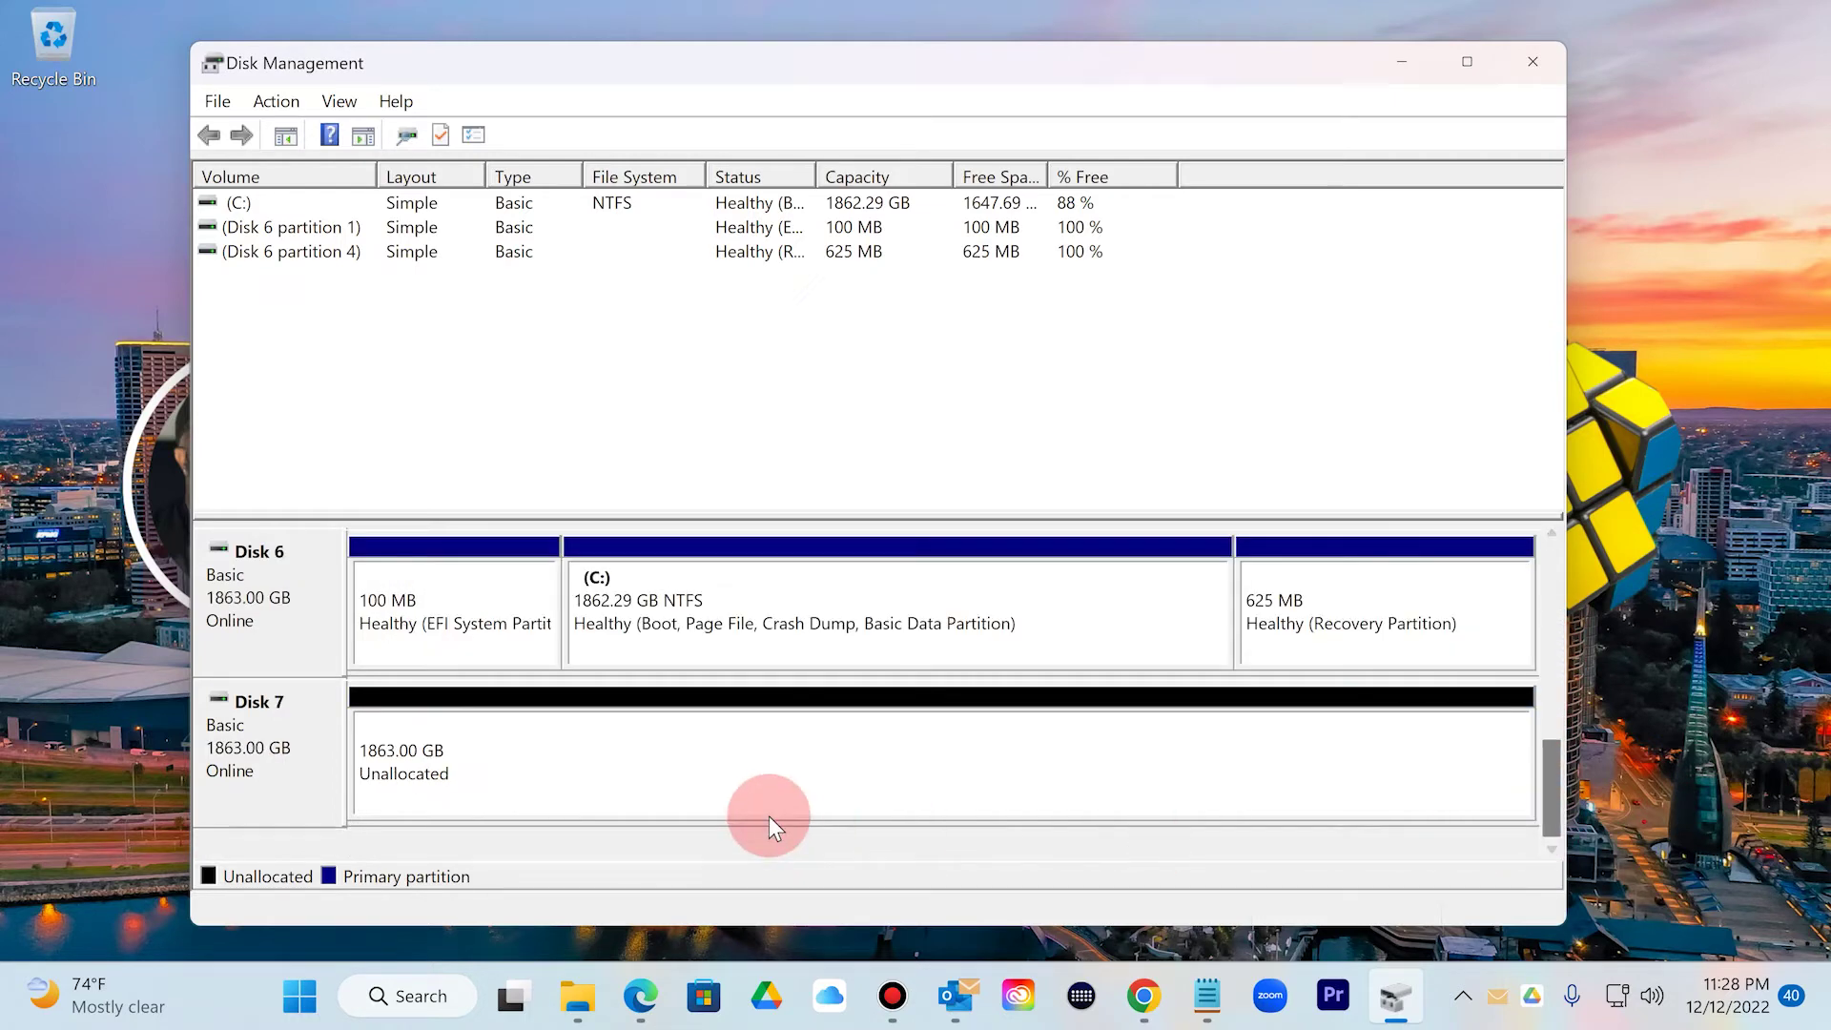
# Search Start for 'st' to open Manage Storage Spaces, and begin creating a new pool and storage space
pyautogui.press('super')
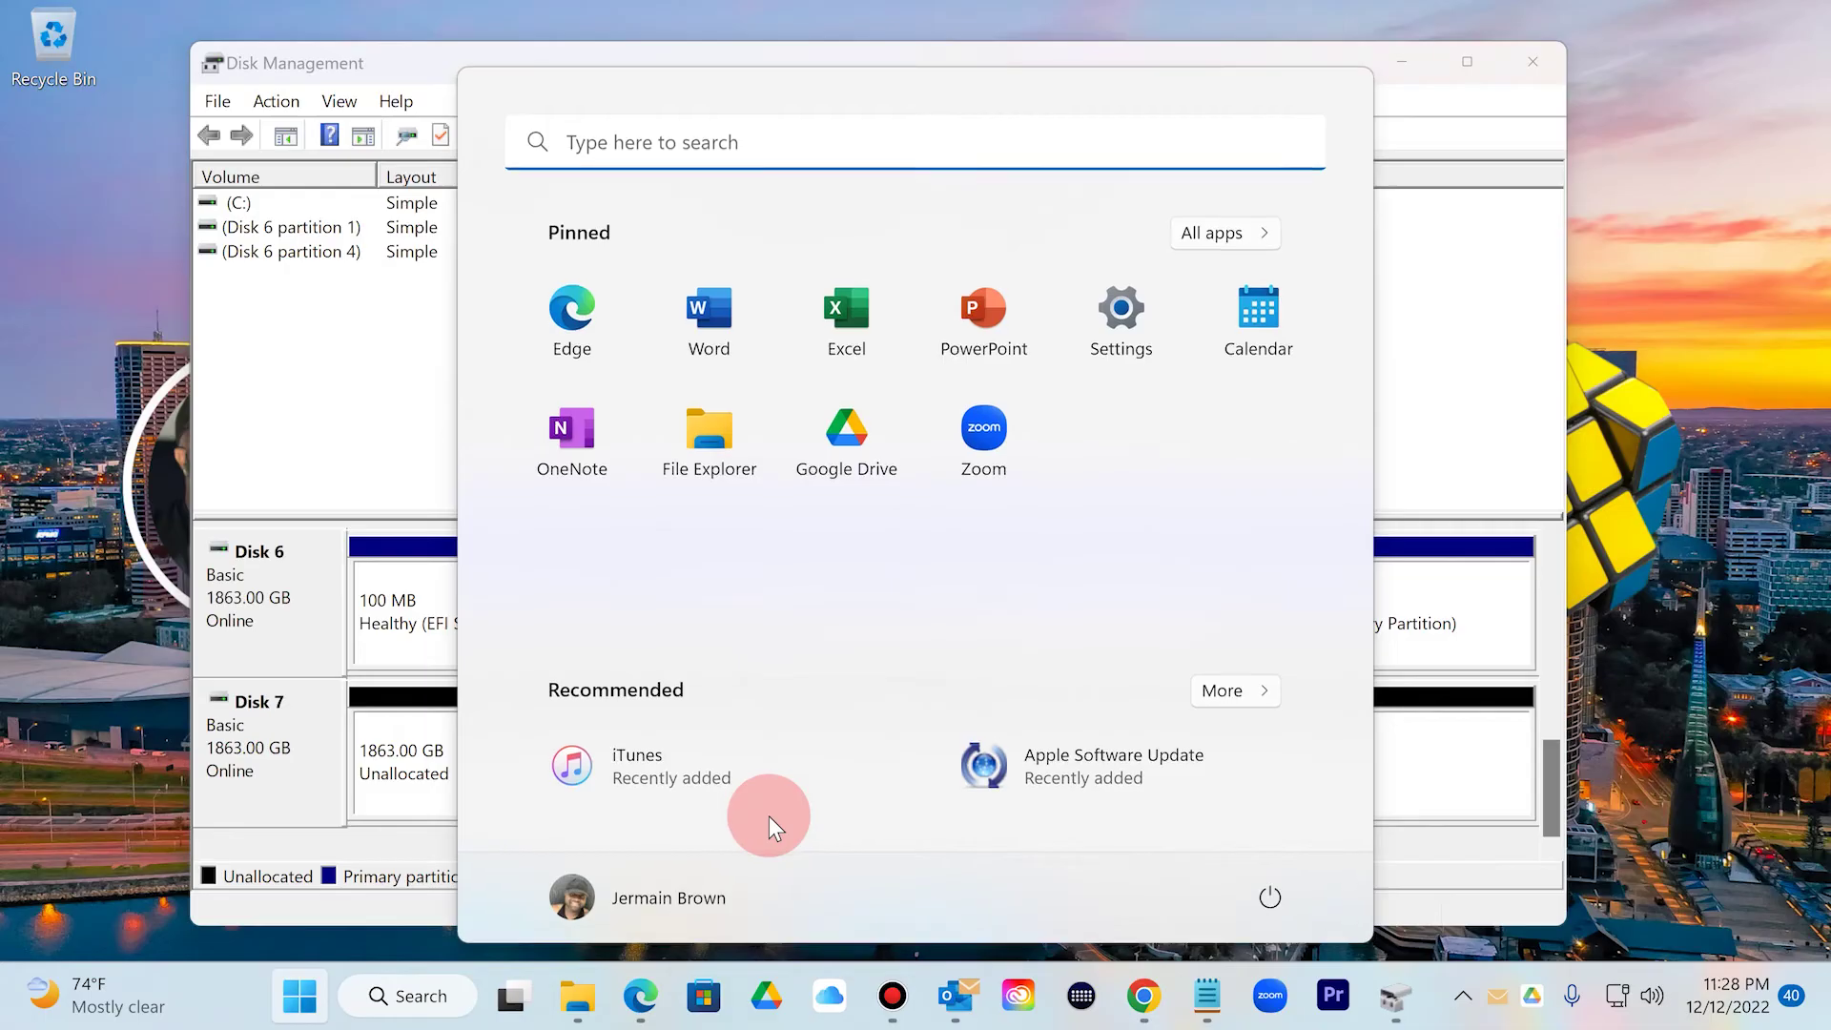
pyautogui.write('st')
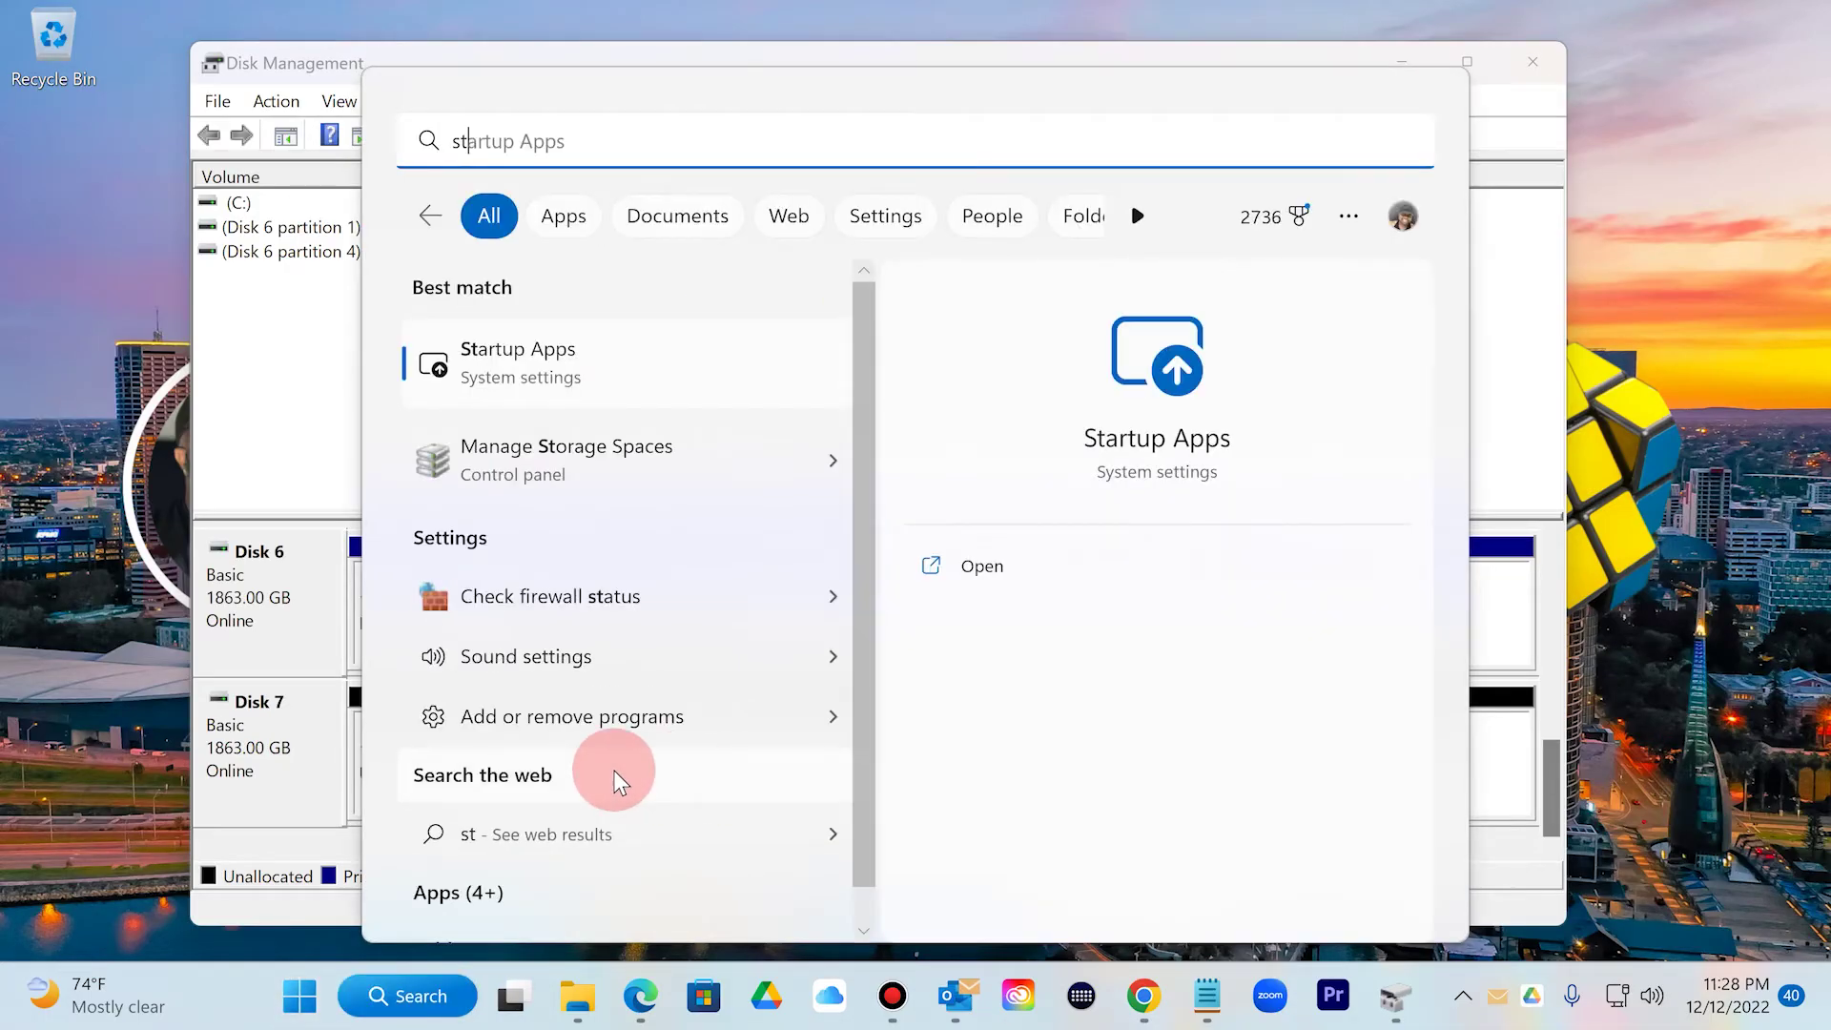
pyautogui.click(632, 473)
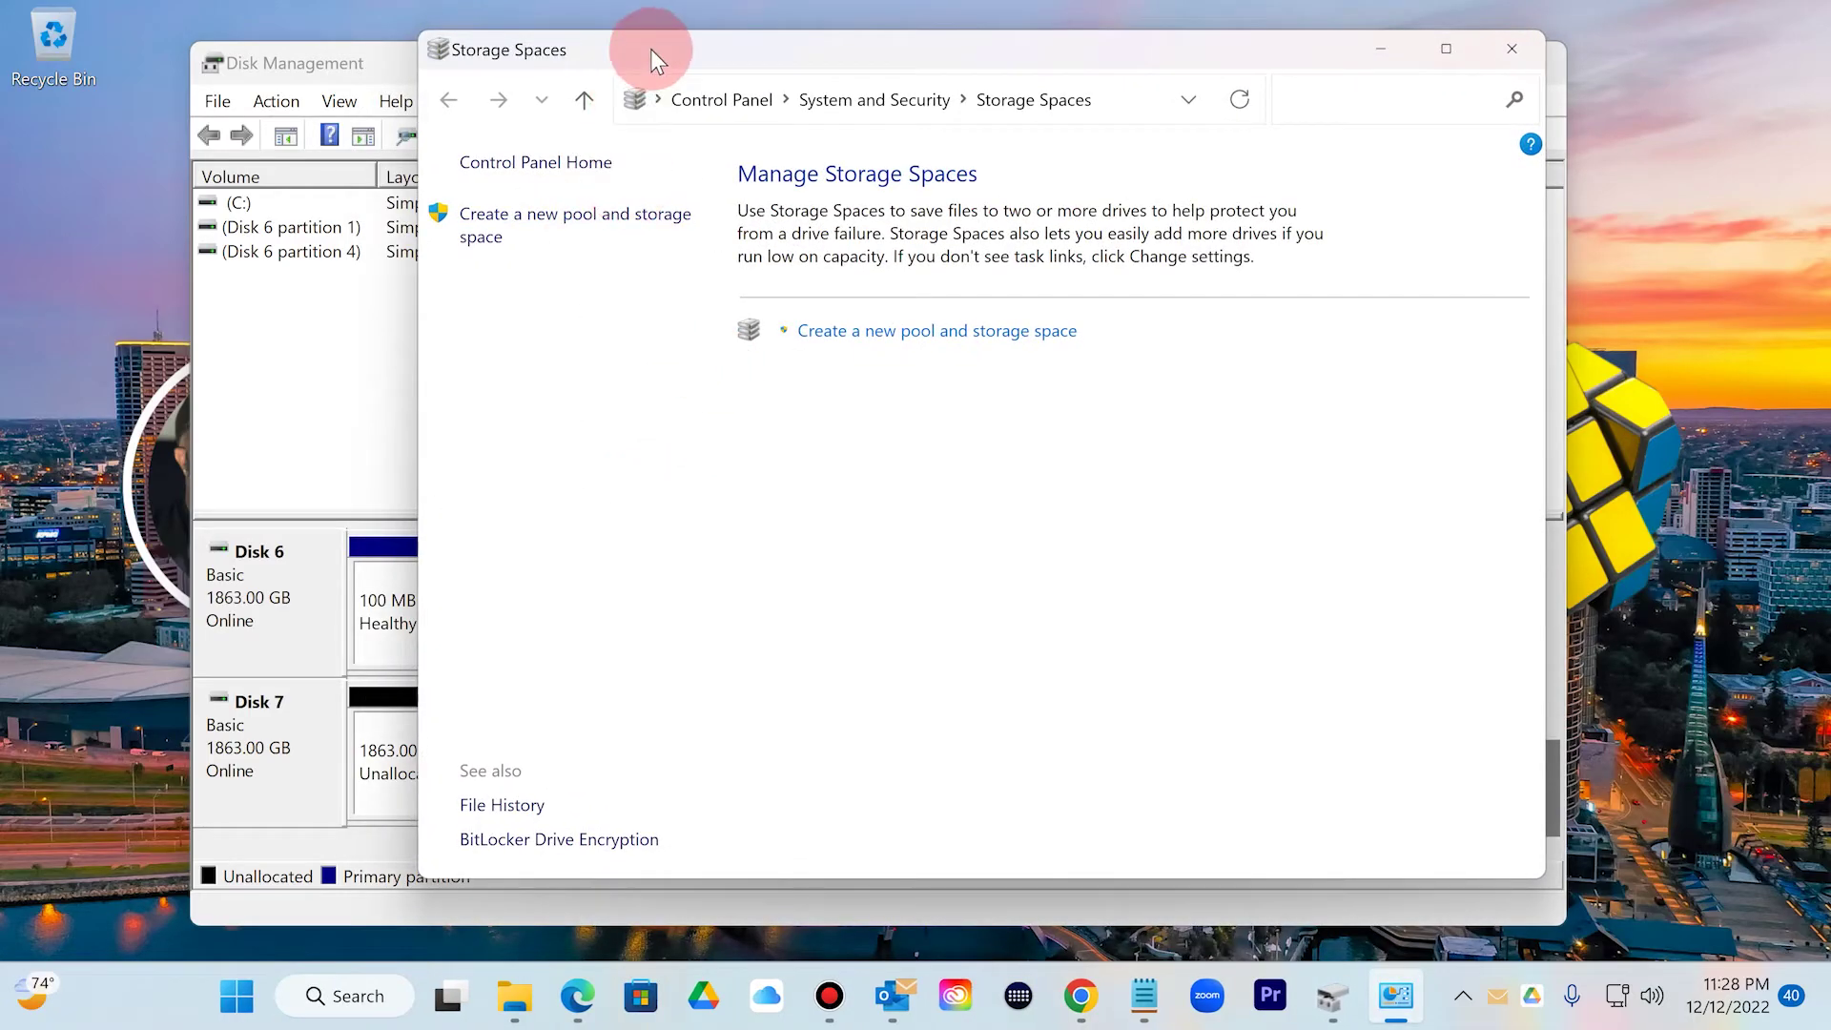
pyautogui.moveTo(651, 48); pyautogui.dragTo(663, 43)
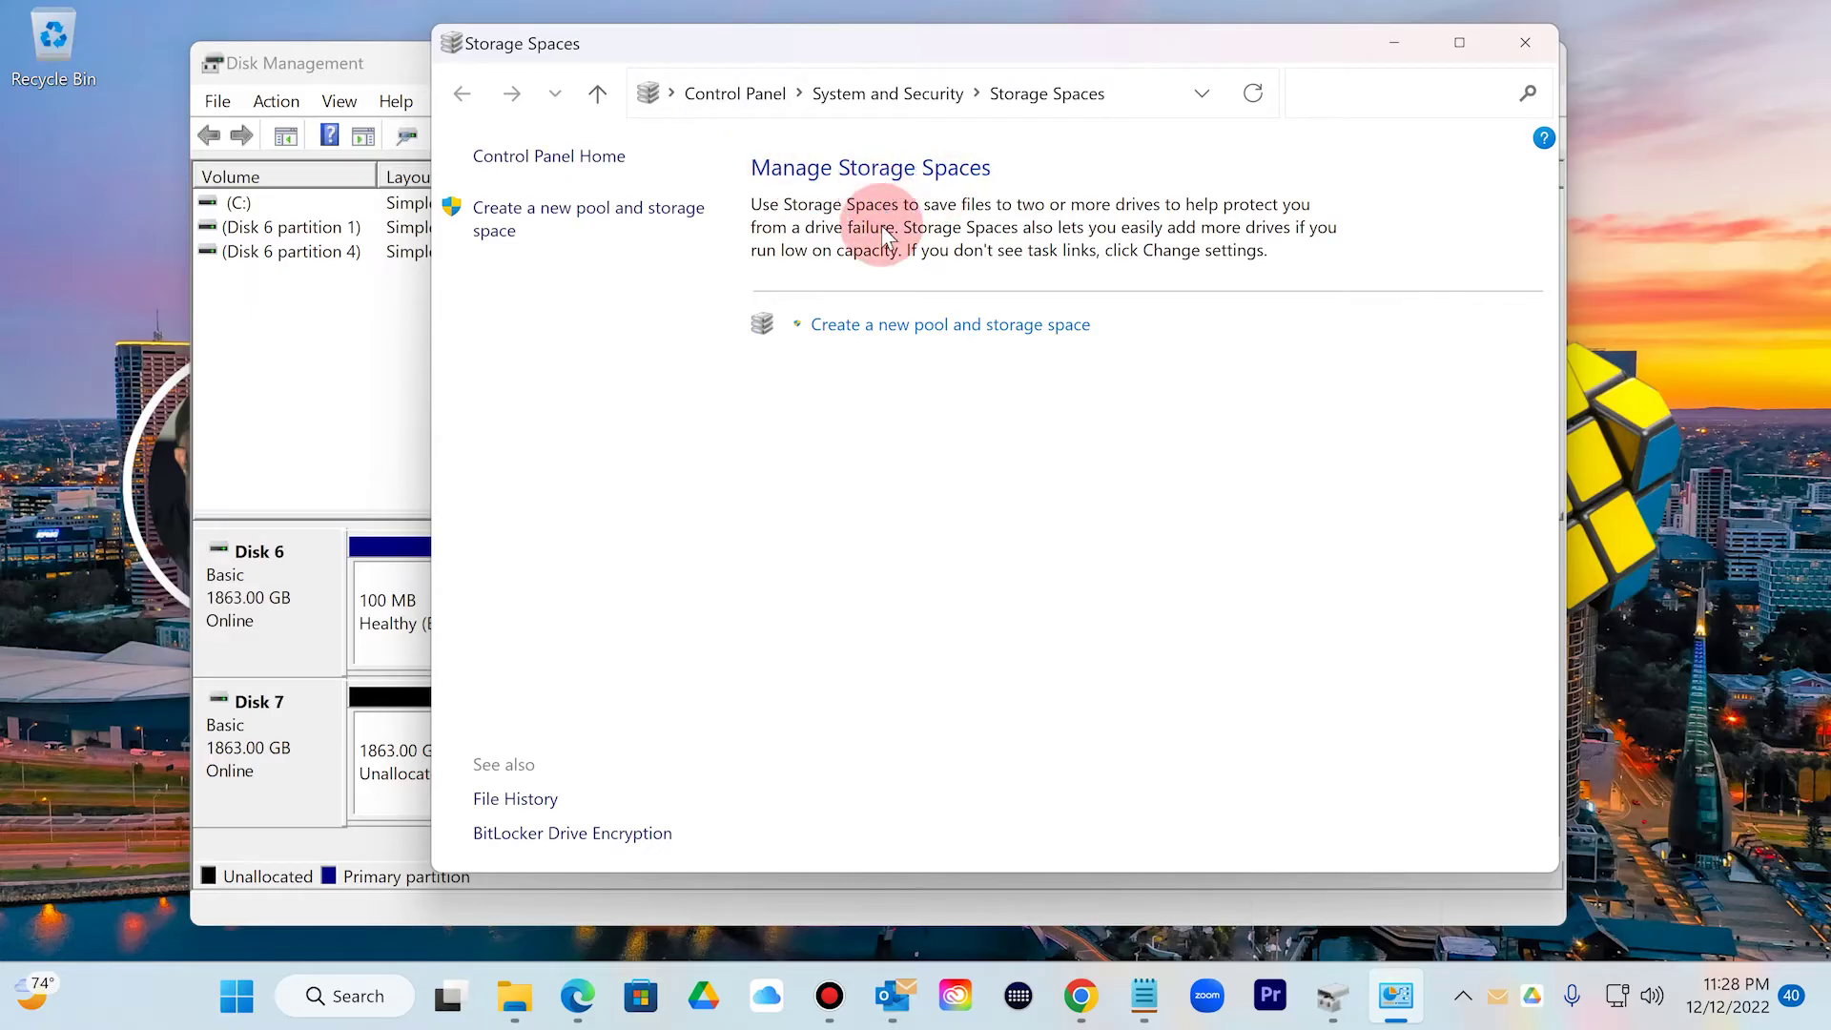
pyautogui.click(861, 329)
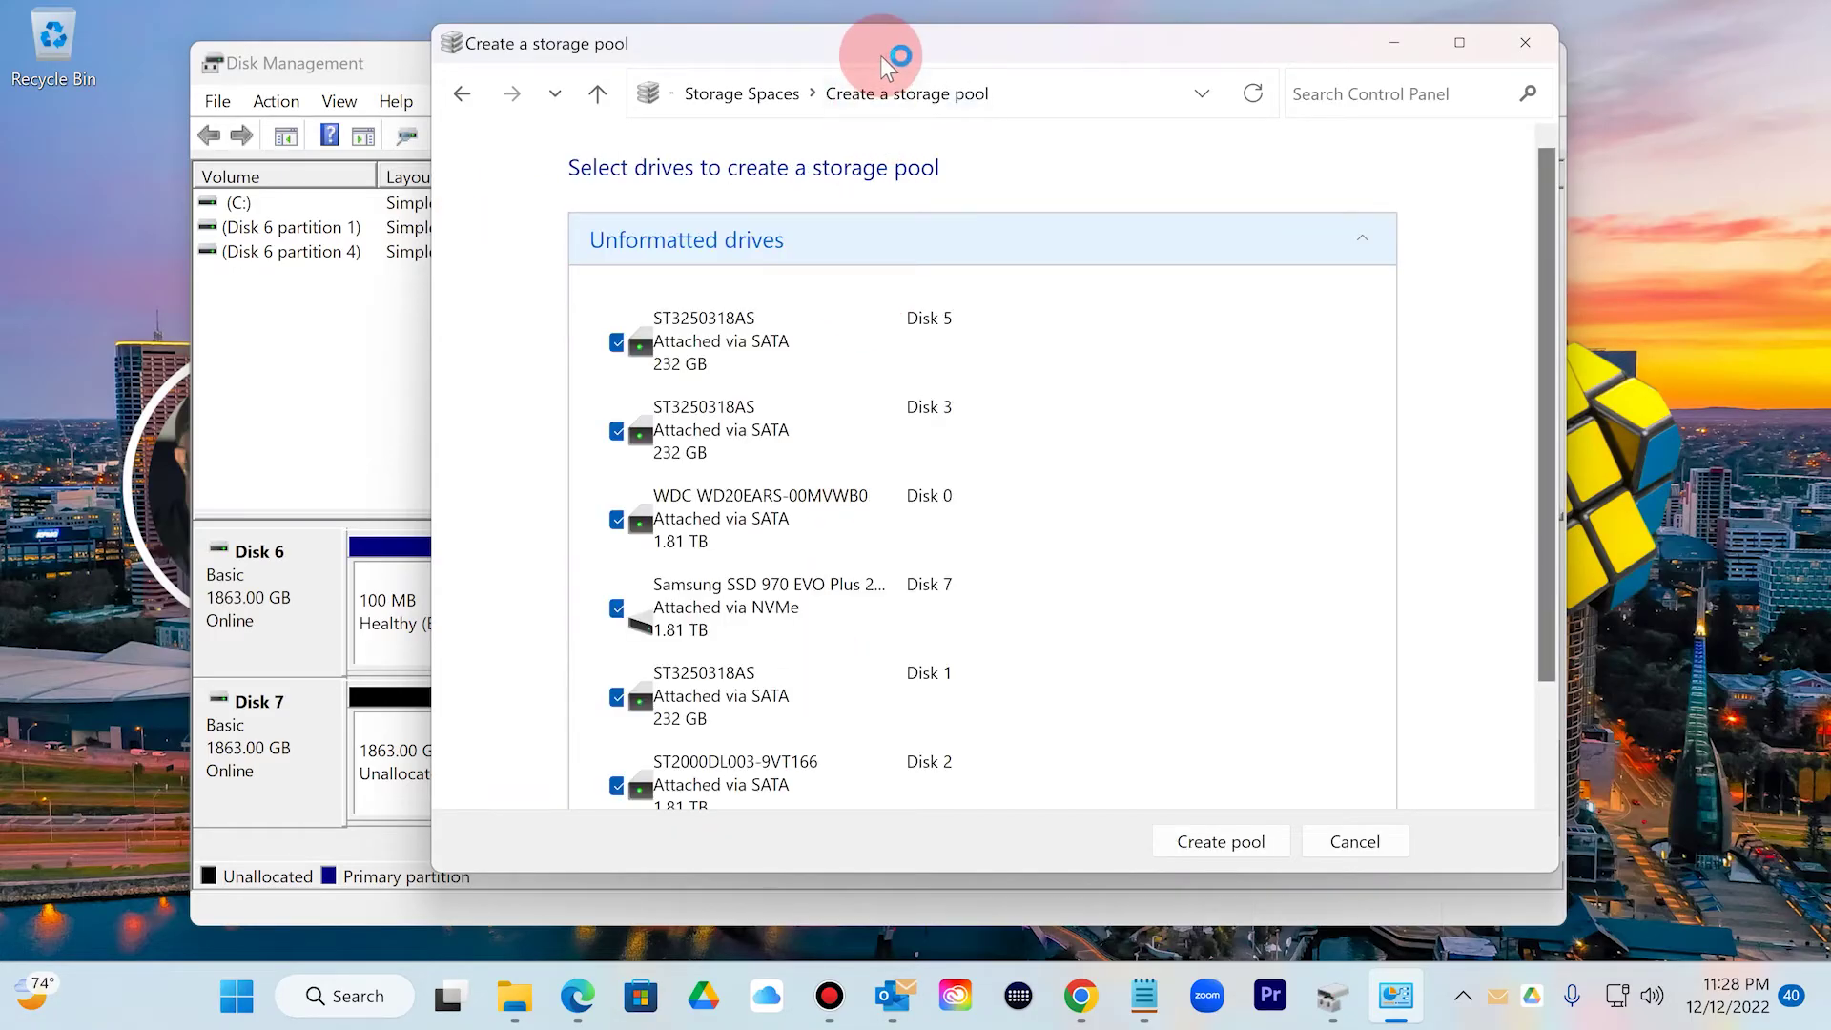
# Move and lengthen the Create a storage pool window so every drive, including Disk 4, is listed
pyautogui.moveTo(891, 49); pyautogui.dragTo(1124, 48)
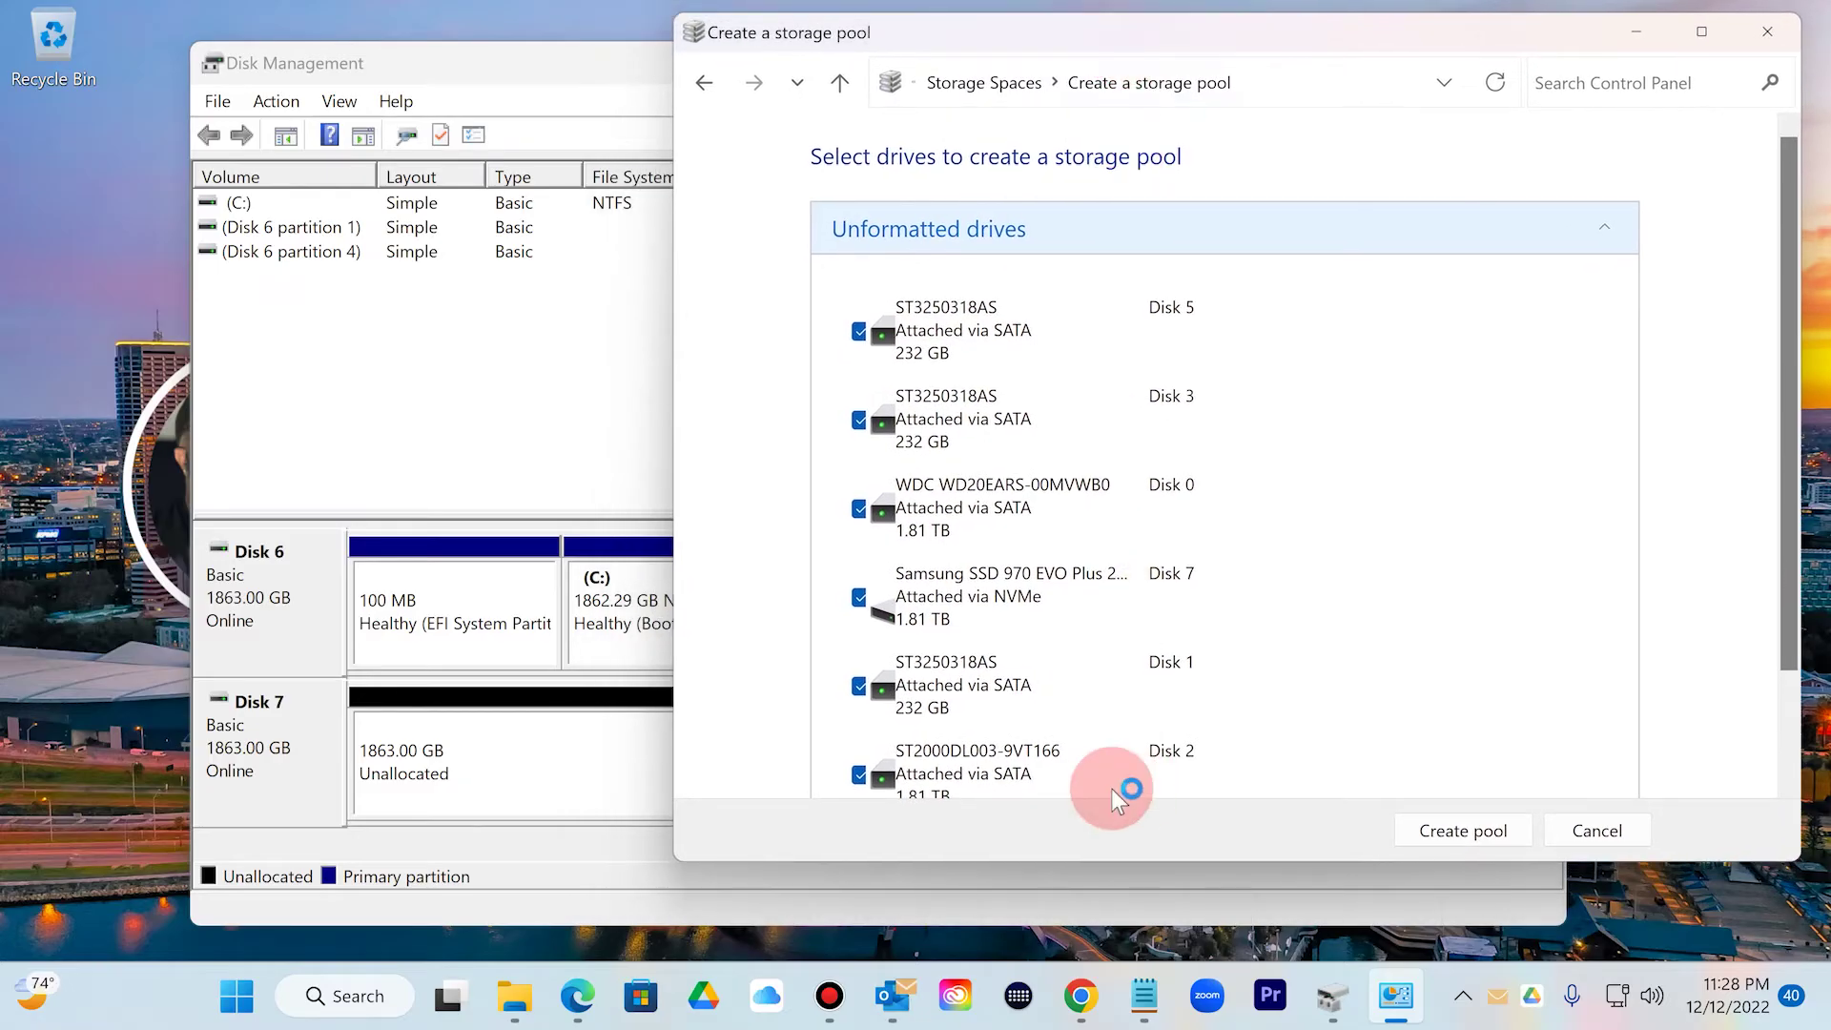
pyautogui.moveTo(1087, 861); pyautogui.dragTo(1088, 932)
pyautogui.scroll(-1, 1074, 484)
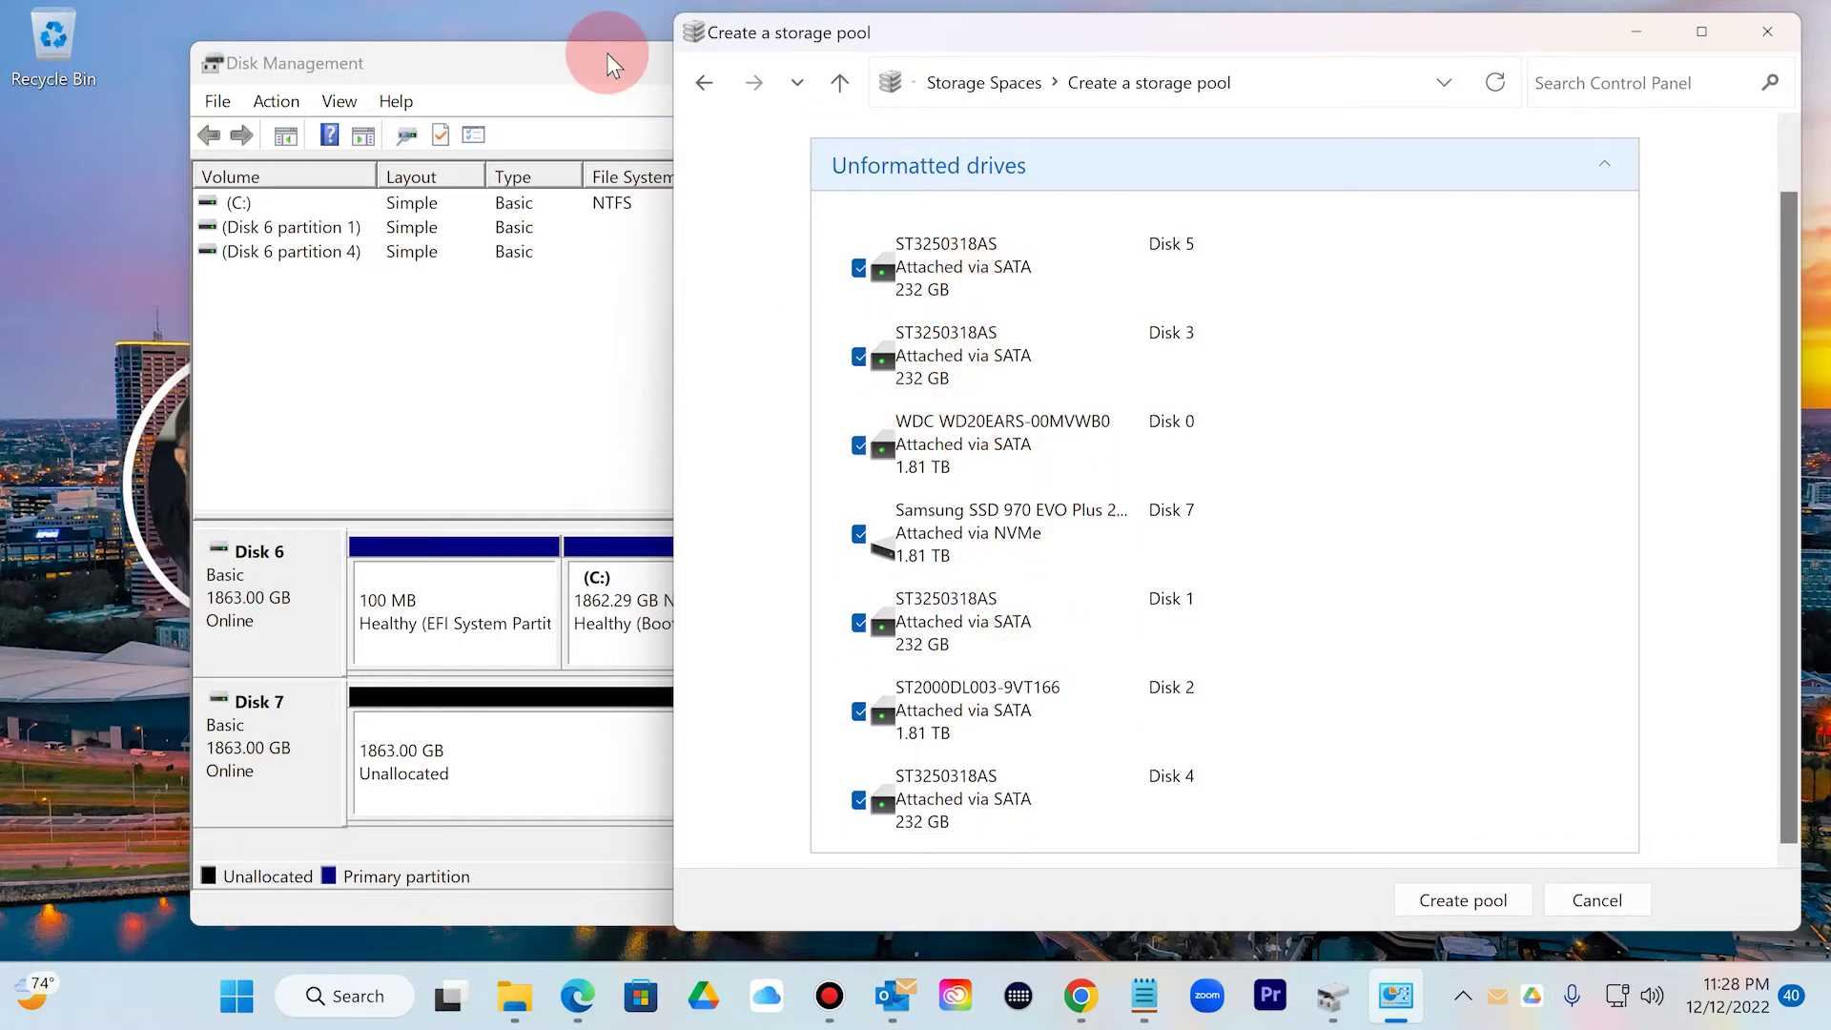
# Arrange Disk Management beside the pool window, sized to show more disks and their free space
pyautogui.moveTo(606, 53); pyautogui.dragTo(581, 55)
pyautogui.moveTo(854, 67); pyautogui.dragTo(709, 41)
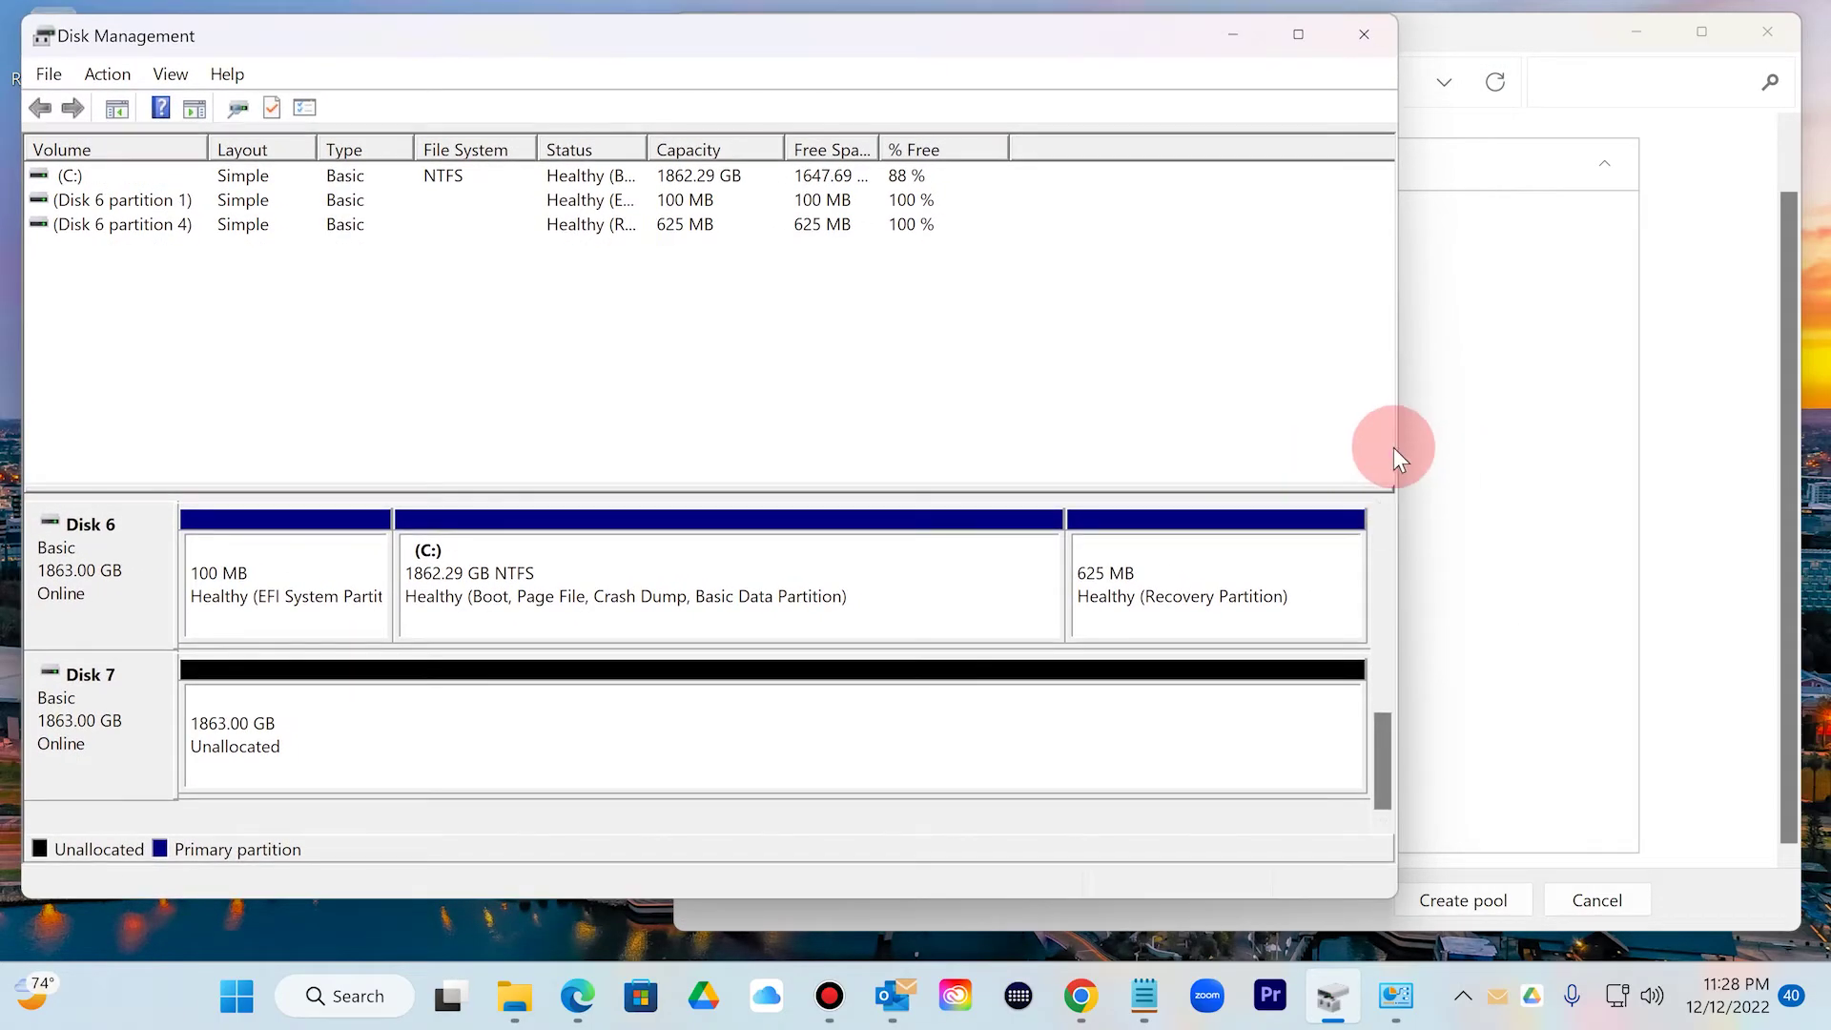
pyautogui.moveTo(1398, 437); pyautogui.dragTo(743, 438)
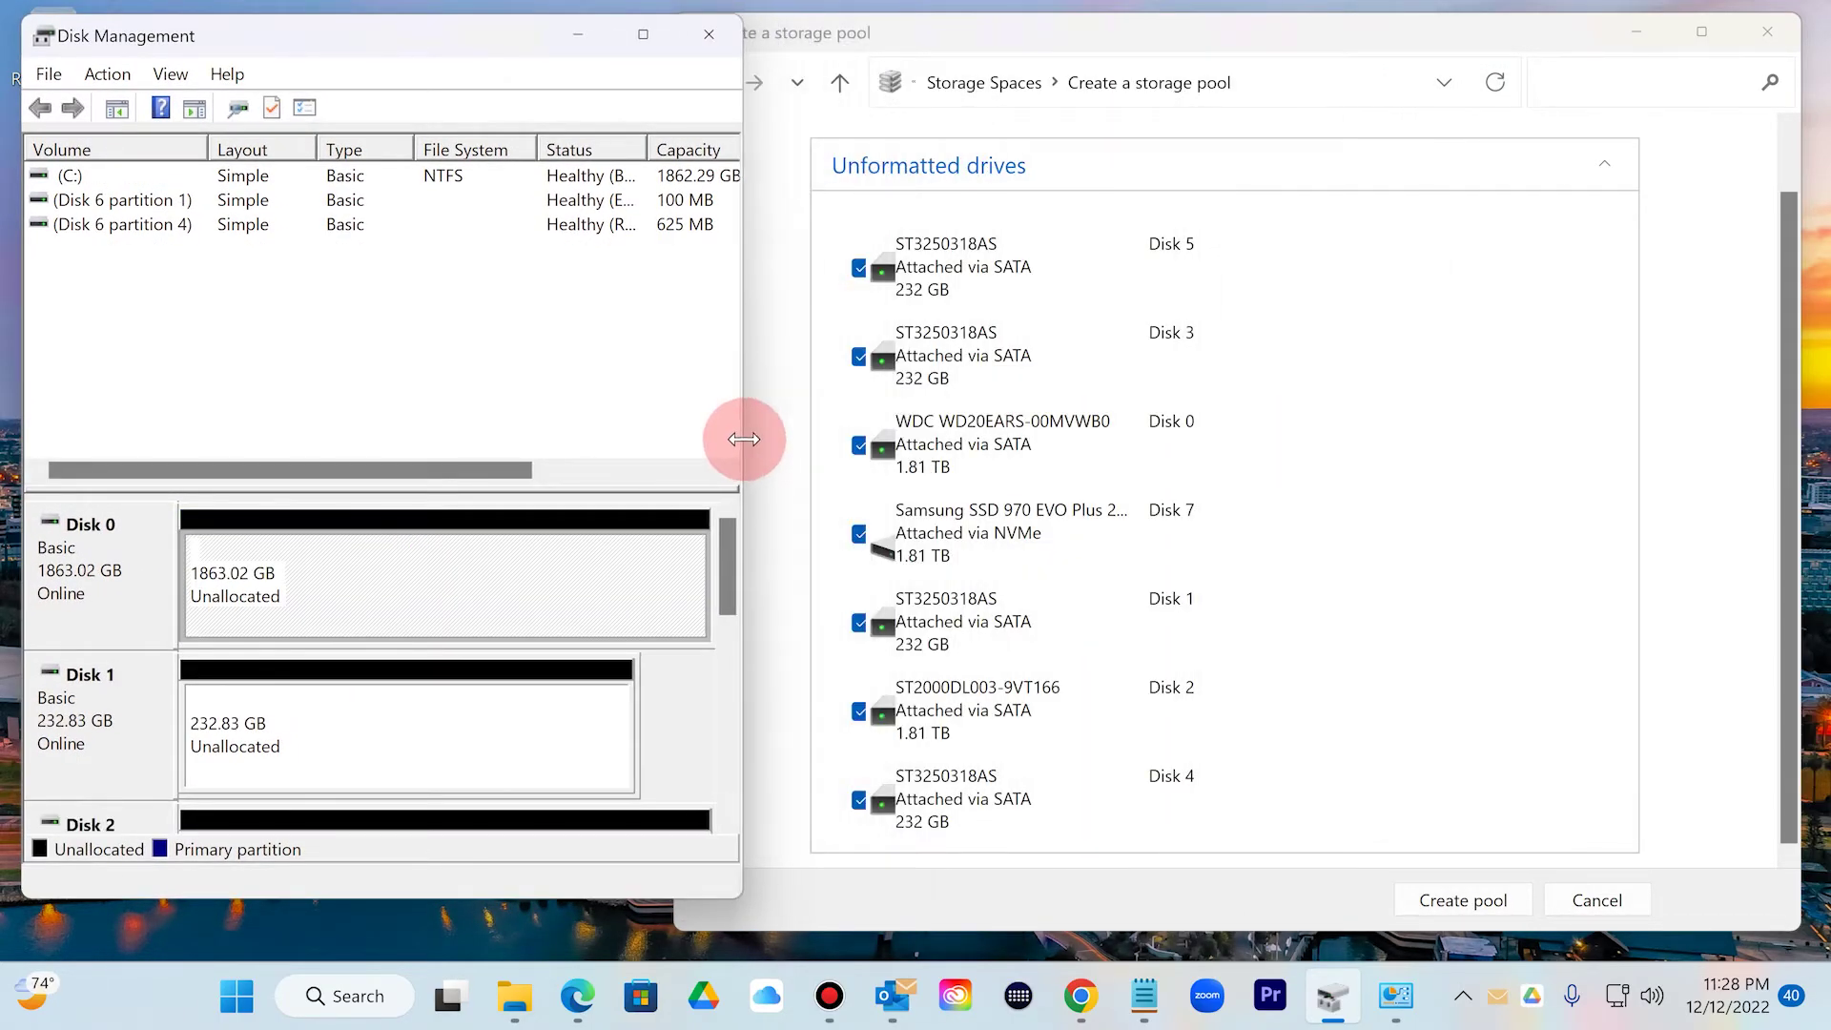
pyautogui.click(756, 518)
pyautogui.moveTo(673, 524); pyautogui.dragTo(1000, 524)
pyautogui.click(736, 534)
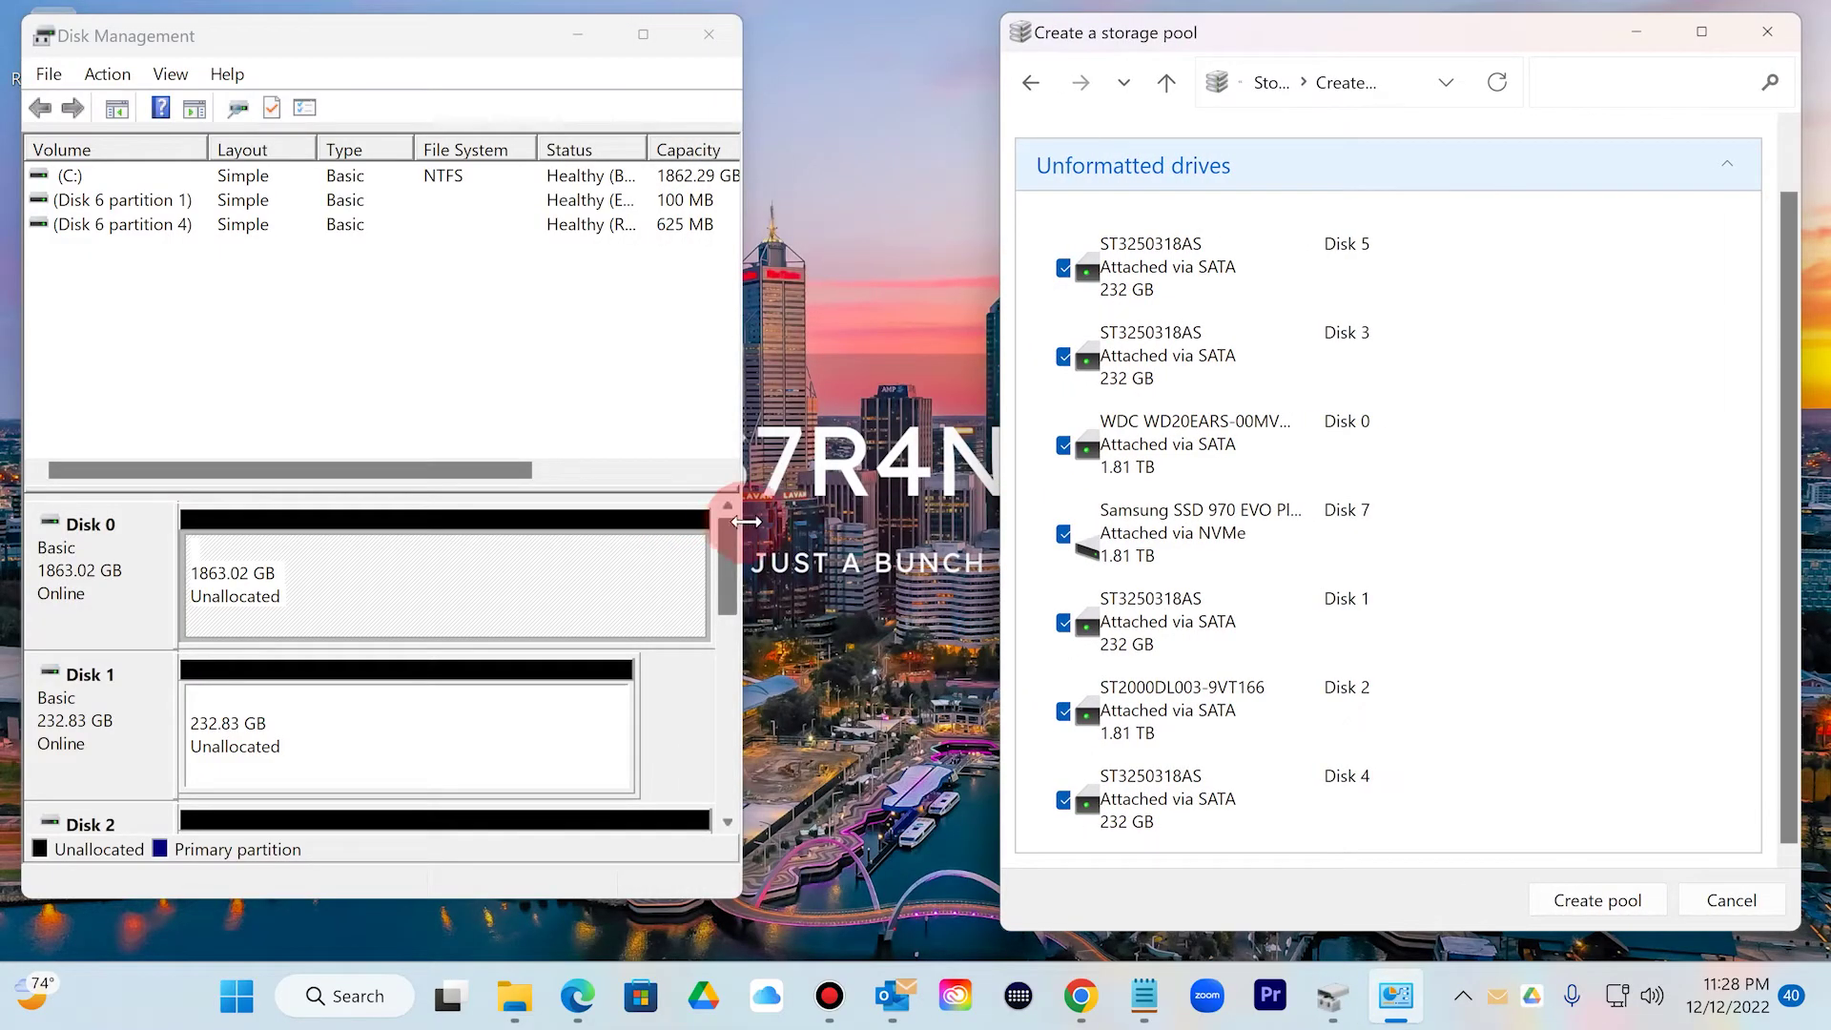
pyautogui.moveTo(742, 535); pyautogui.dragTo(1001, 540)
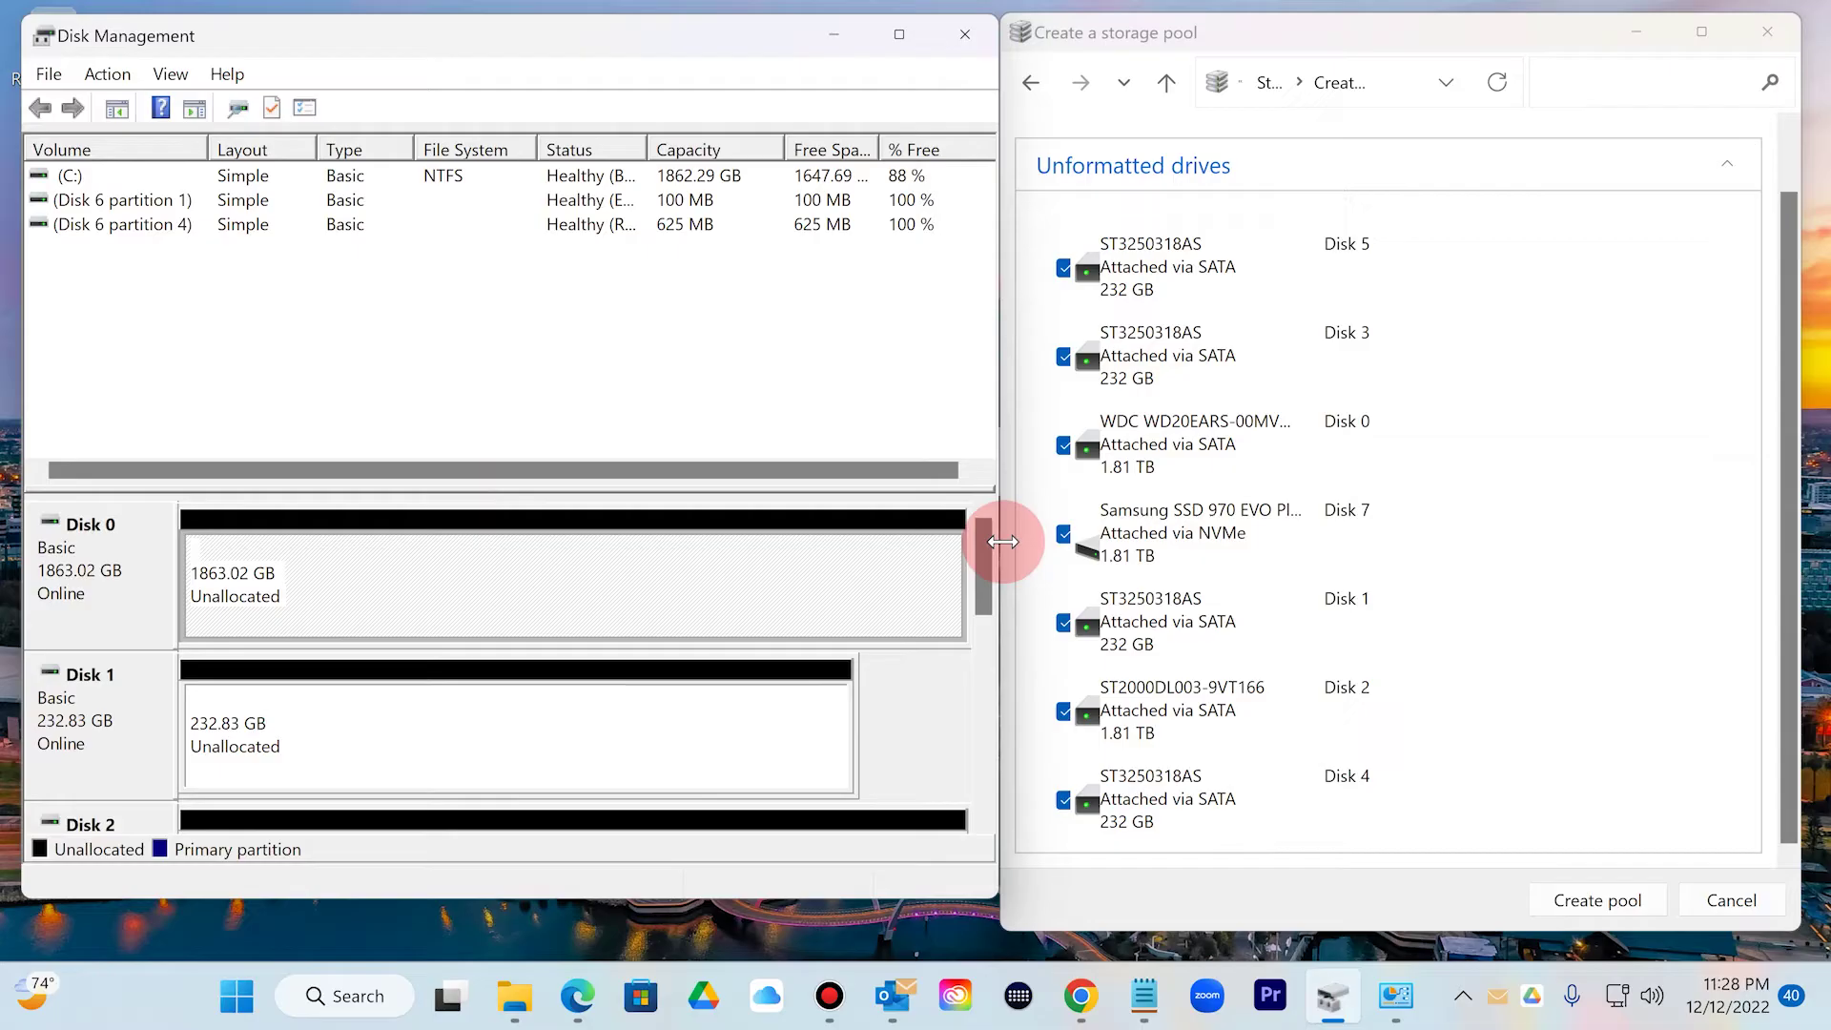
pyautogui.moveTo(813, 900); pyautogui.dragTo(844, 938)
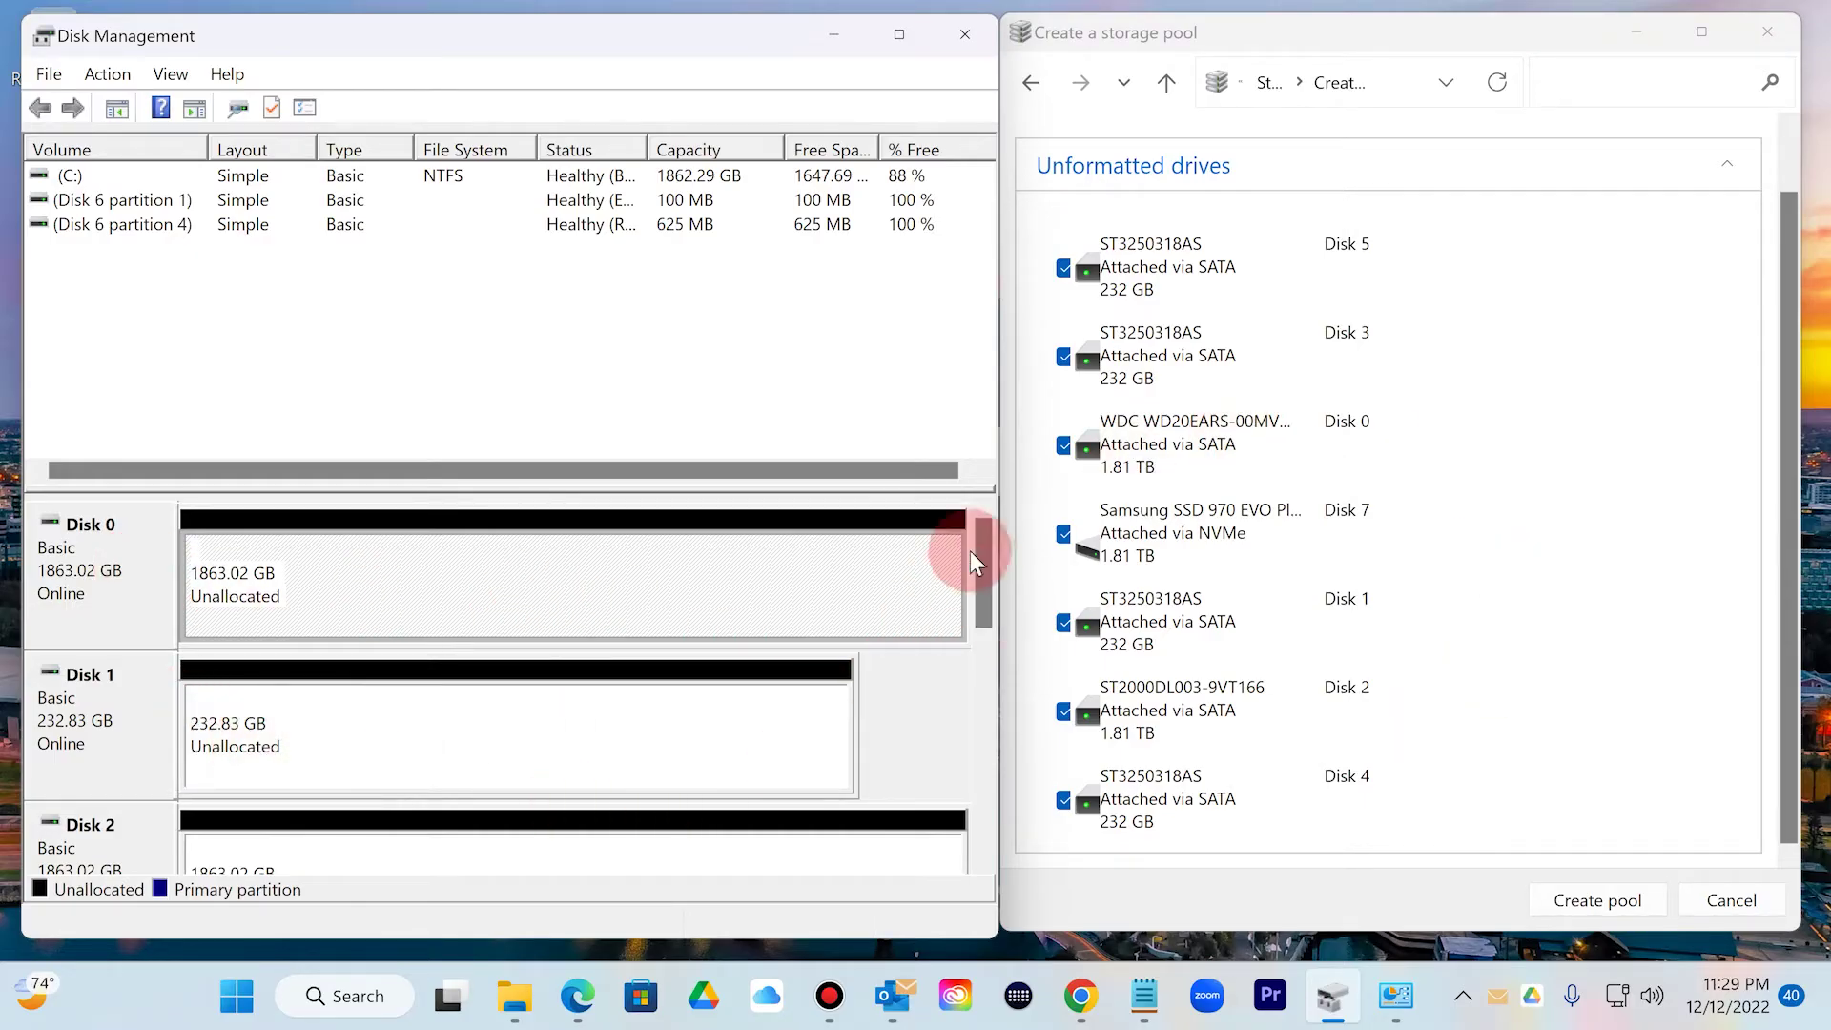
pyautogui.moveTo(981, 575); pyautogui.dragTo(965, 651)
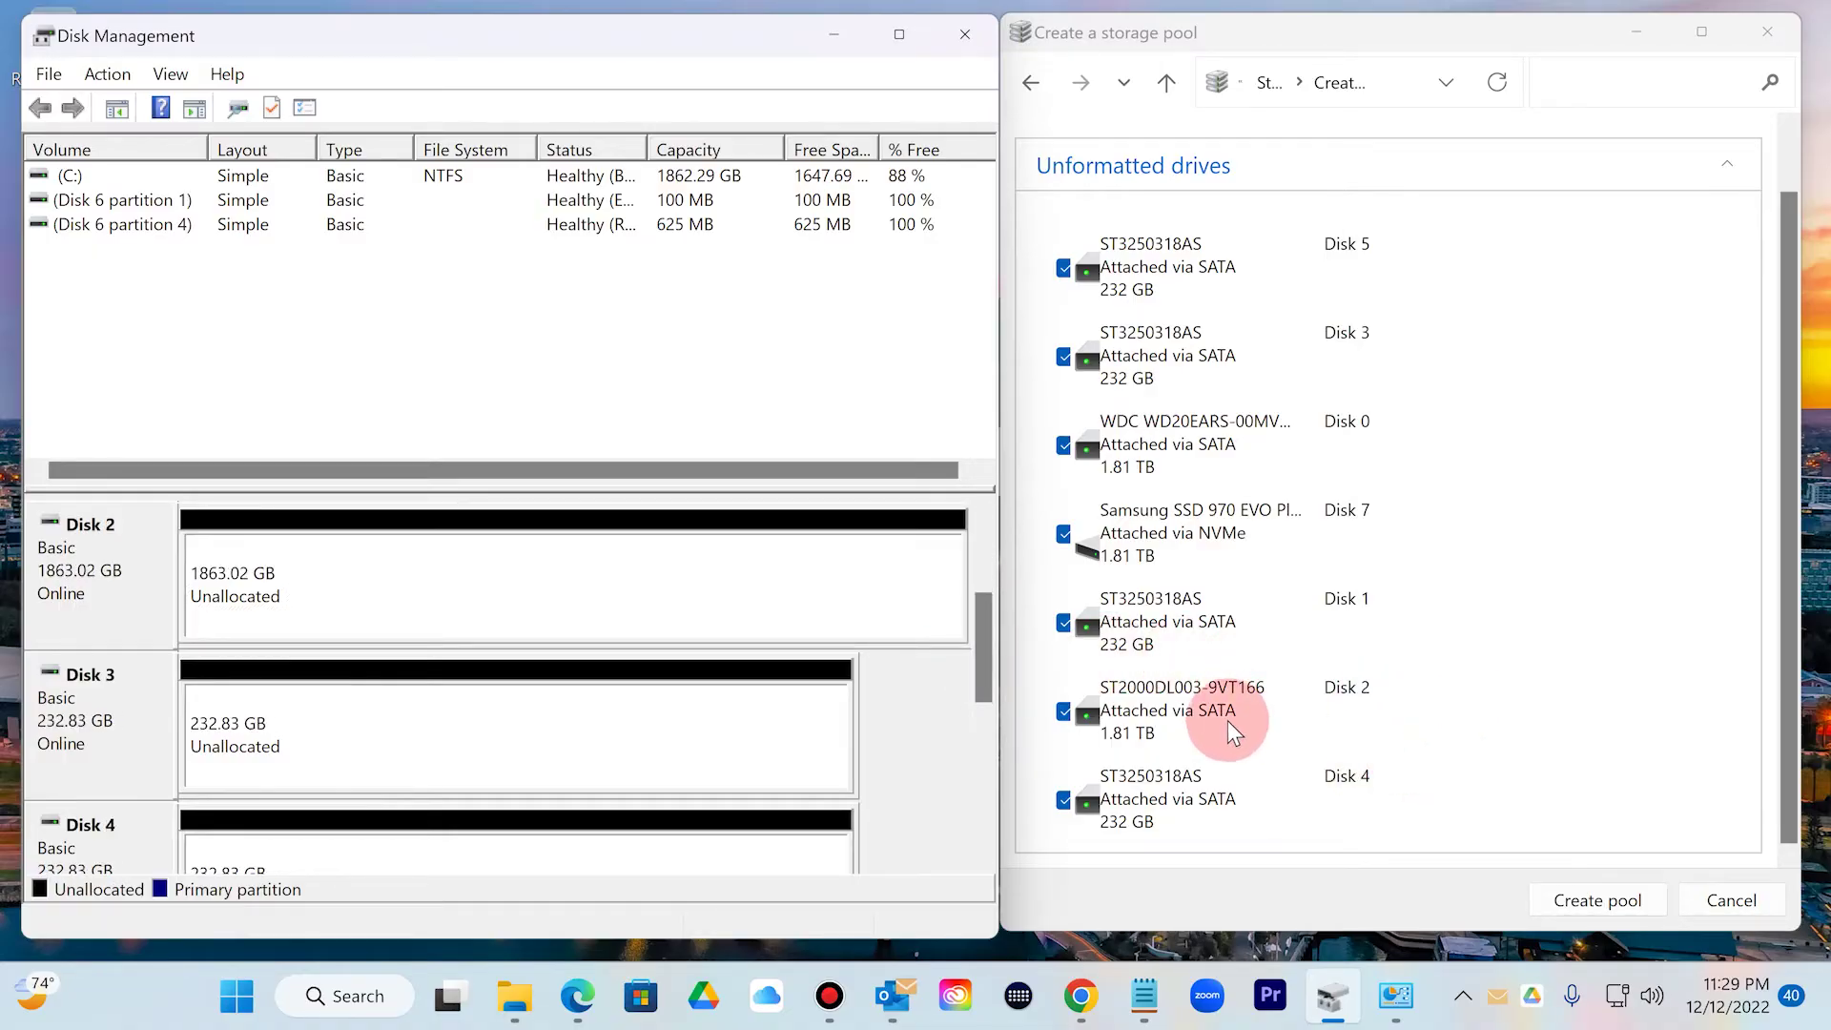
pyautogui.moveTo(990, 683); pyautogui.dragTo(975, 818)
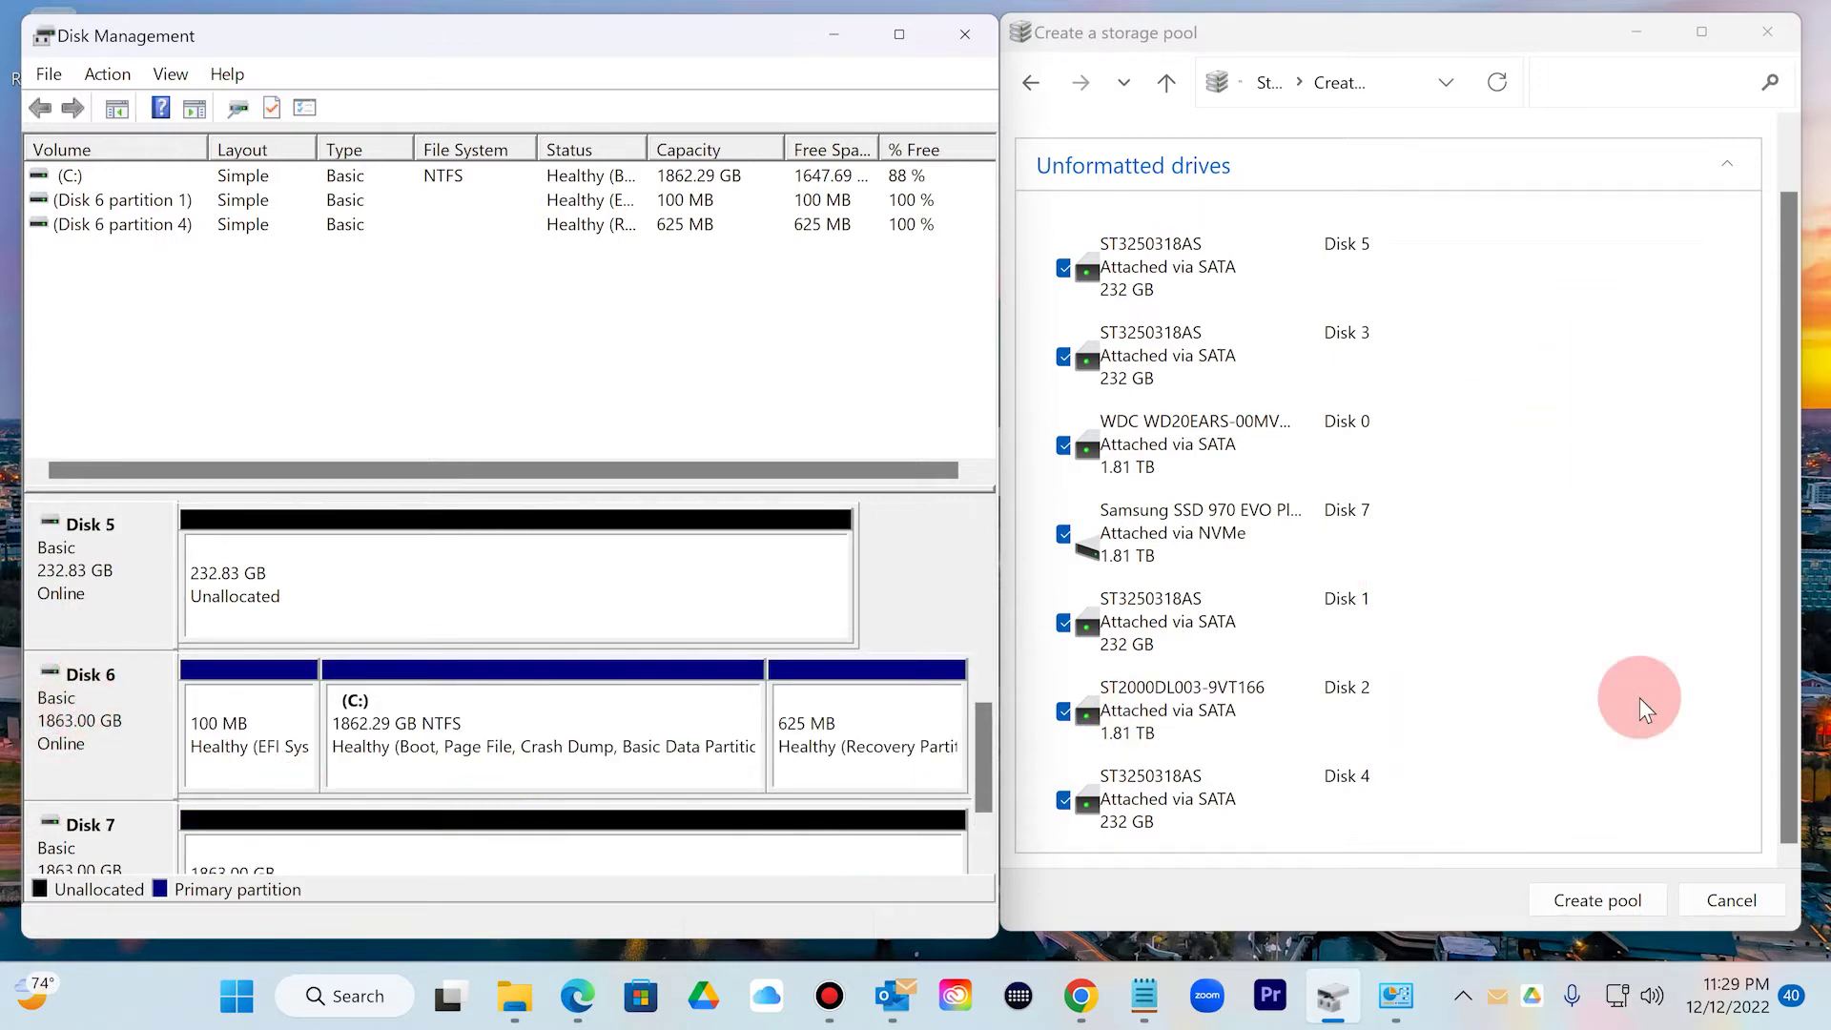
pyautogui.click(1793, 835)
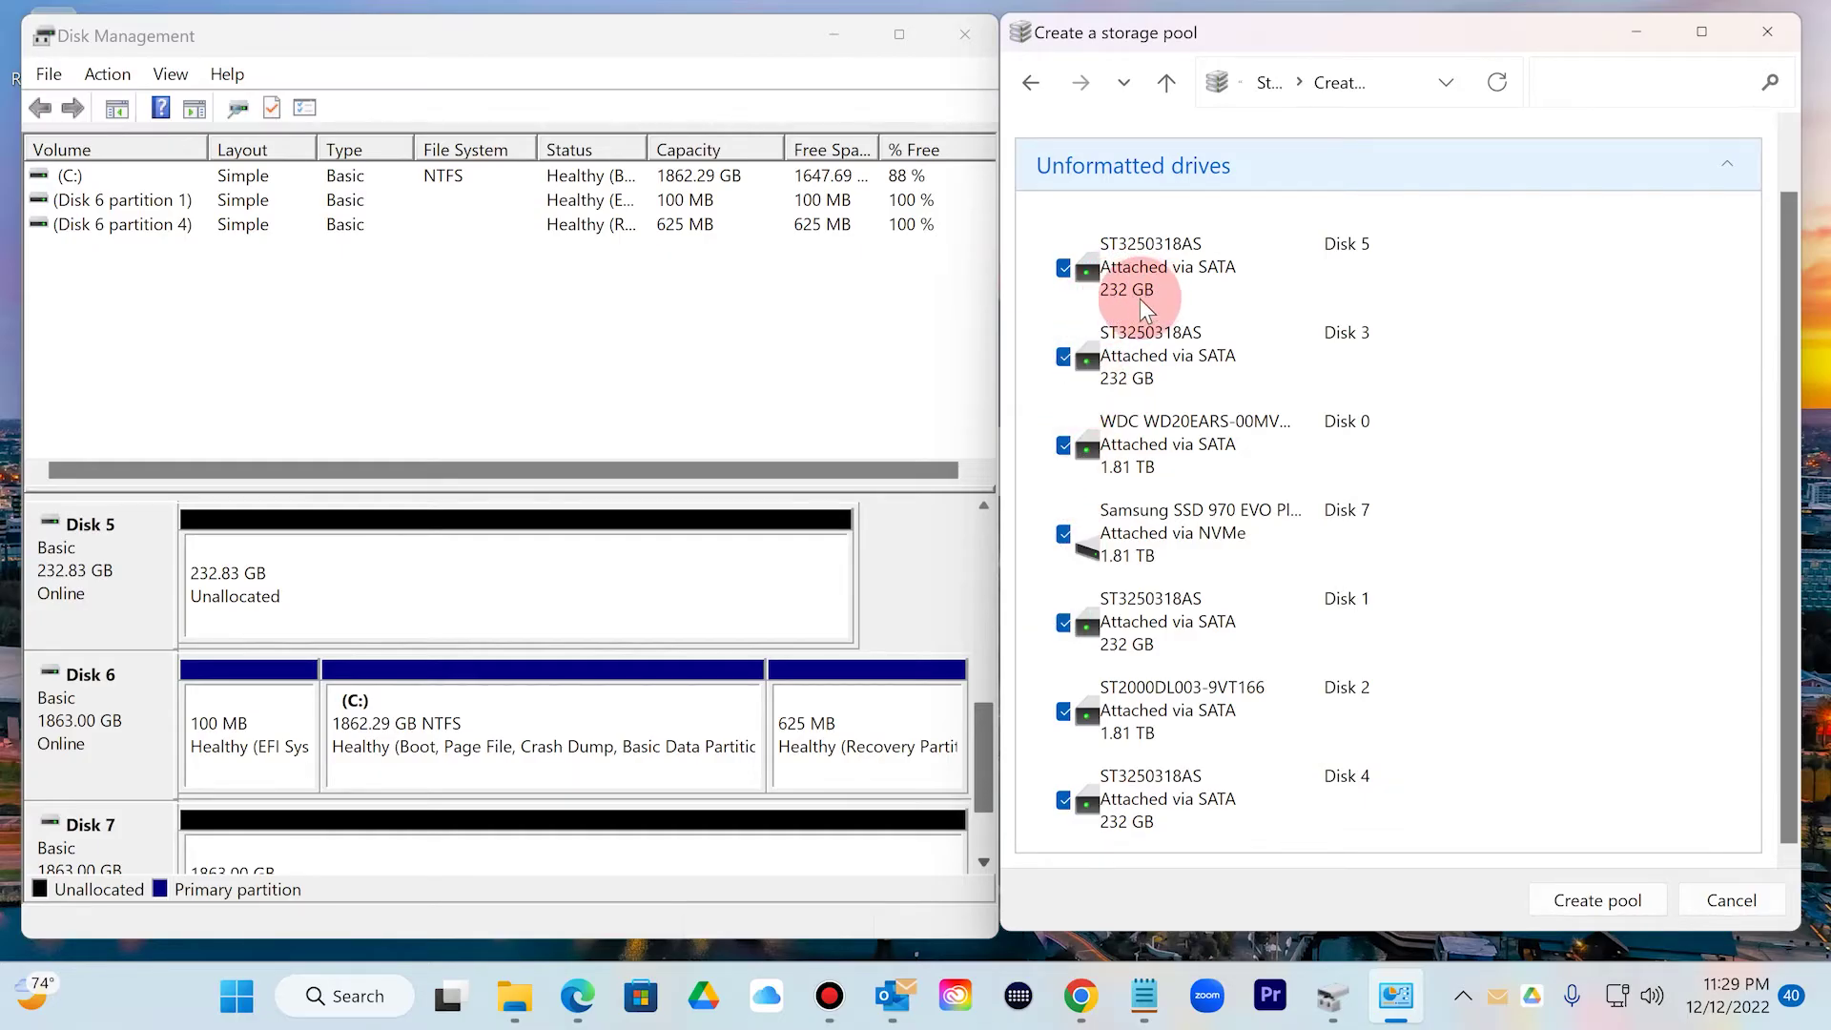
# Uncheck Disks 0, 7 and 2, keep the four 232 GB Disks 1, 3, 4 and 5, and create the pool
pyautogui.click(1062, 357)
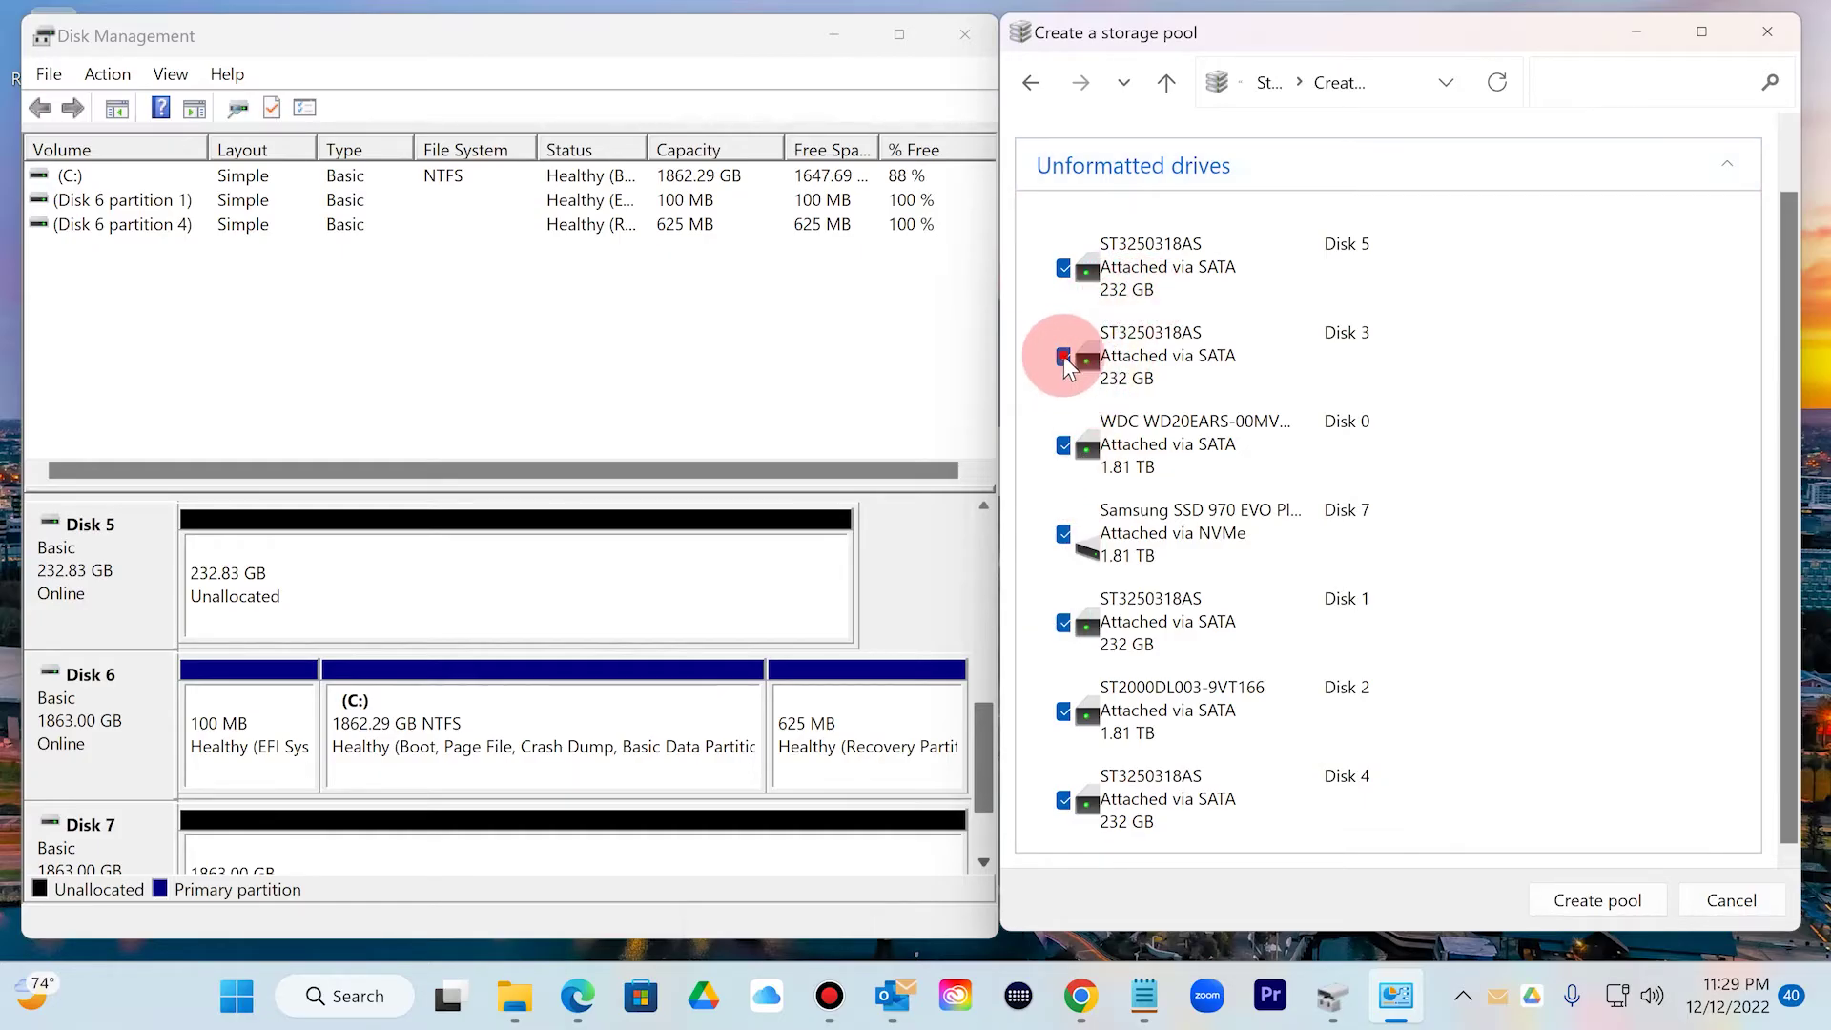
pyautogui.click(1063, 446)
pyautogui.click(1064, 534)
pyautogui.click(1065, 623)
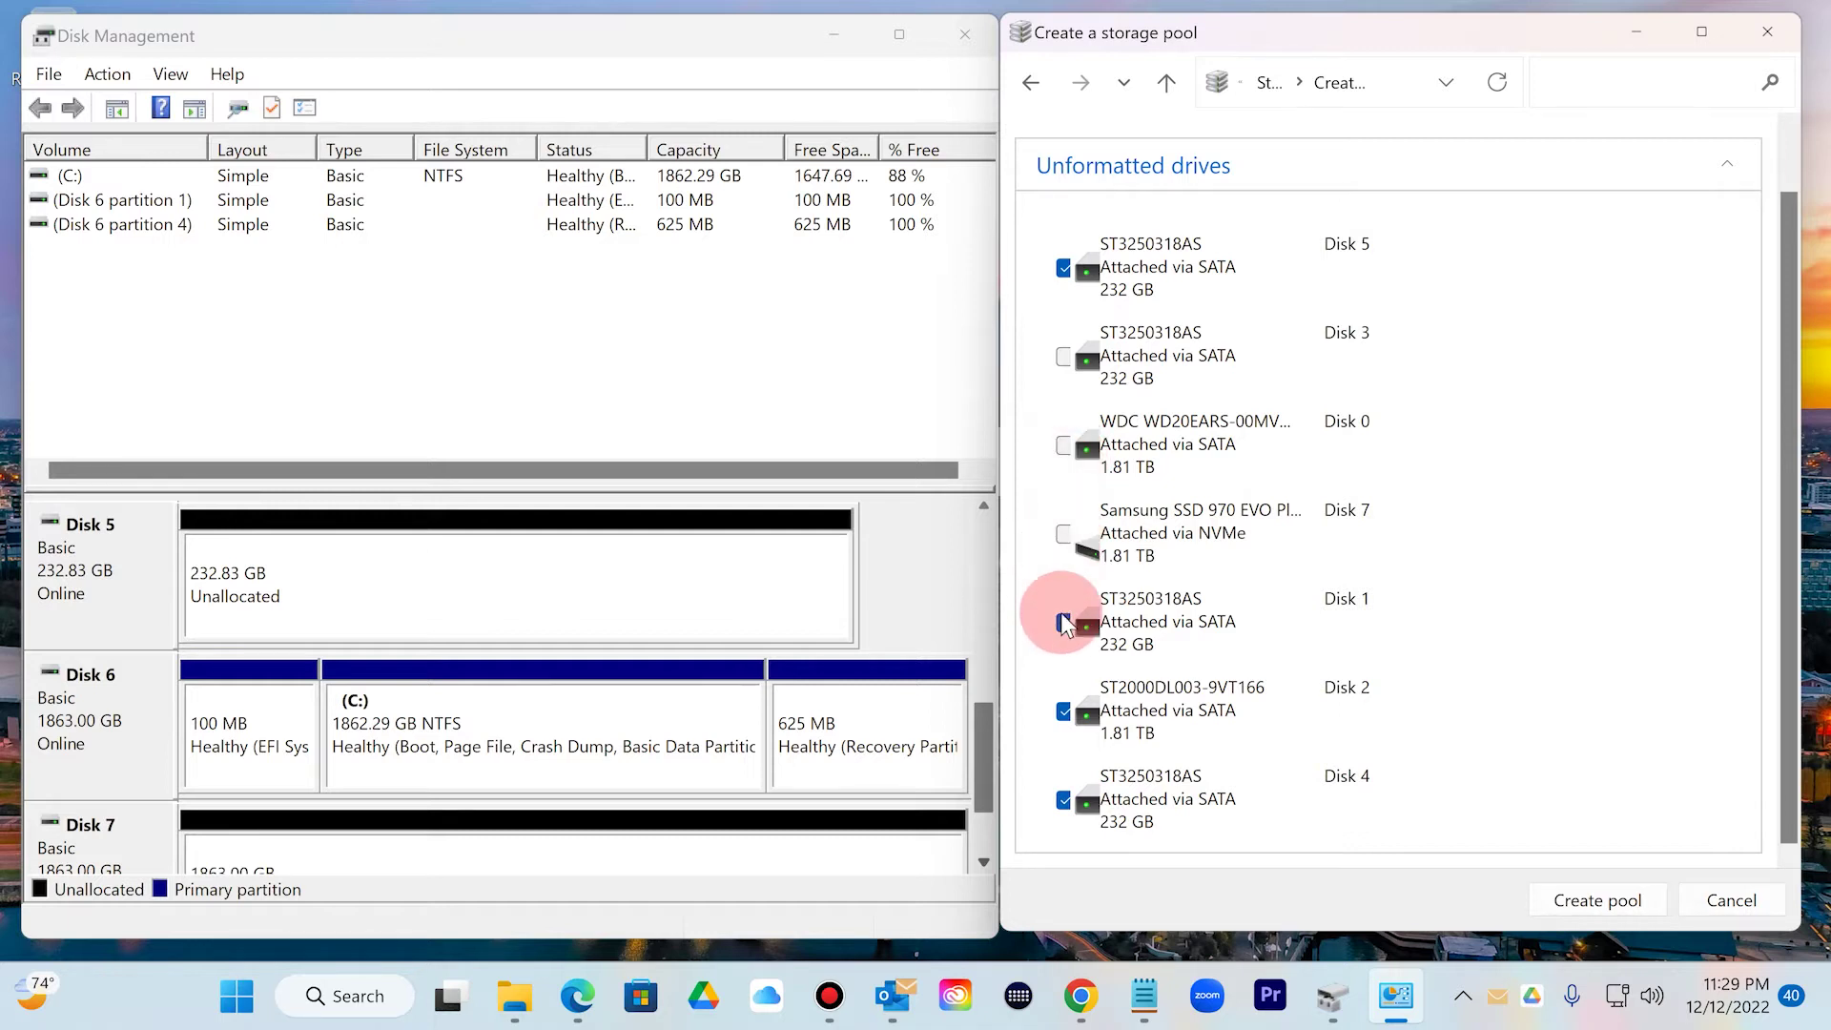
pyautogui.click(1065, 711)
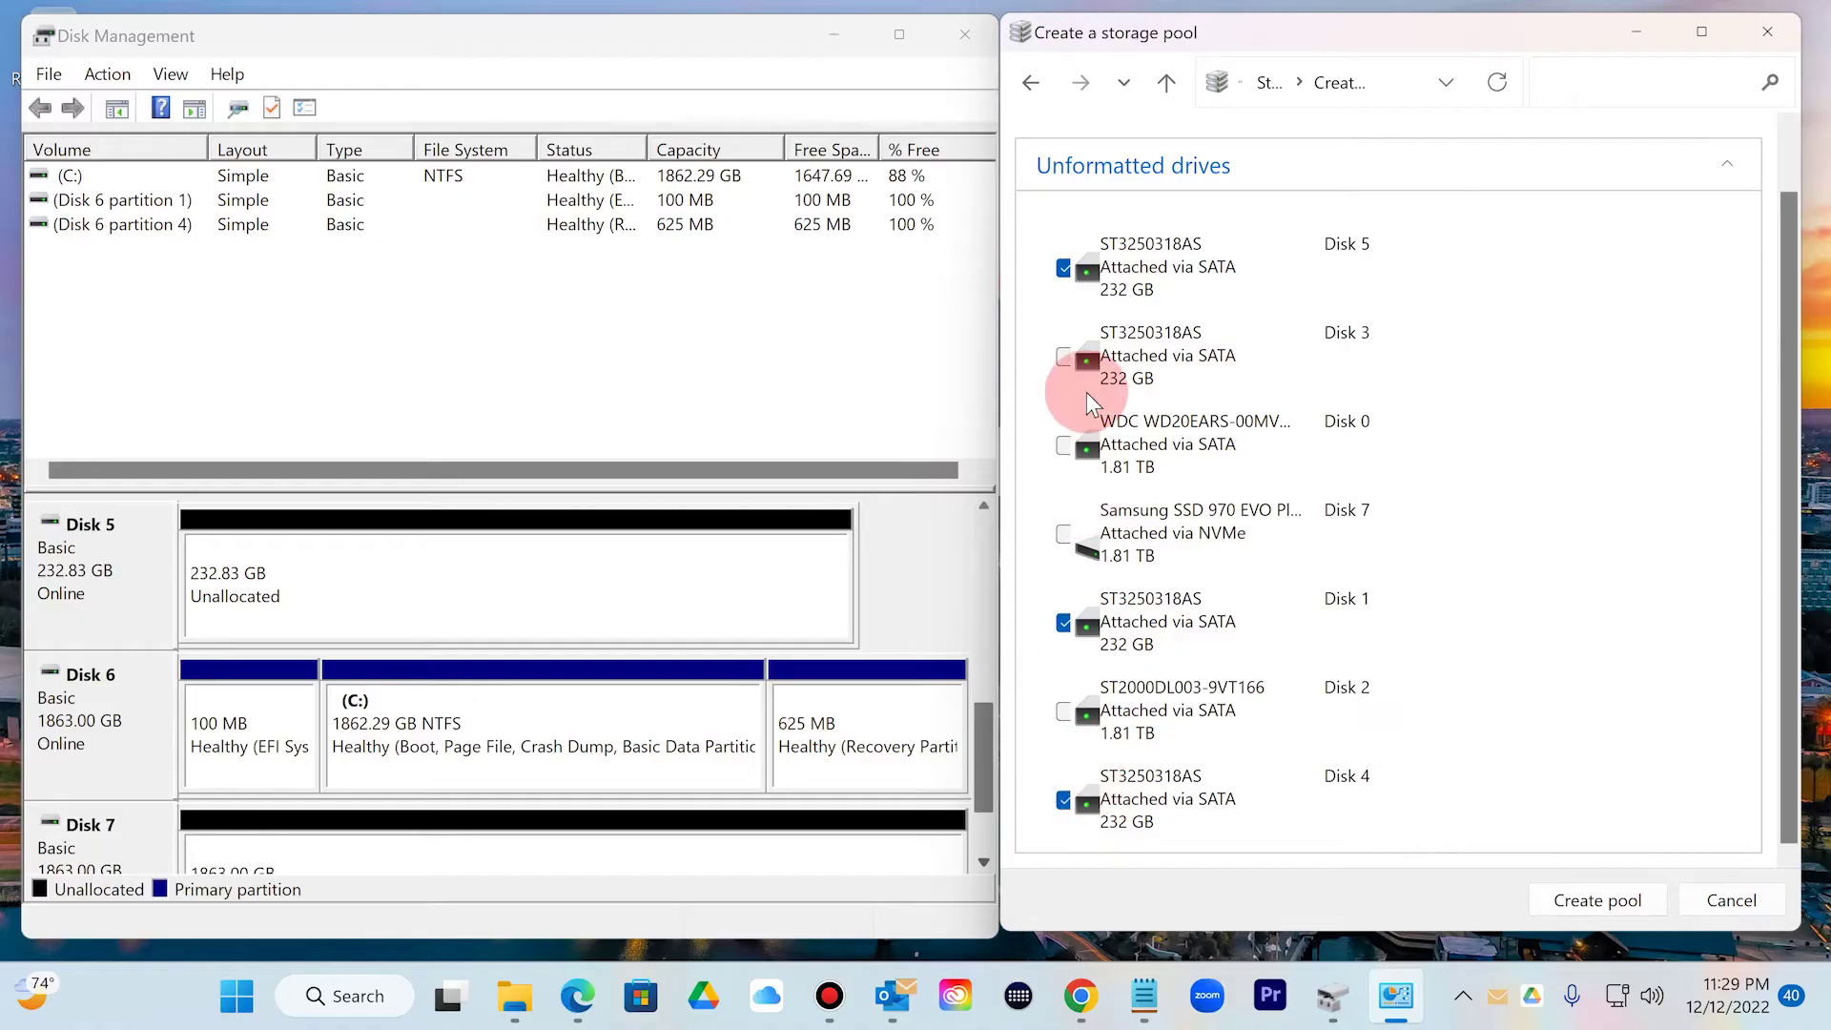
pyautogui.click(1064, 356)
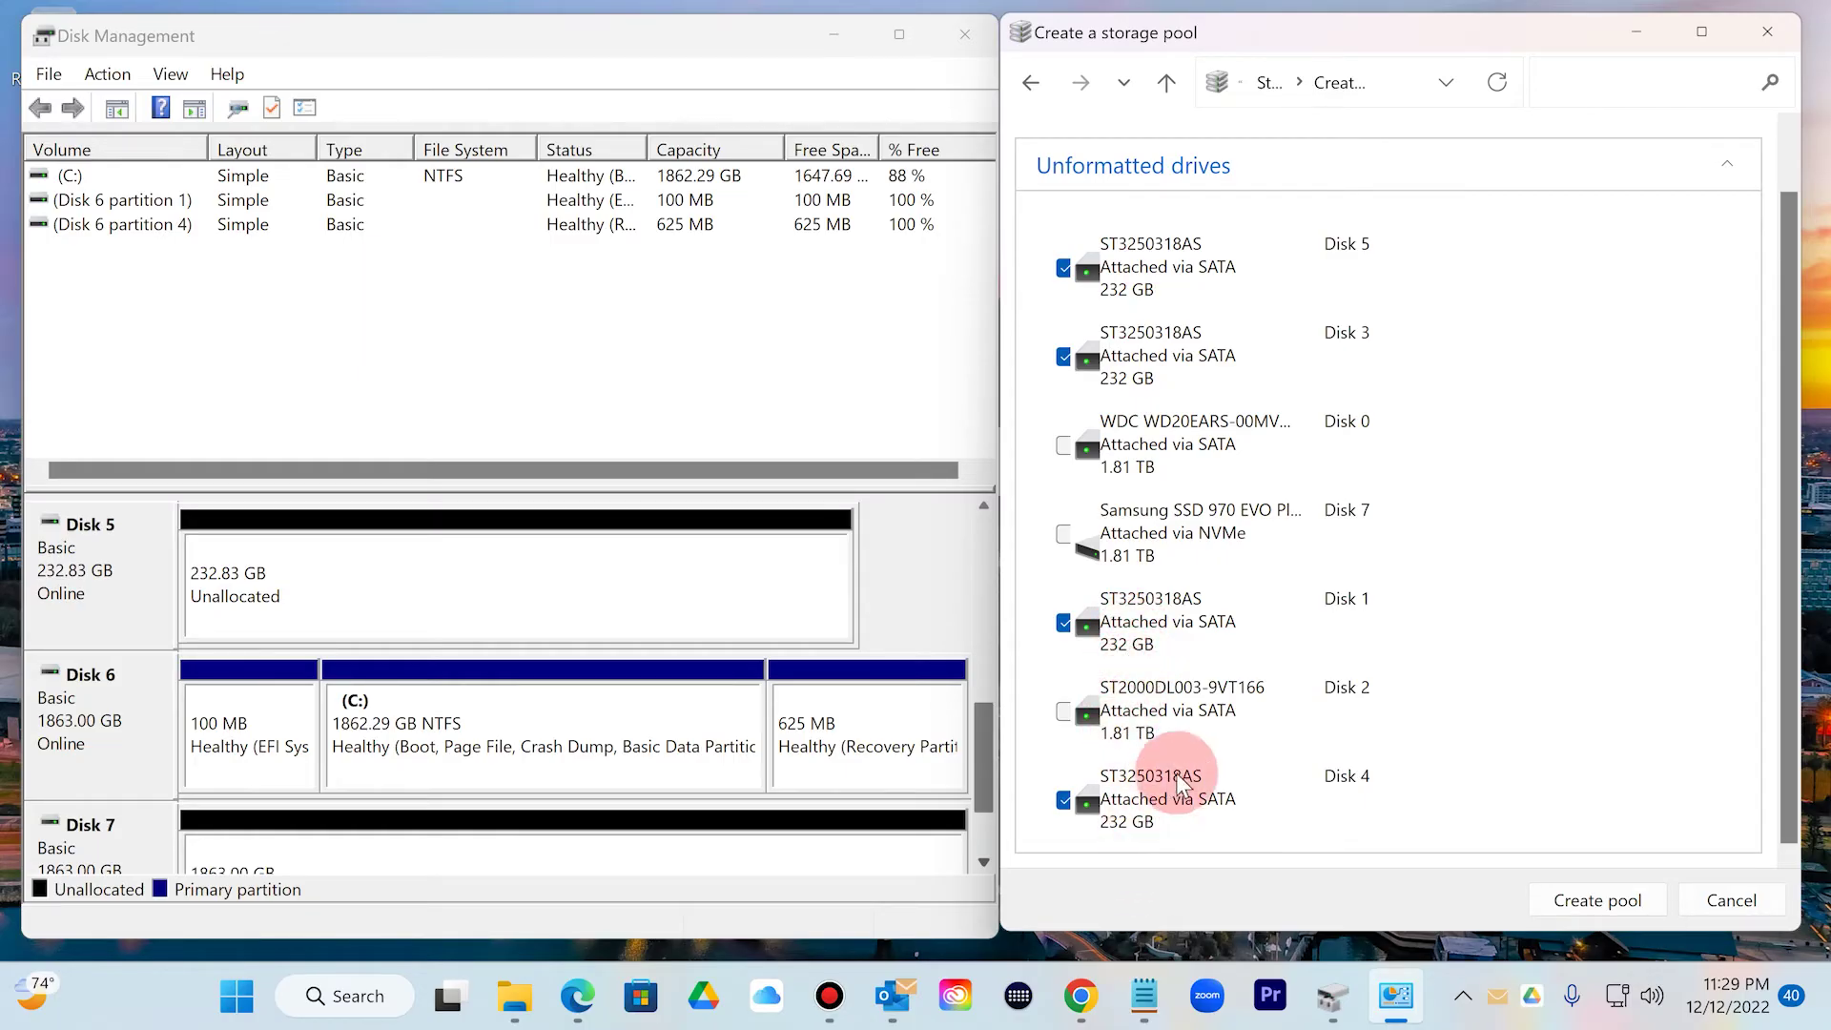
pyautogui.click(1580, 906)
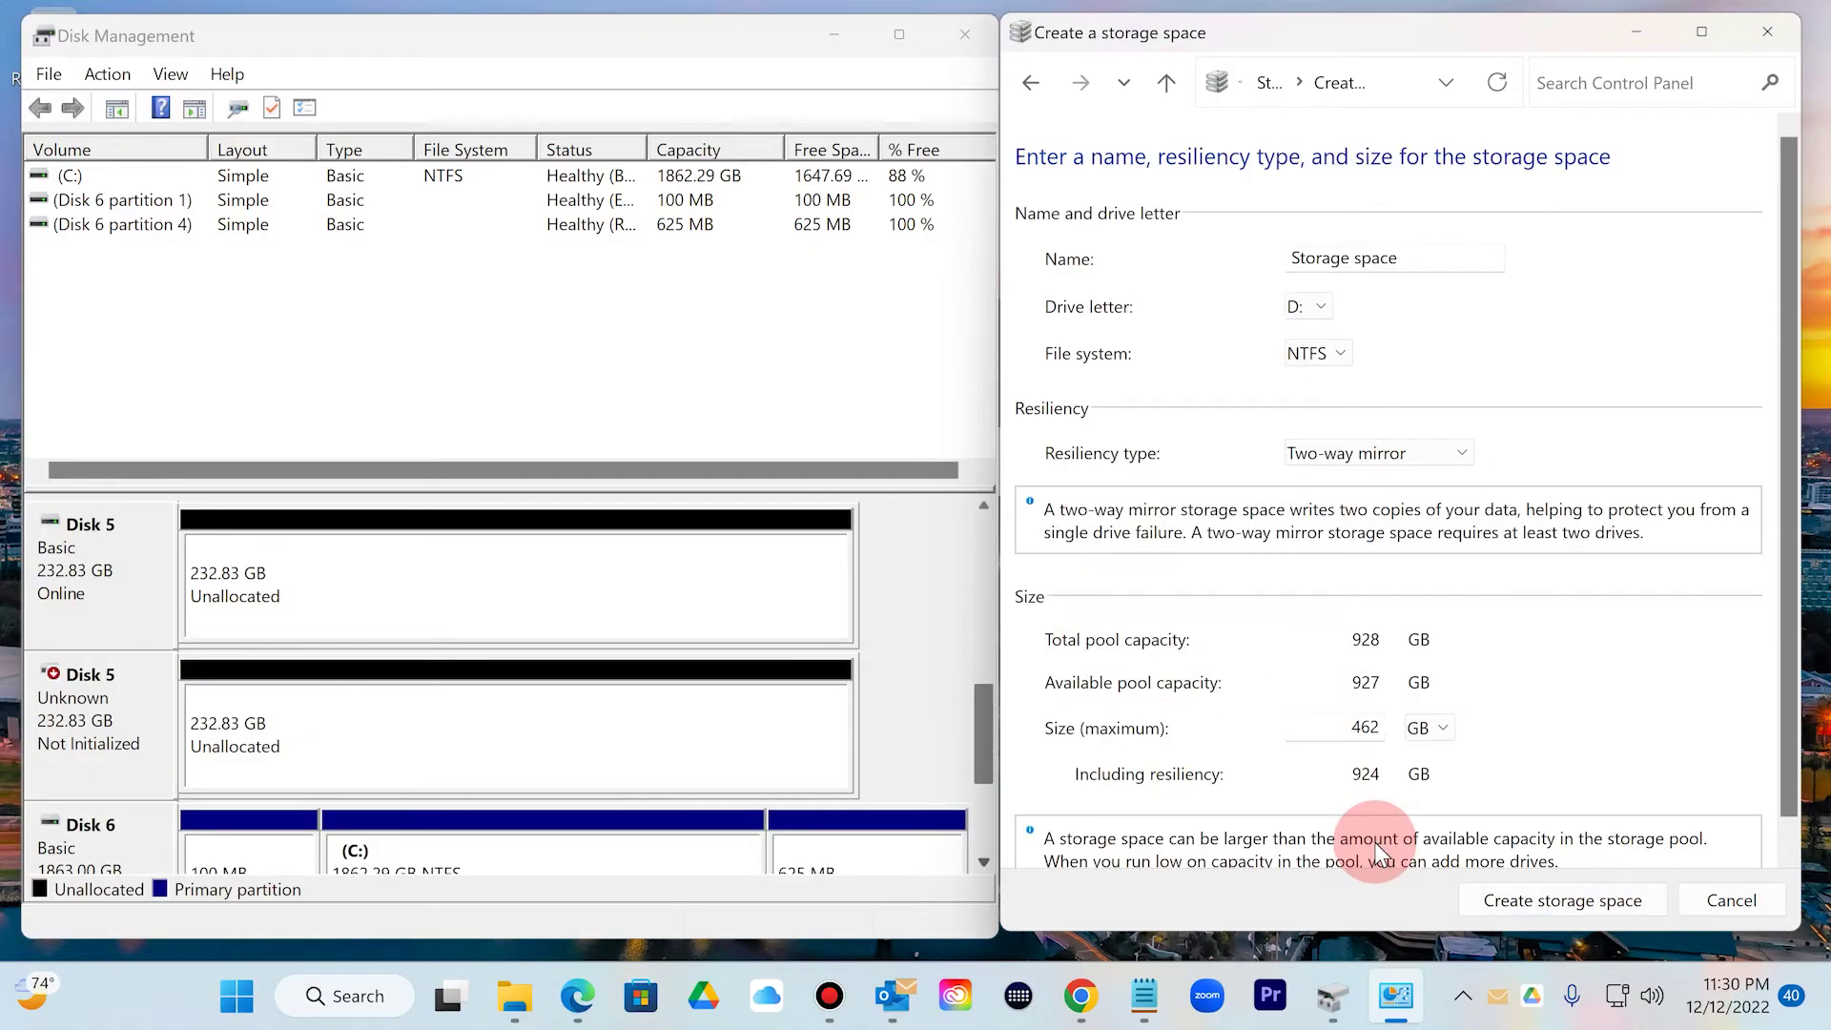
# Rename the storage space to 'HDD RAID VOL'
pyautogui.click(1400, 255)
pyautogui.moveTo(1485, 263); pyautogui.dragTo(1197, 262)
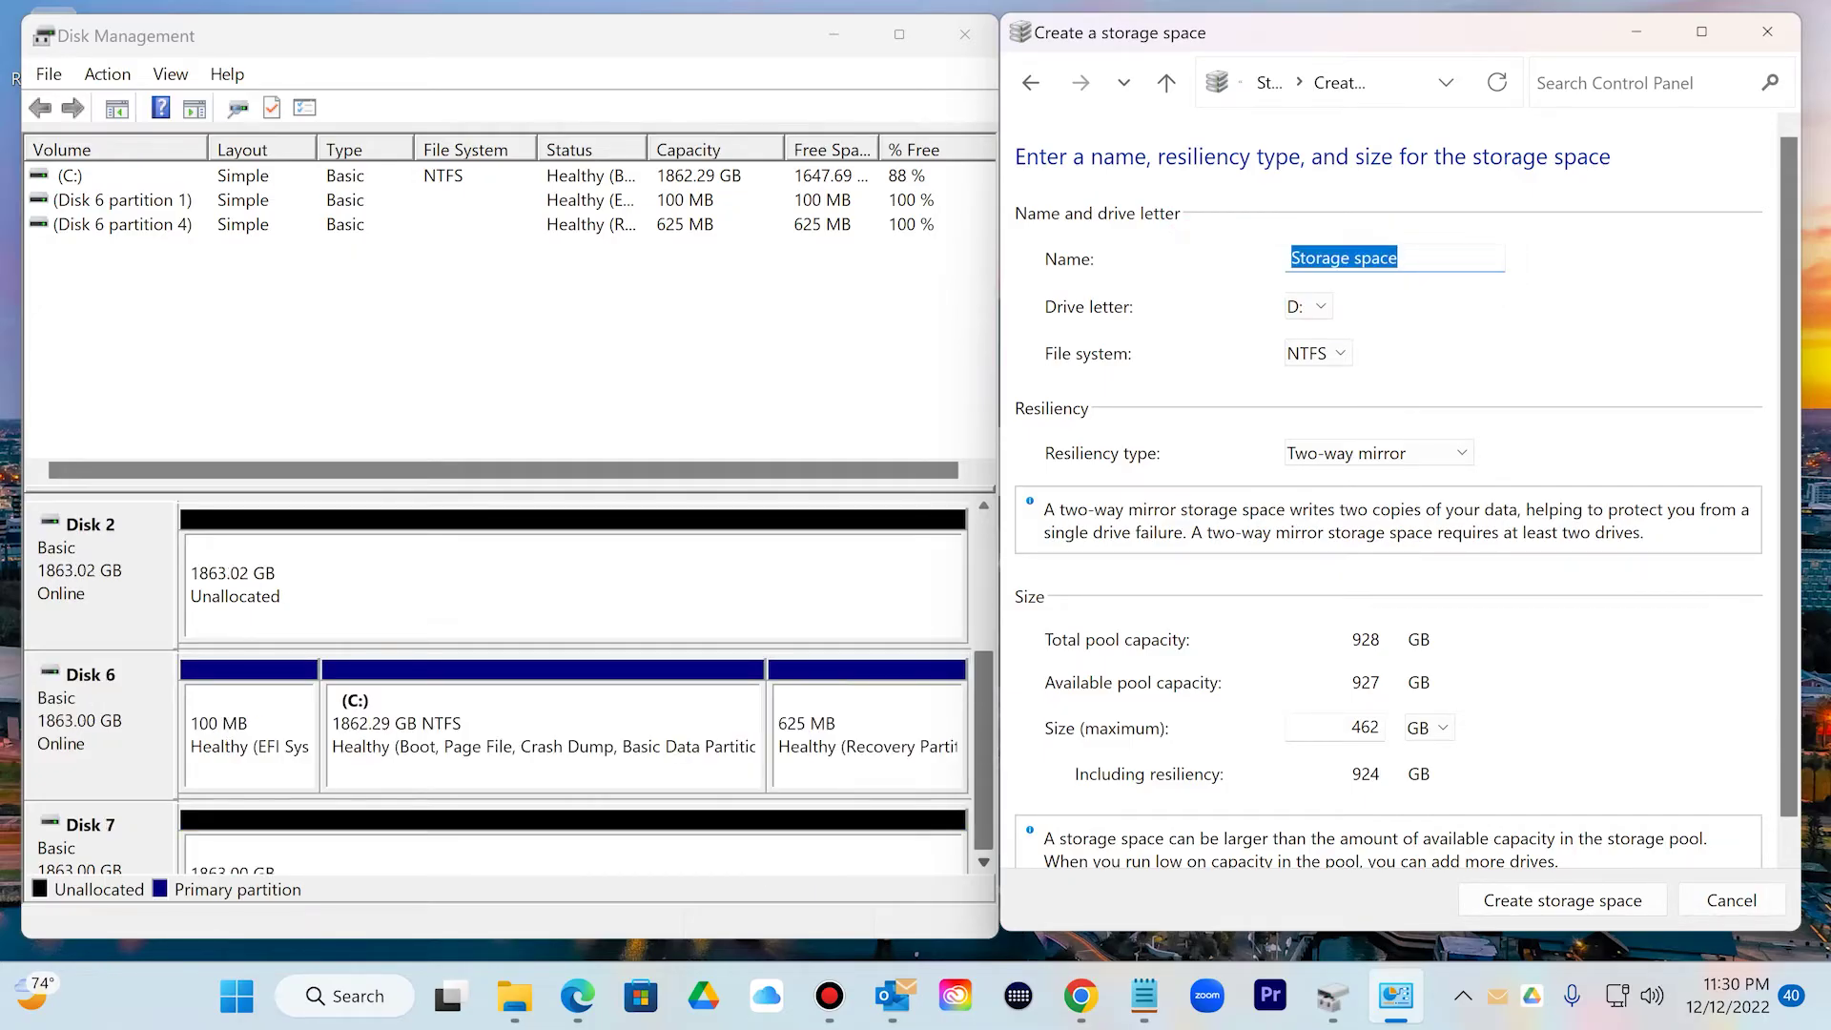
pyautogui.write('HHD')
pyautogui.press('BackSpace')
pyautogui.press('BackSpace')
pyautogui.write('DD')
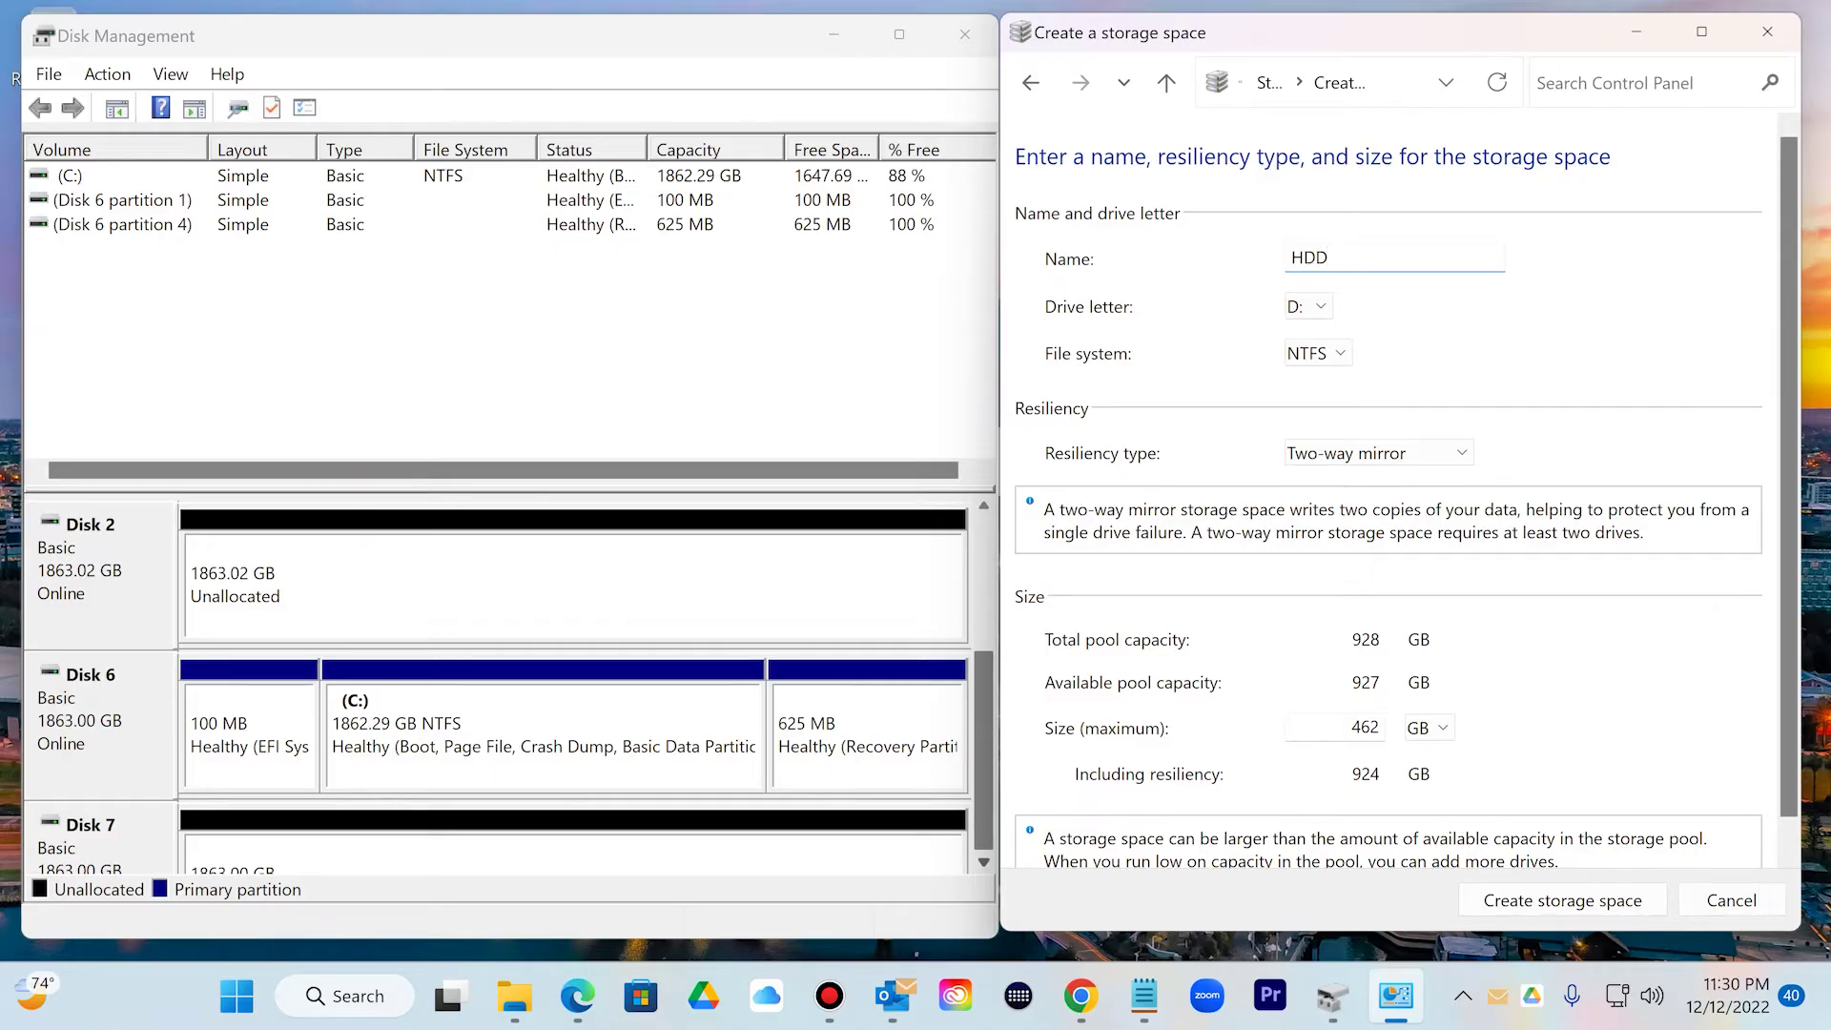
pyautogui.write(' RAID VOL')
# Keep D: as the drive letter and NTFS as the file system
pyautogui.click(1325, 307)
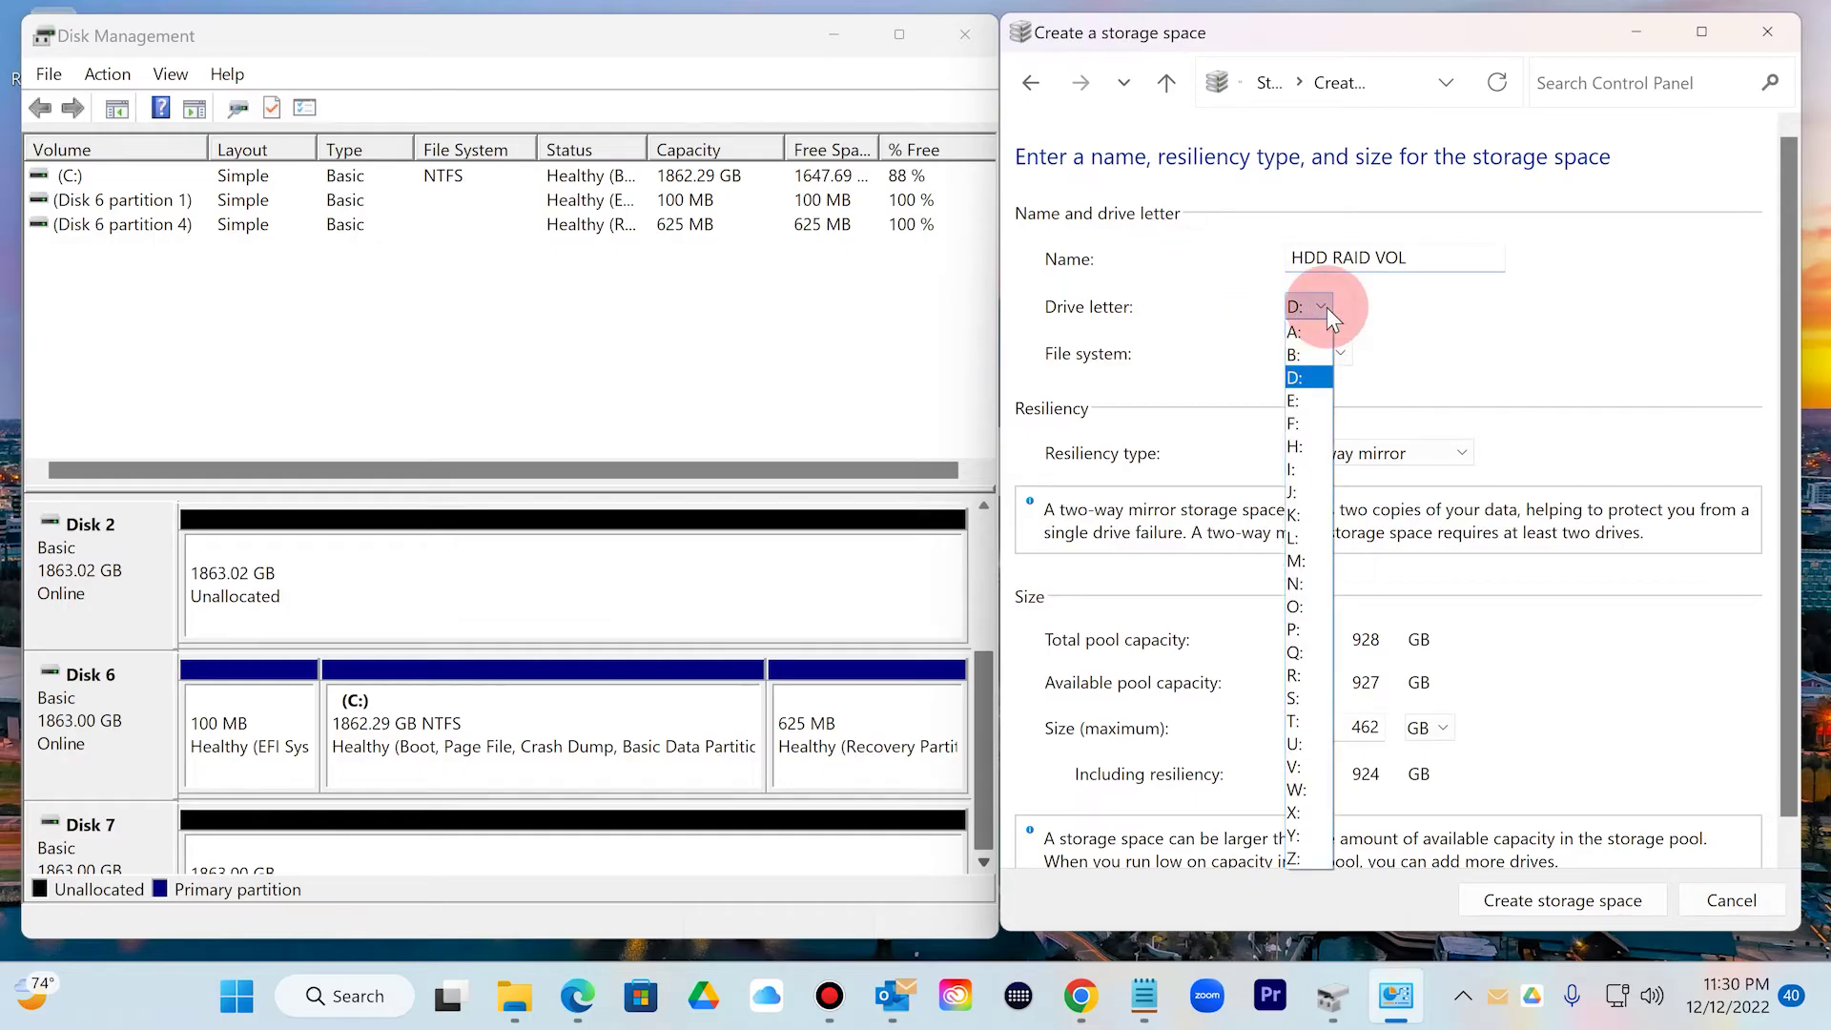
pyautogui.click(1312, 380)
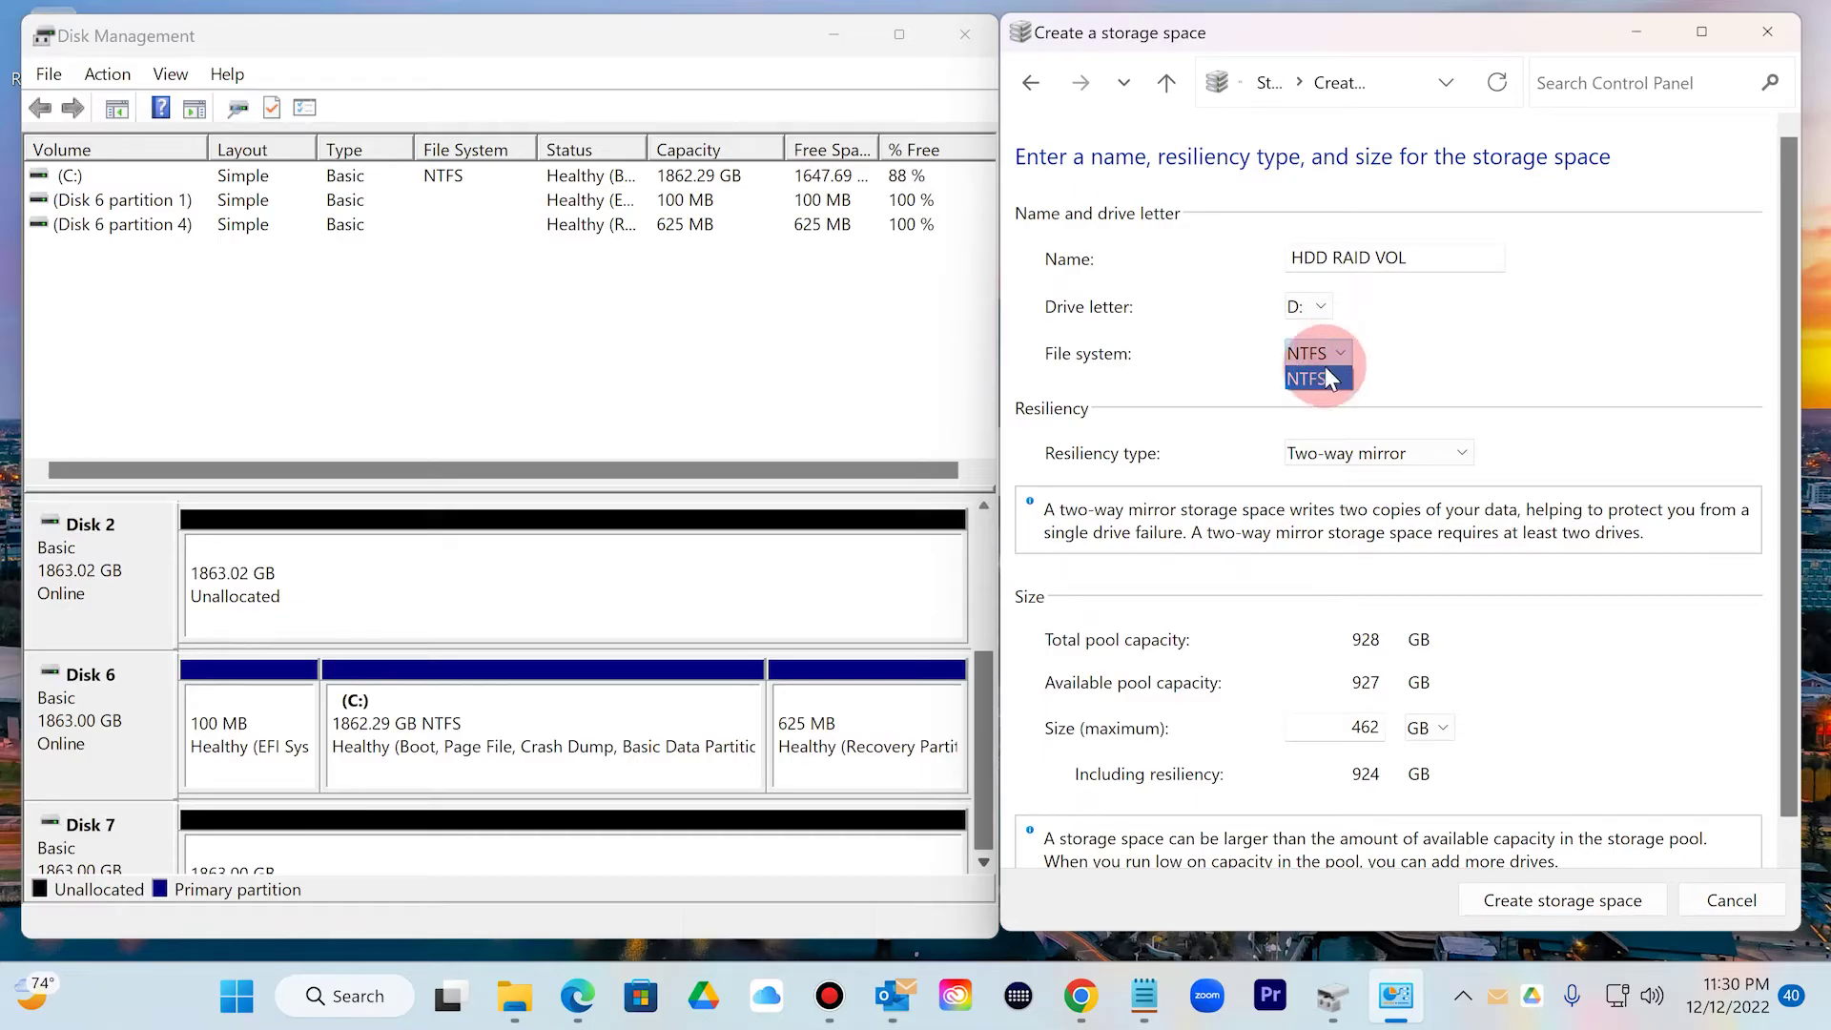
pyautogui.click(1380, 367)
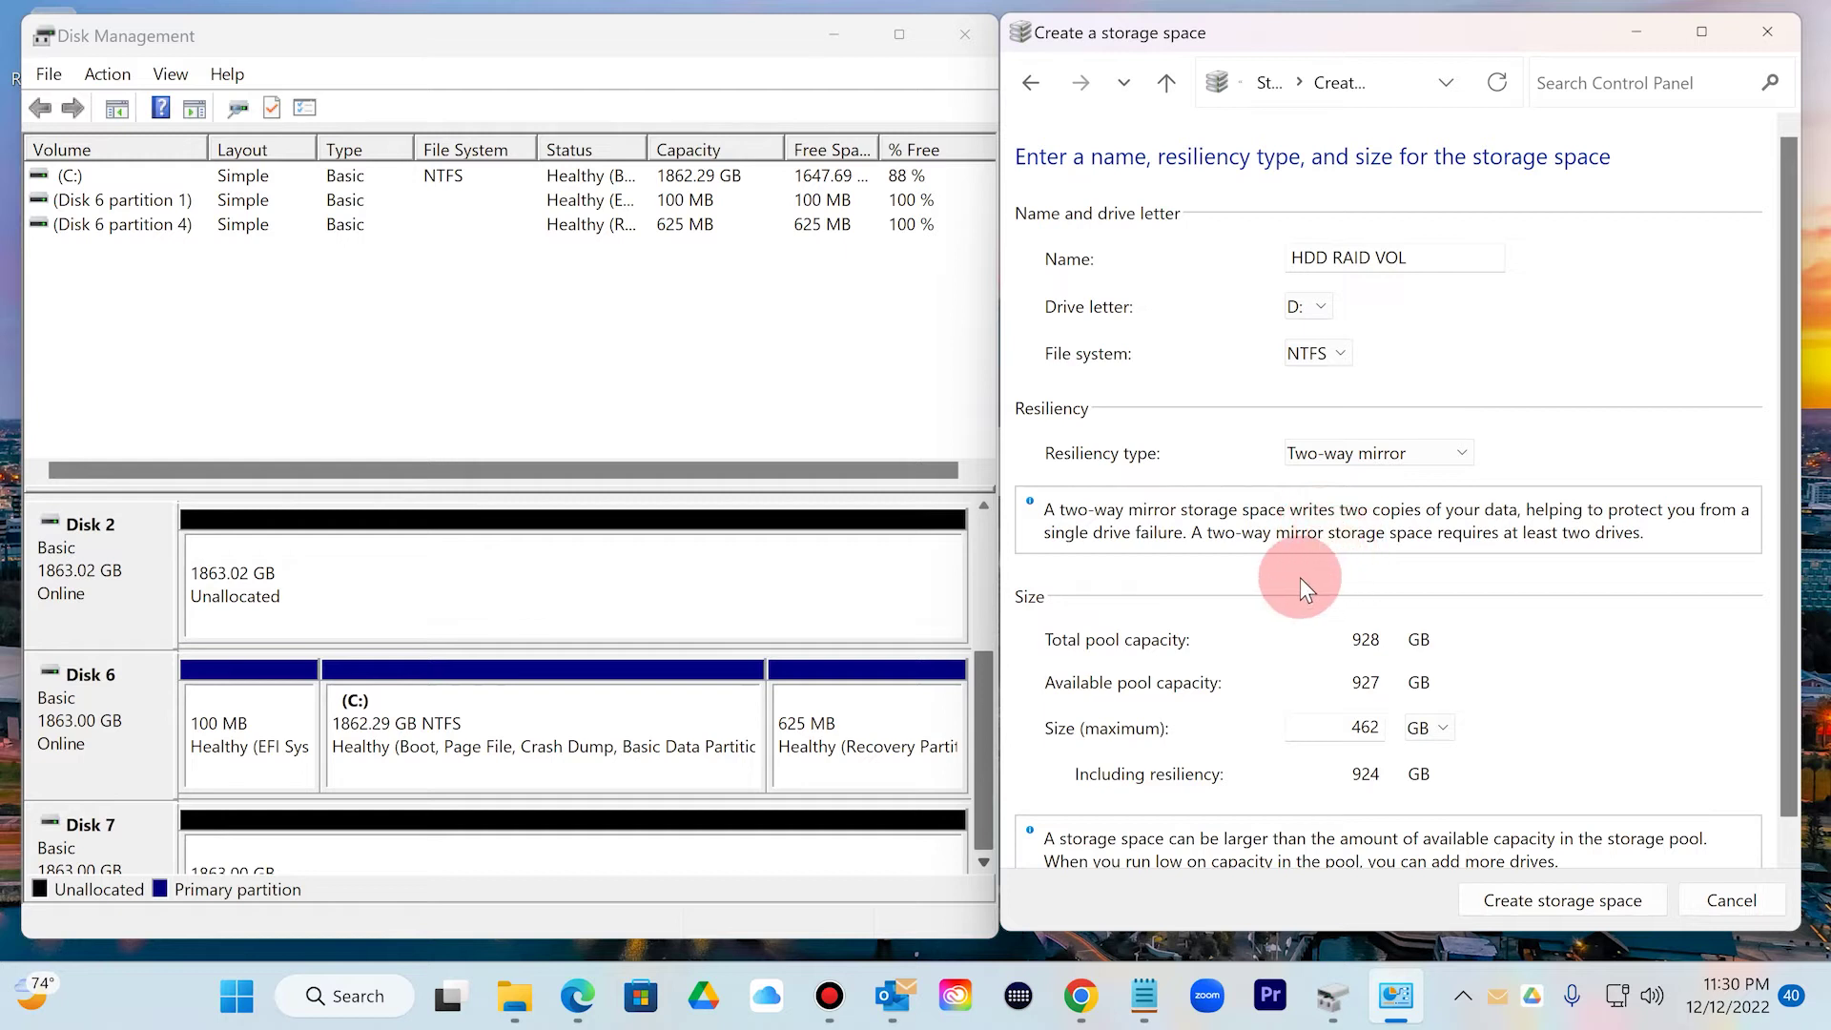
# Set the storage space's resiliency type to Parity
pyautogui.click(1417, 454)
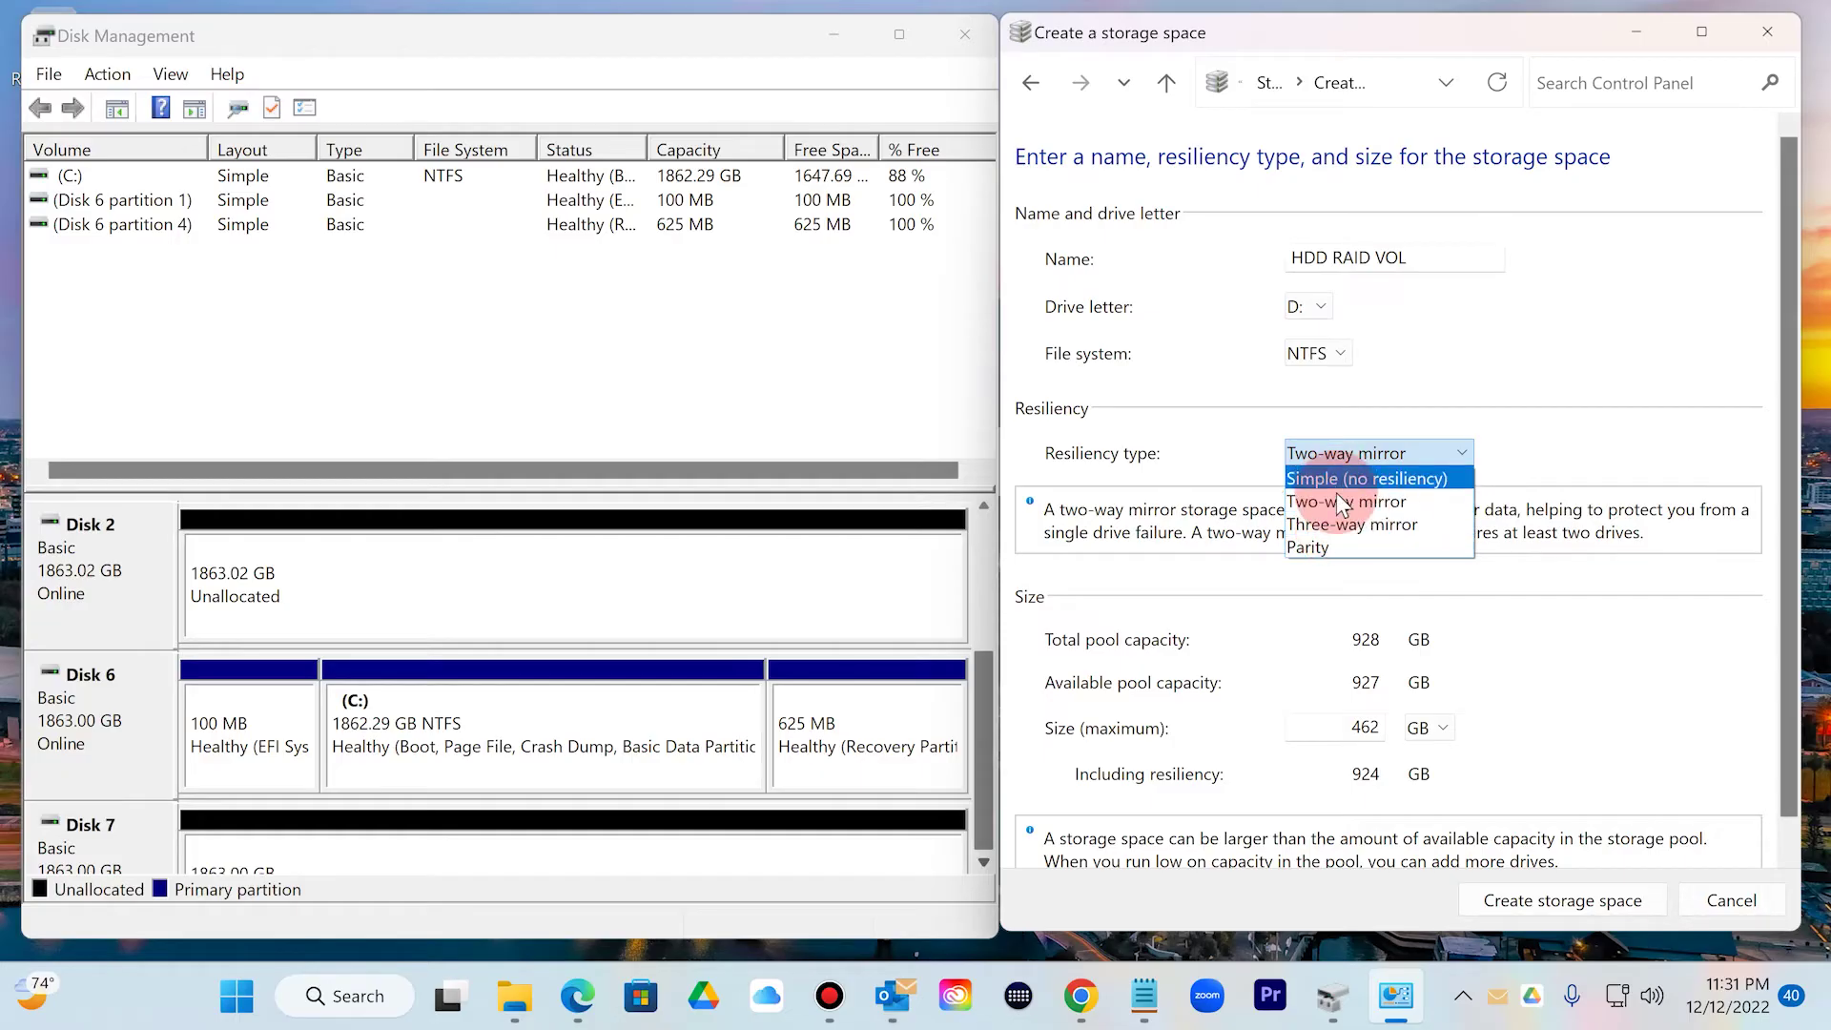
pyautogui.click(1049, 456)
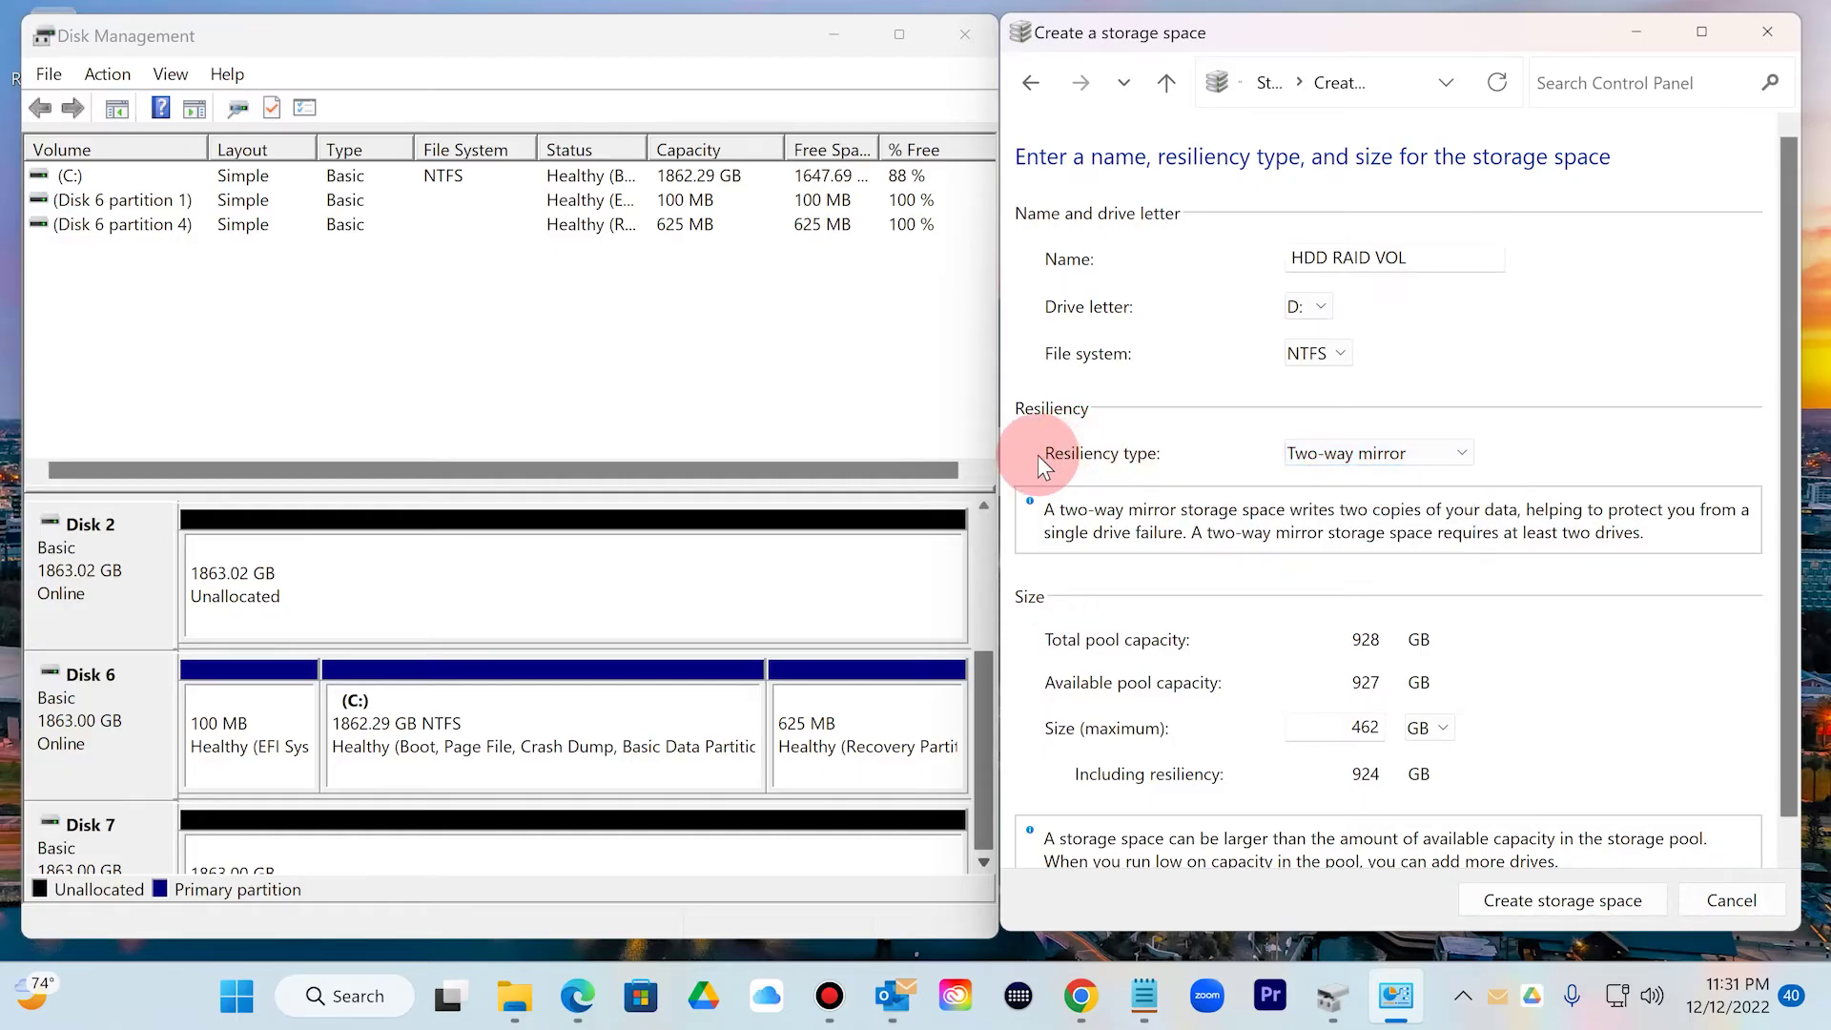
pyautogui.click(1430, 455)
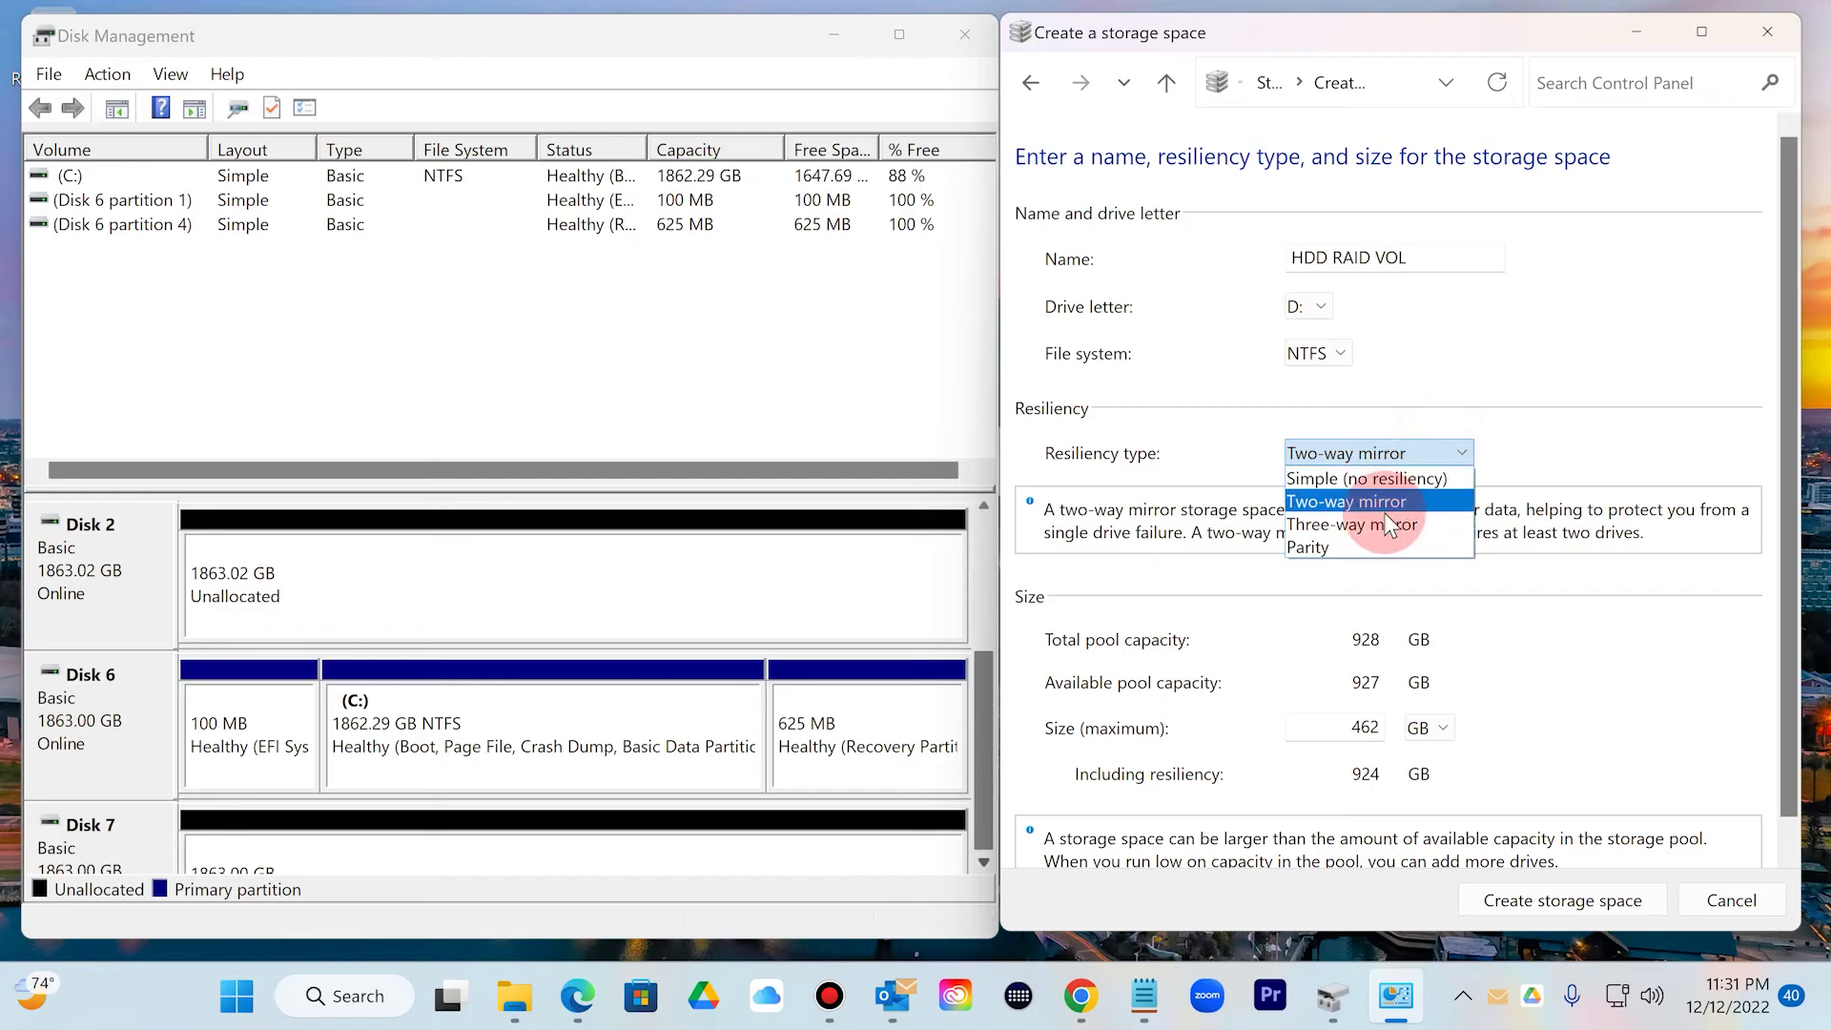
pyautogui.click(1337, 546)
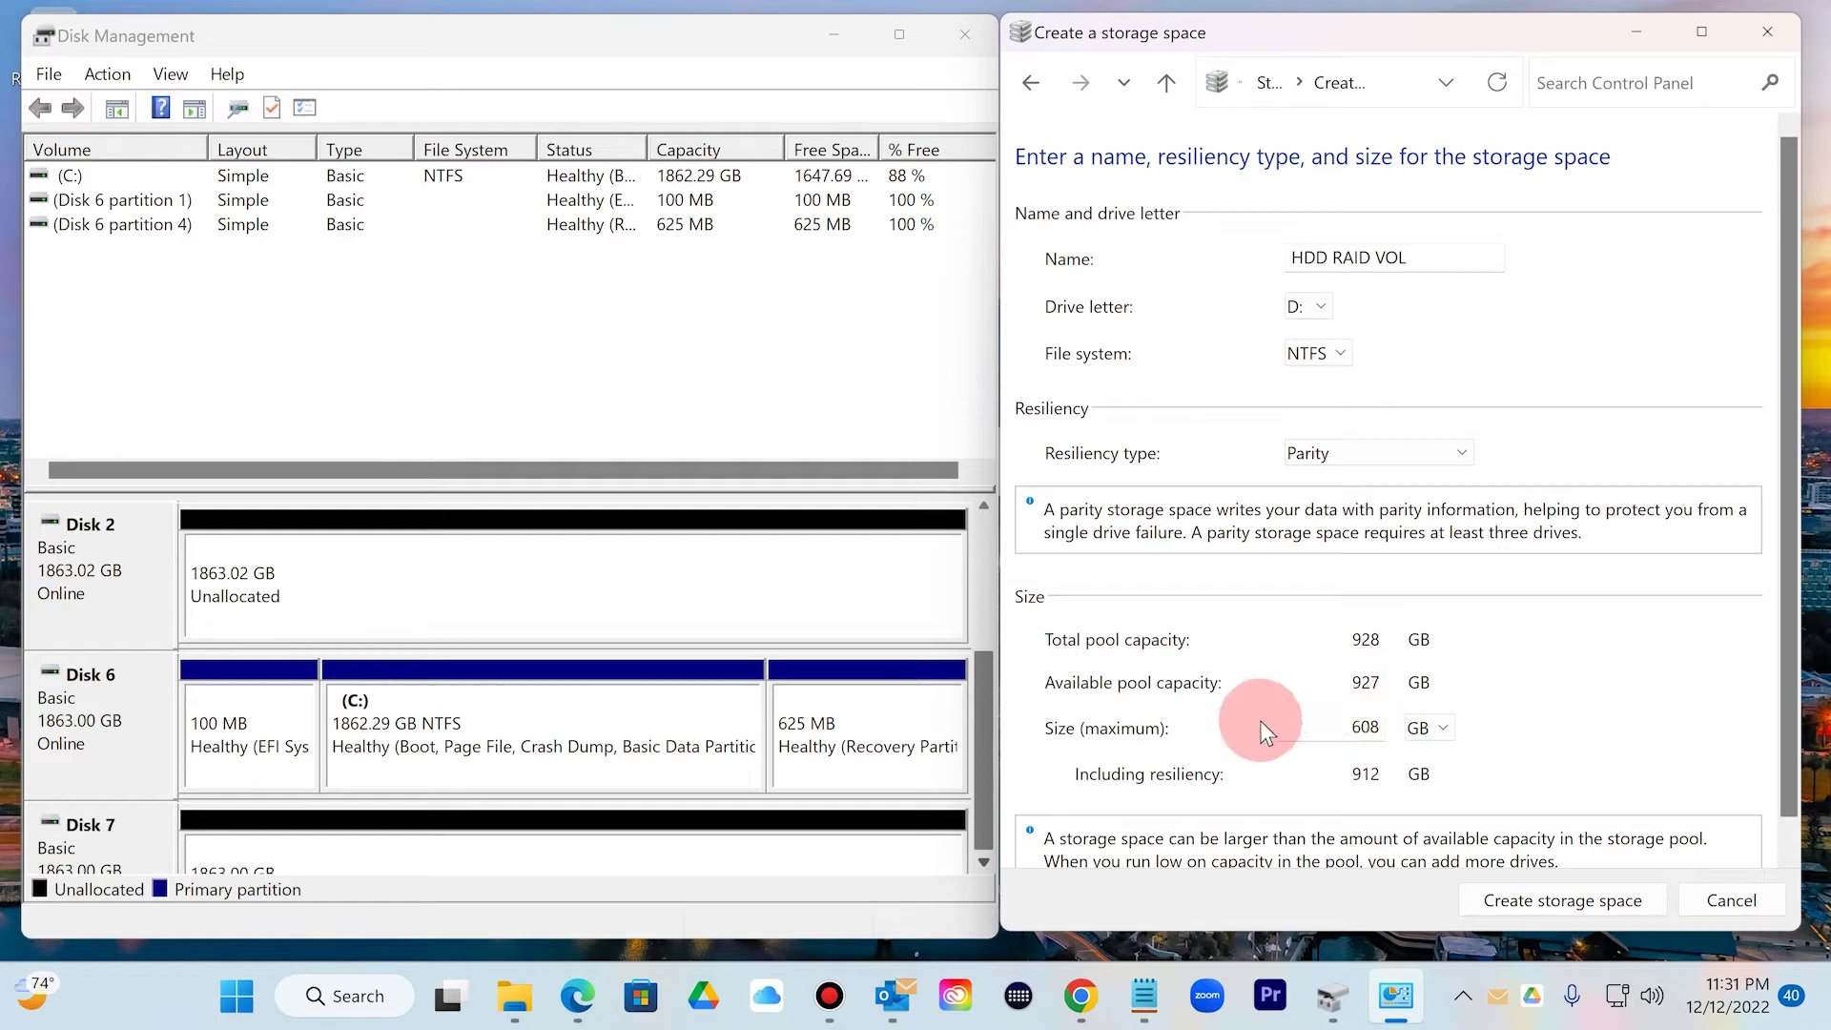
# Switch the size unit from TB to GB so the size reads 608 GB
pyautogui.click(1435, 724)
pyautogui.click(1435, 725)
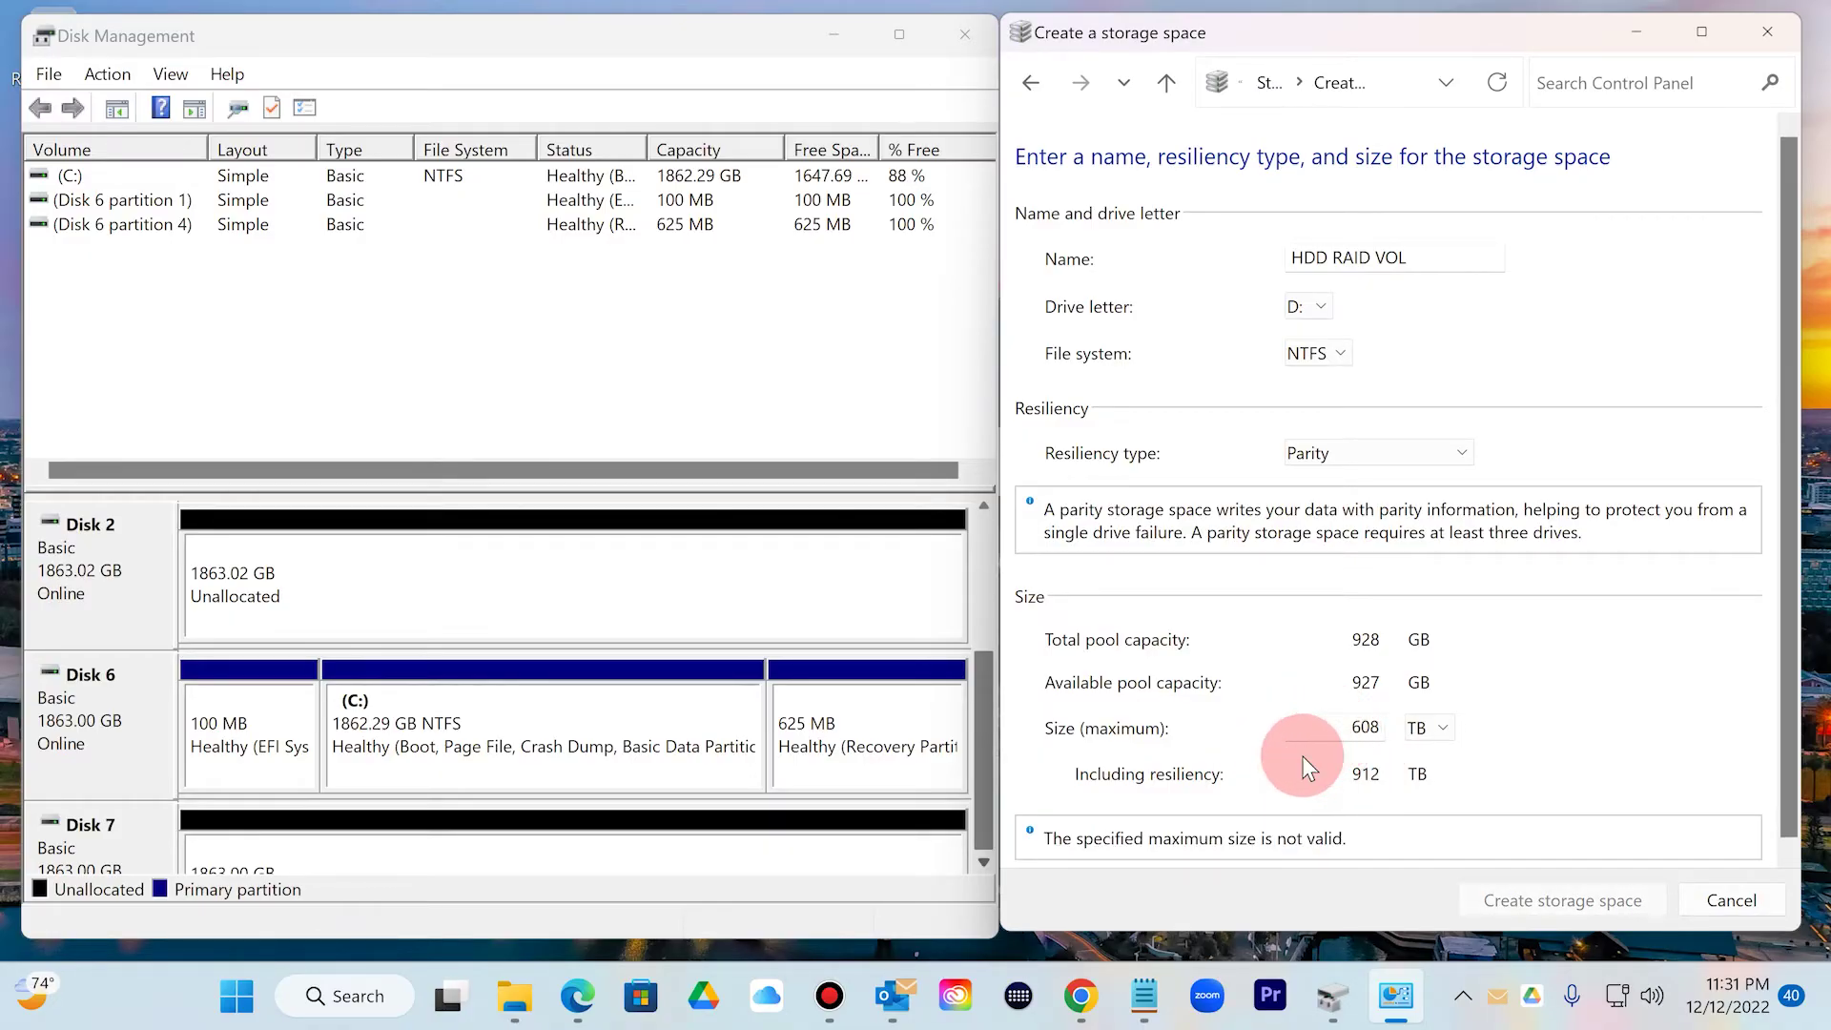
pyautogui.press('Up')
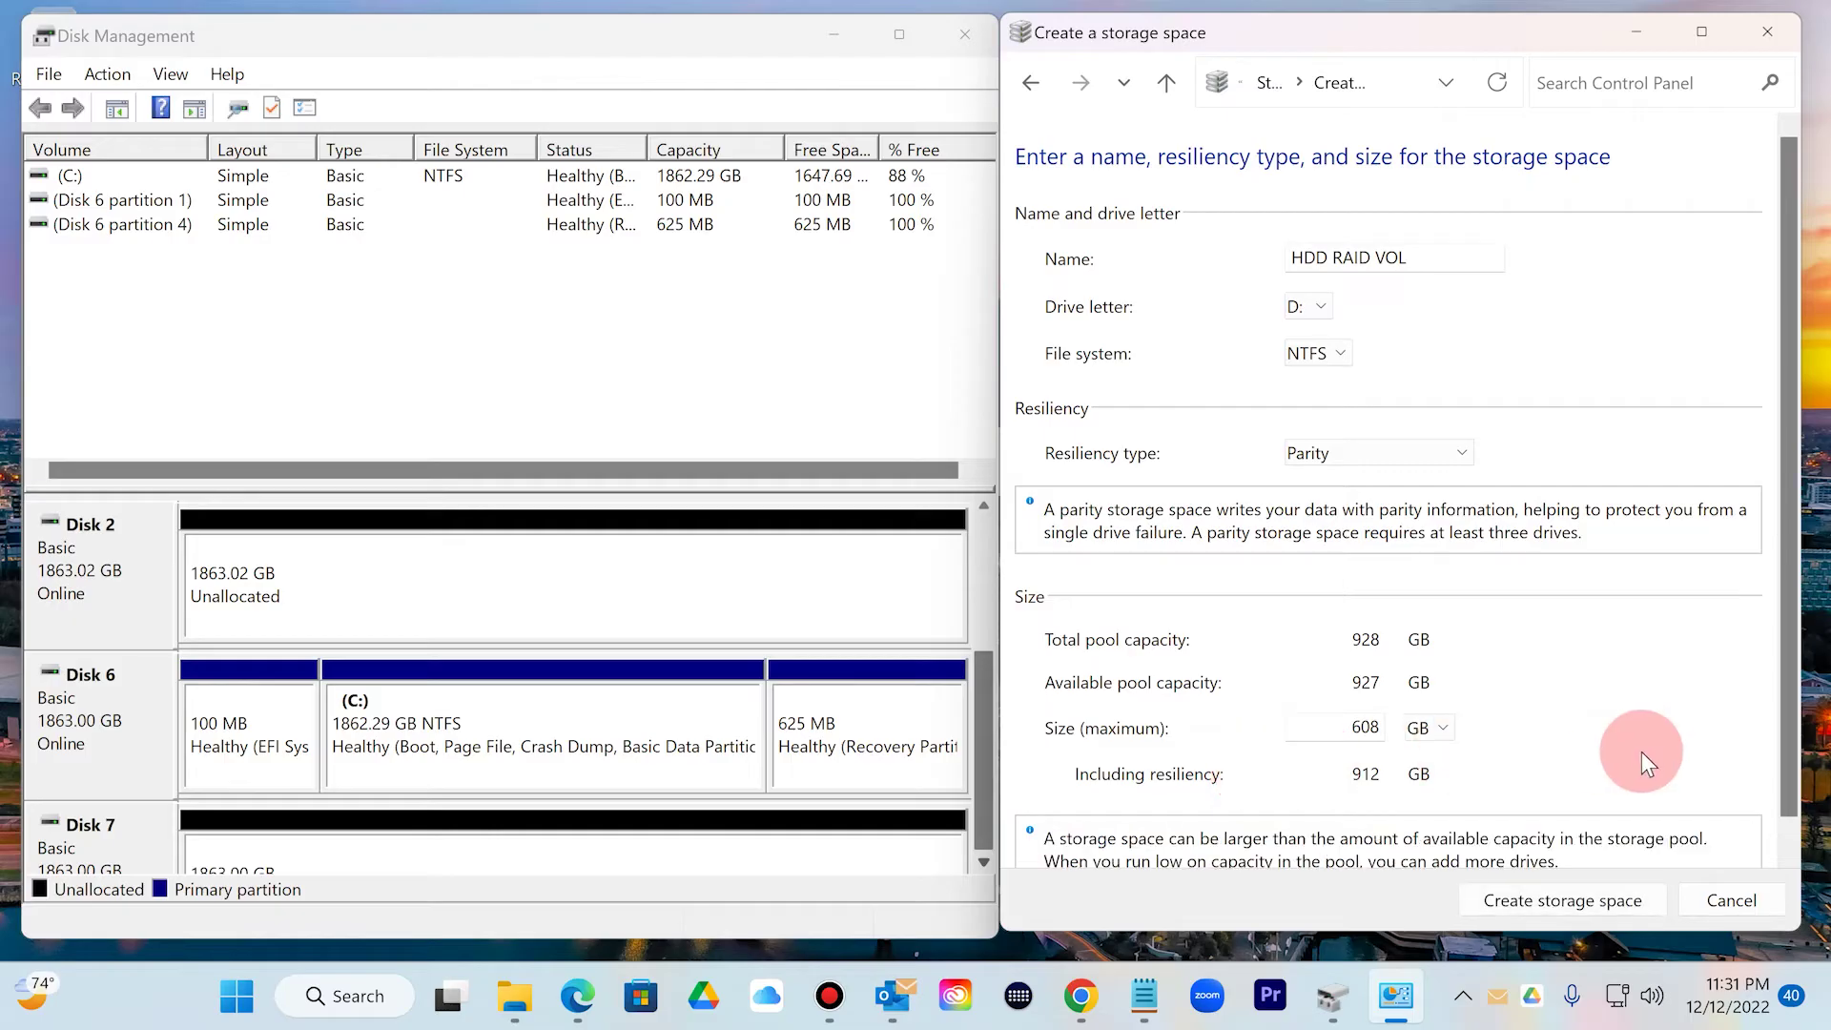
pyautogui.press('Down')
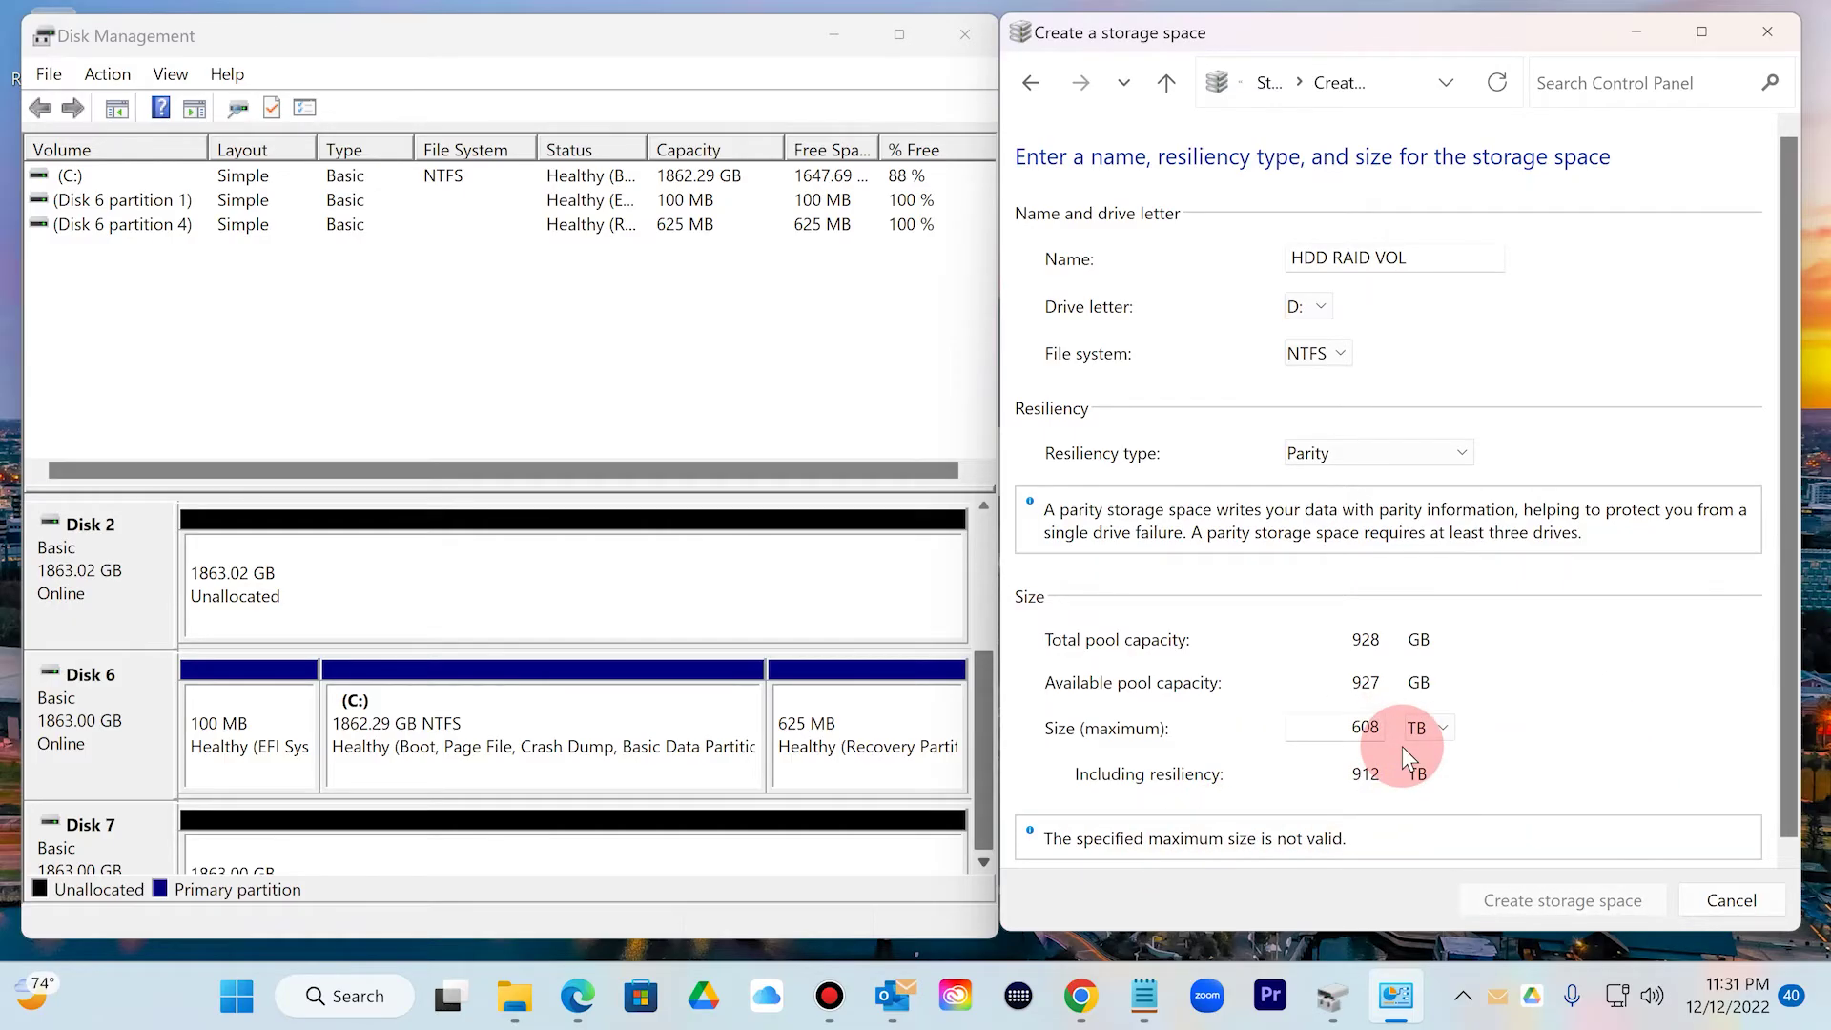
pyautogui.press('Up')
pyautogui.press('Down')
pyautogui.press('Up')
pyautogui.press('Down')
pyautogui.press('Up')
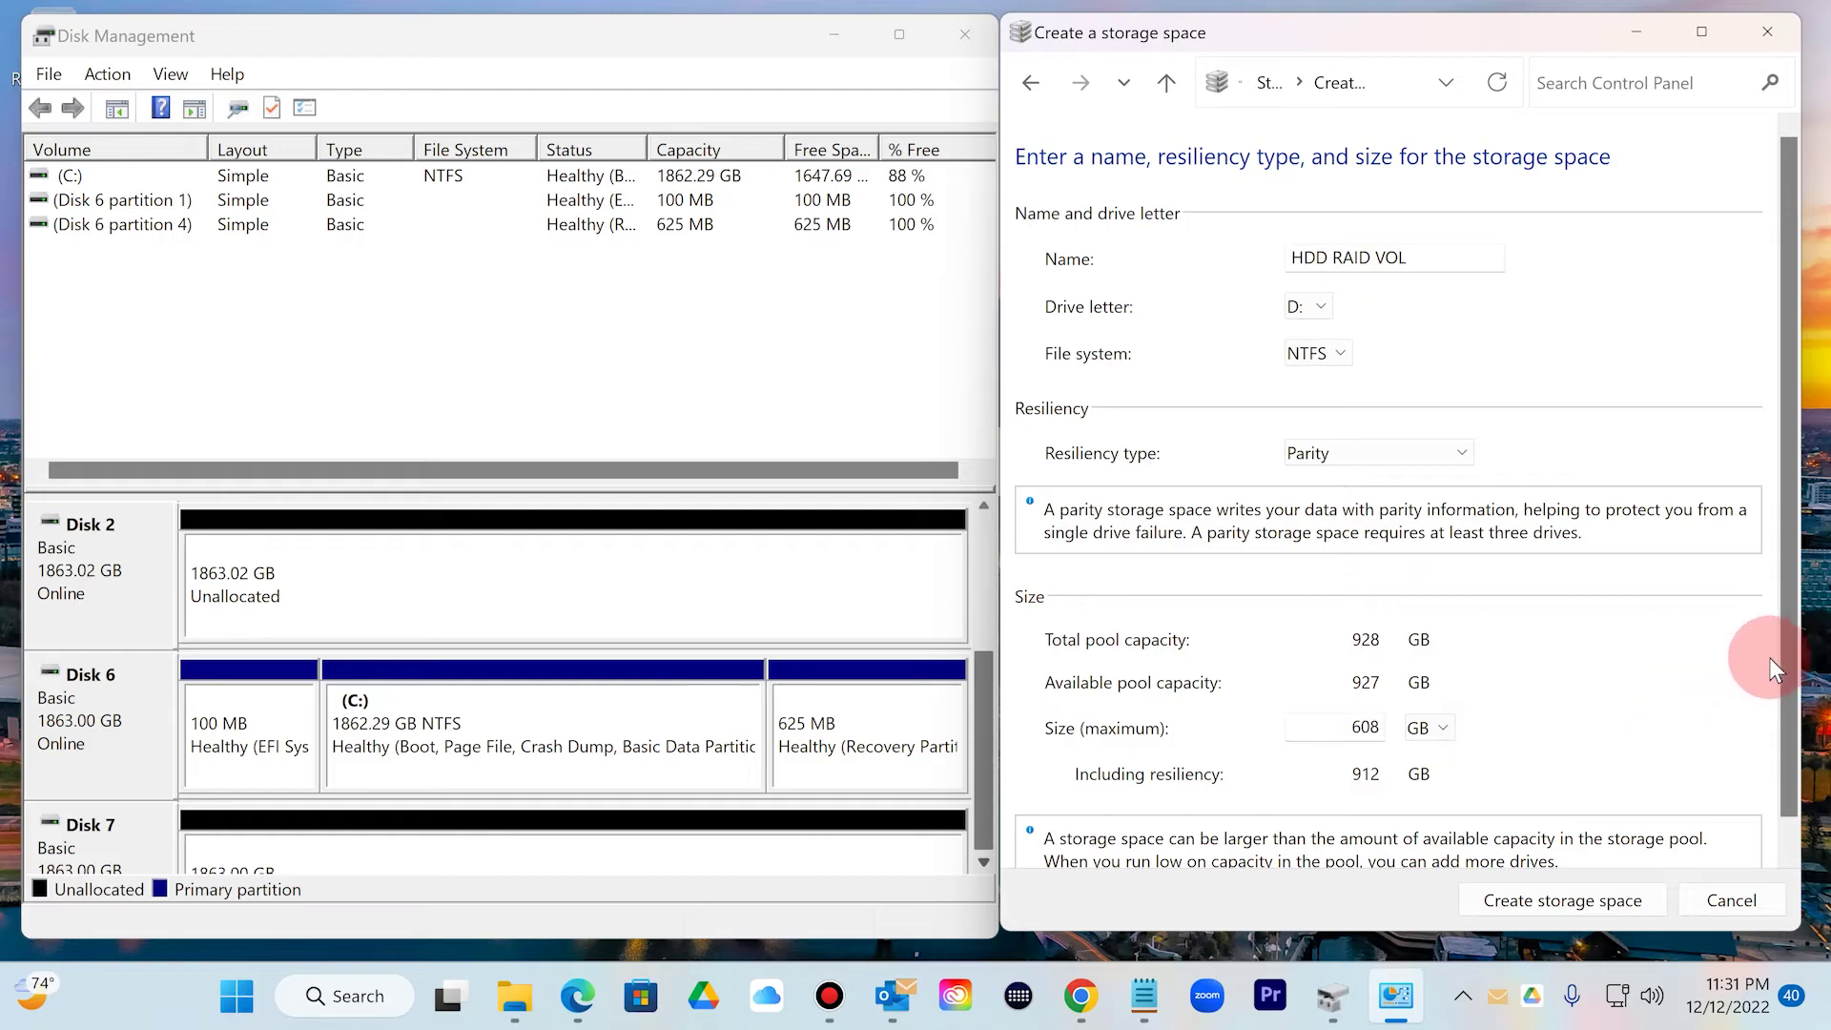
pyautogui.scroll(-1, 1791, 708)
# Create the 608 GB parity space HDD RAID VOL (D:), checking Disk Management for the new disk
pyautogui.click(1569, 906)
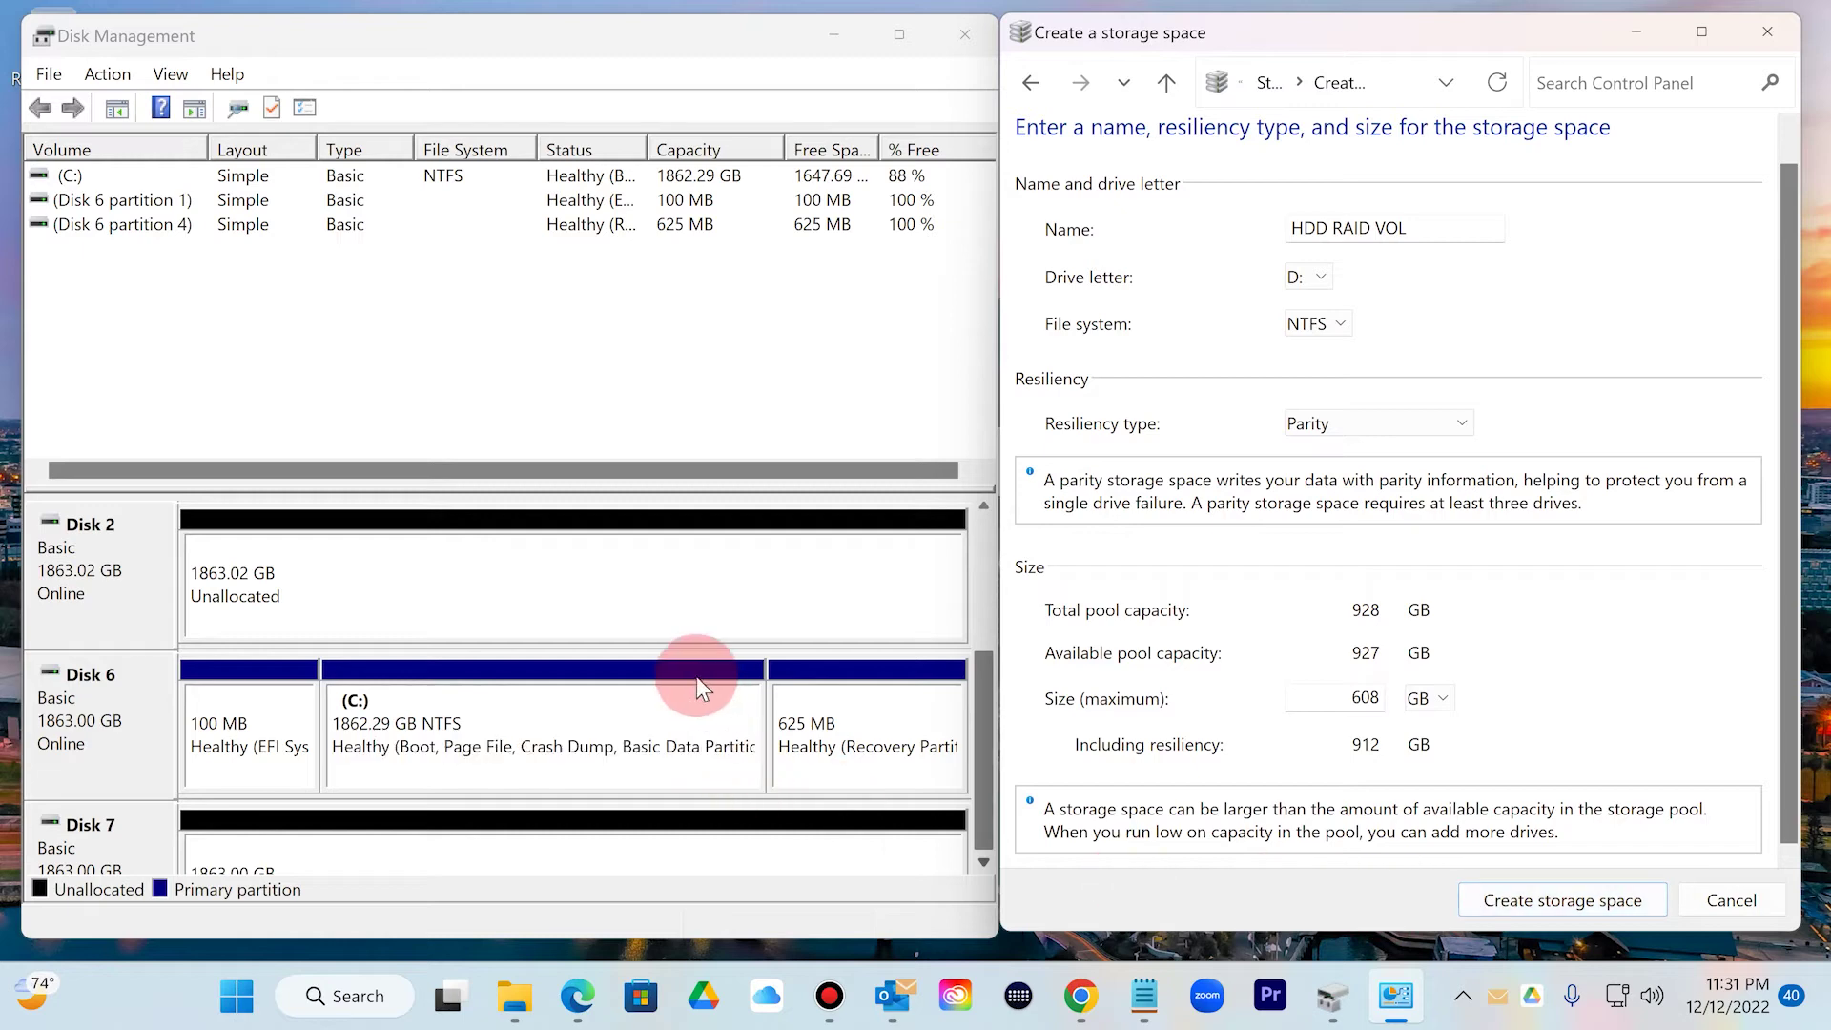
pyautogui.click(981, 668)
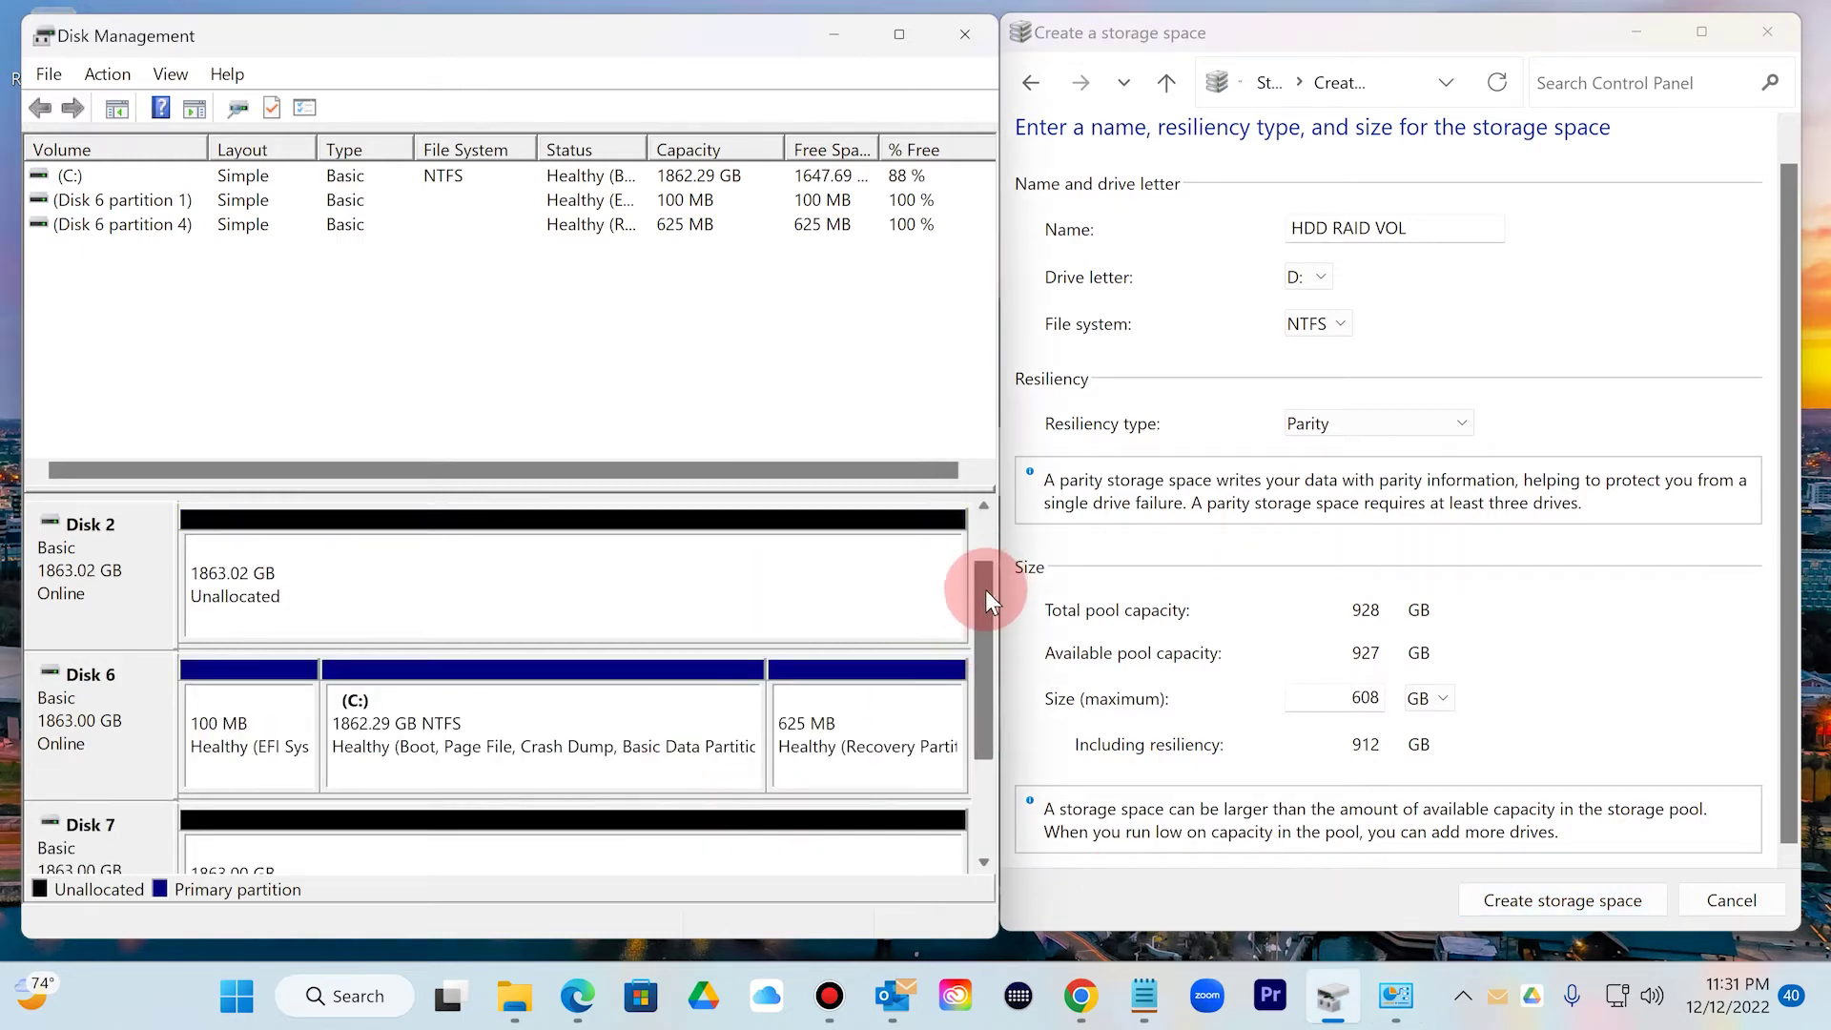
pyautogui.scroll(-1, 984, 668)
pyautogui.moveTo(982, 657); pyautogui.dragTo(971, 736)
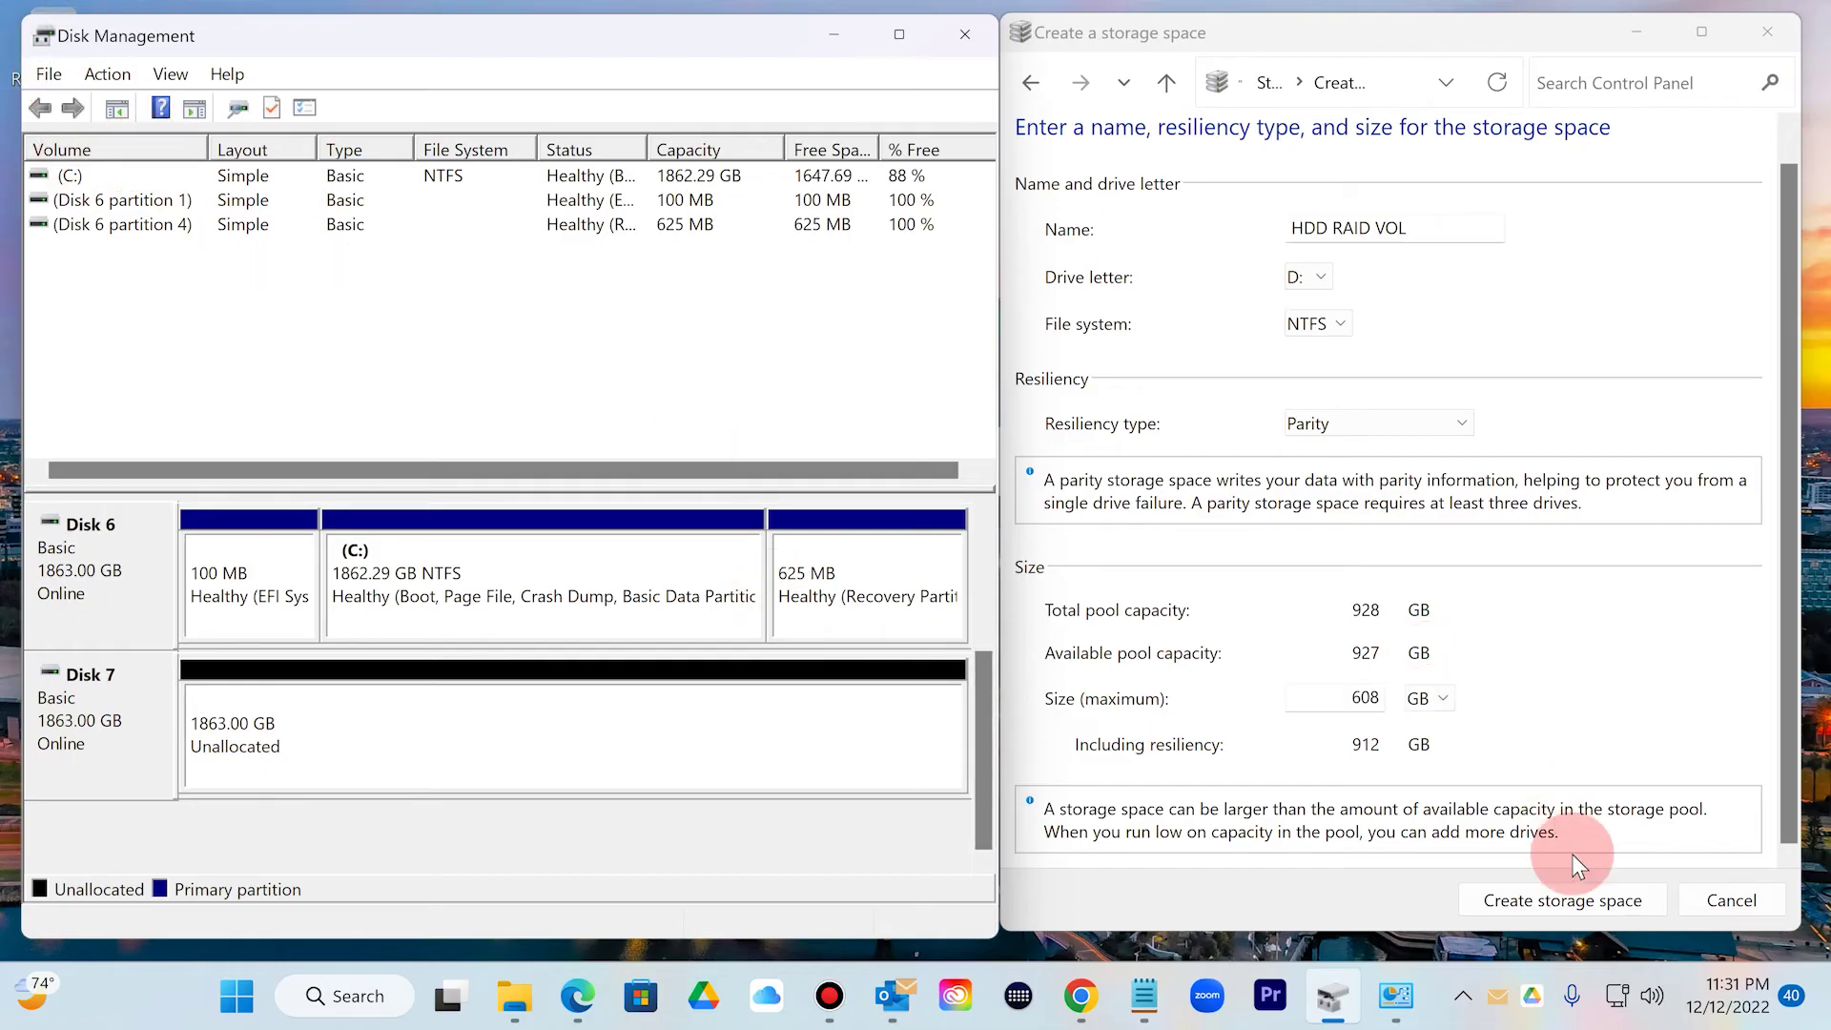
pyautogui.click(1573, 905)
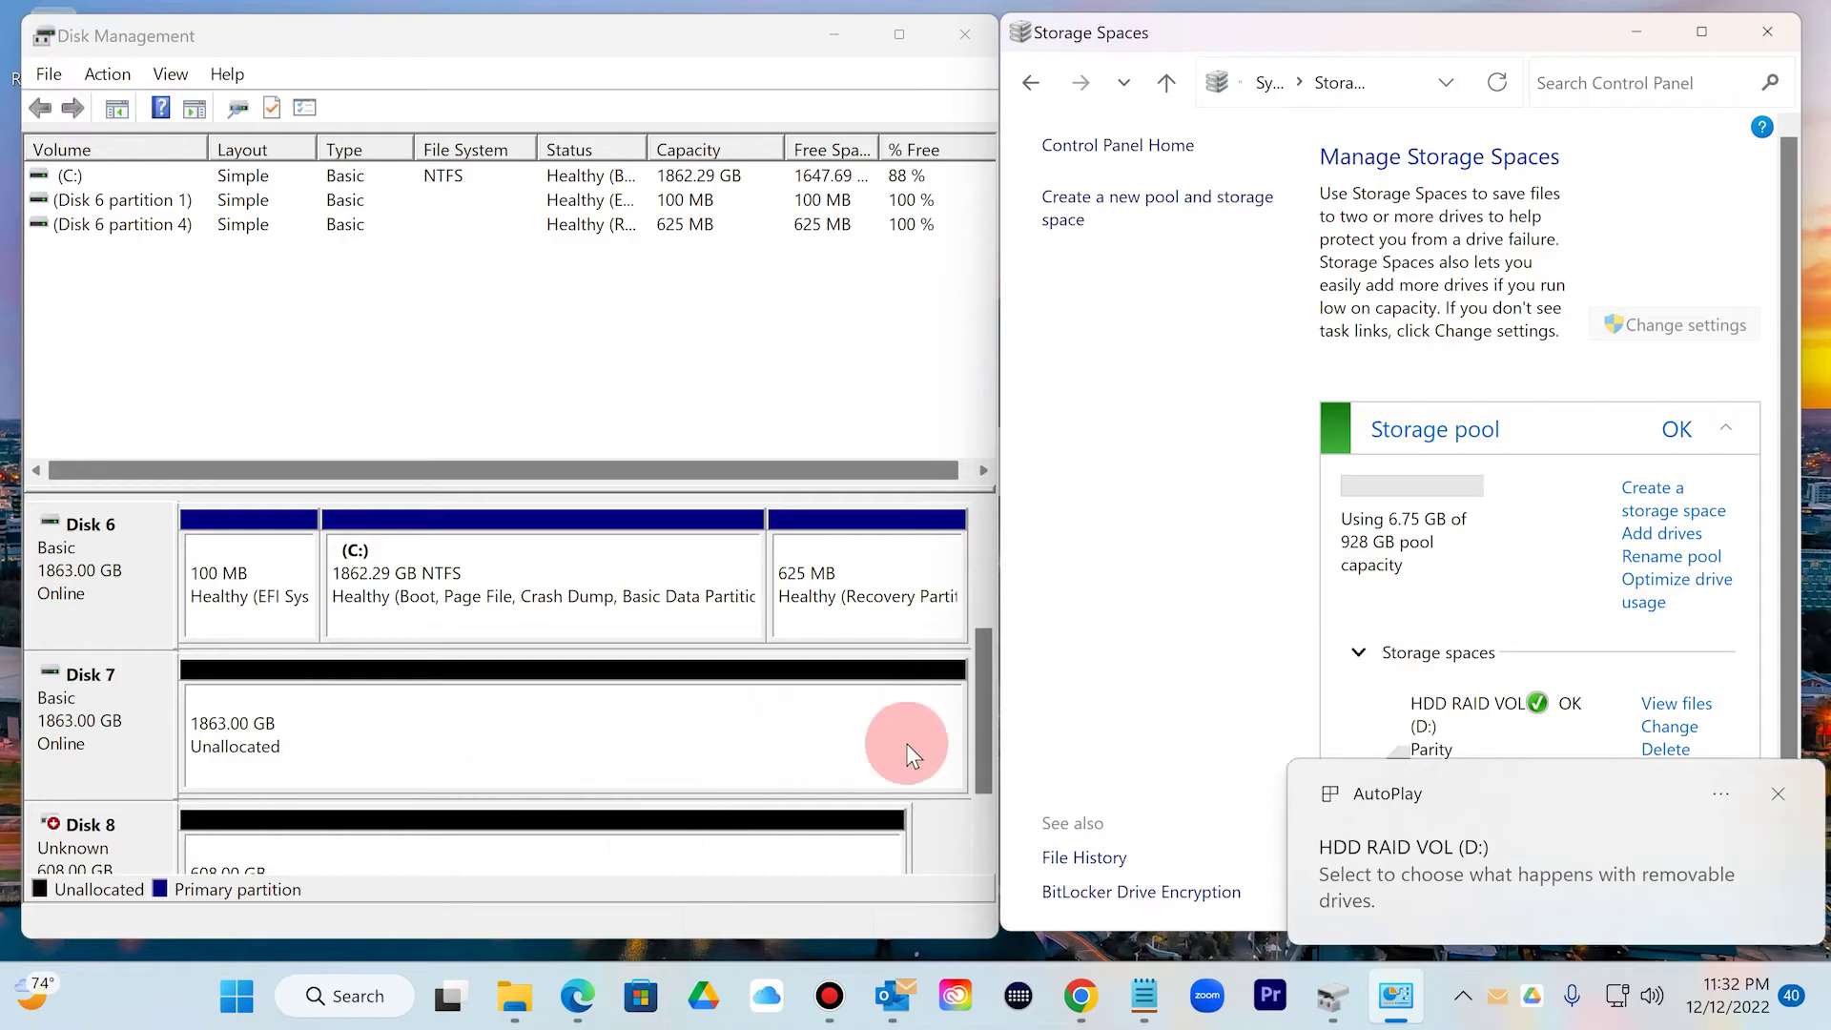
pyautogui.click(982, 720)
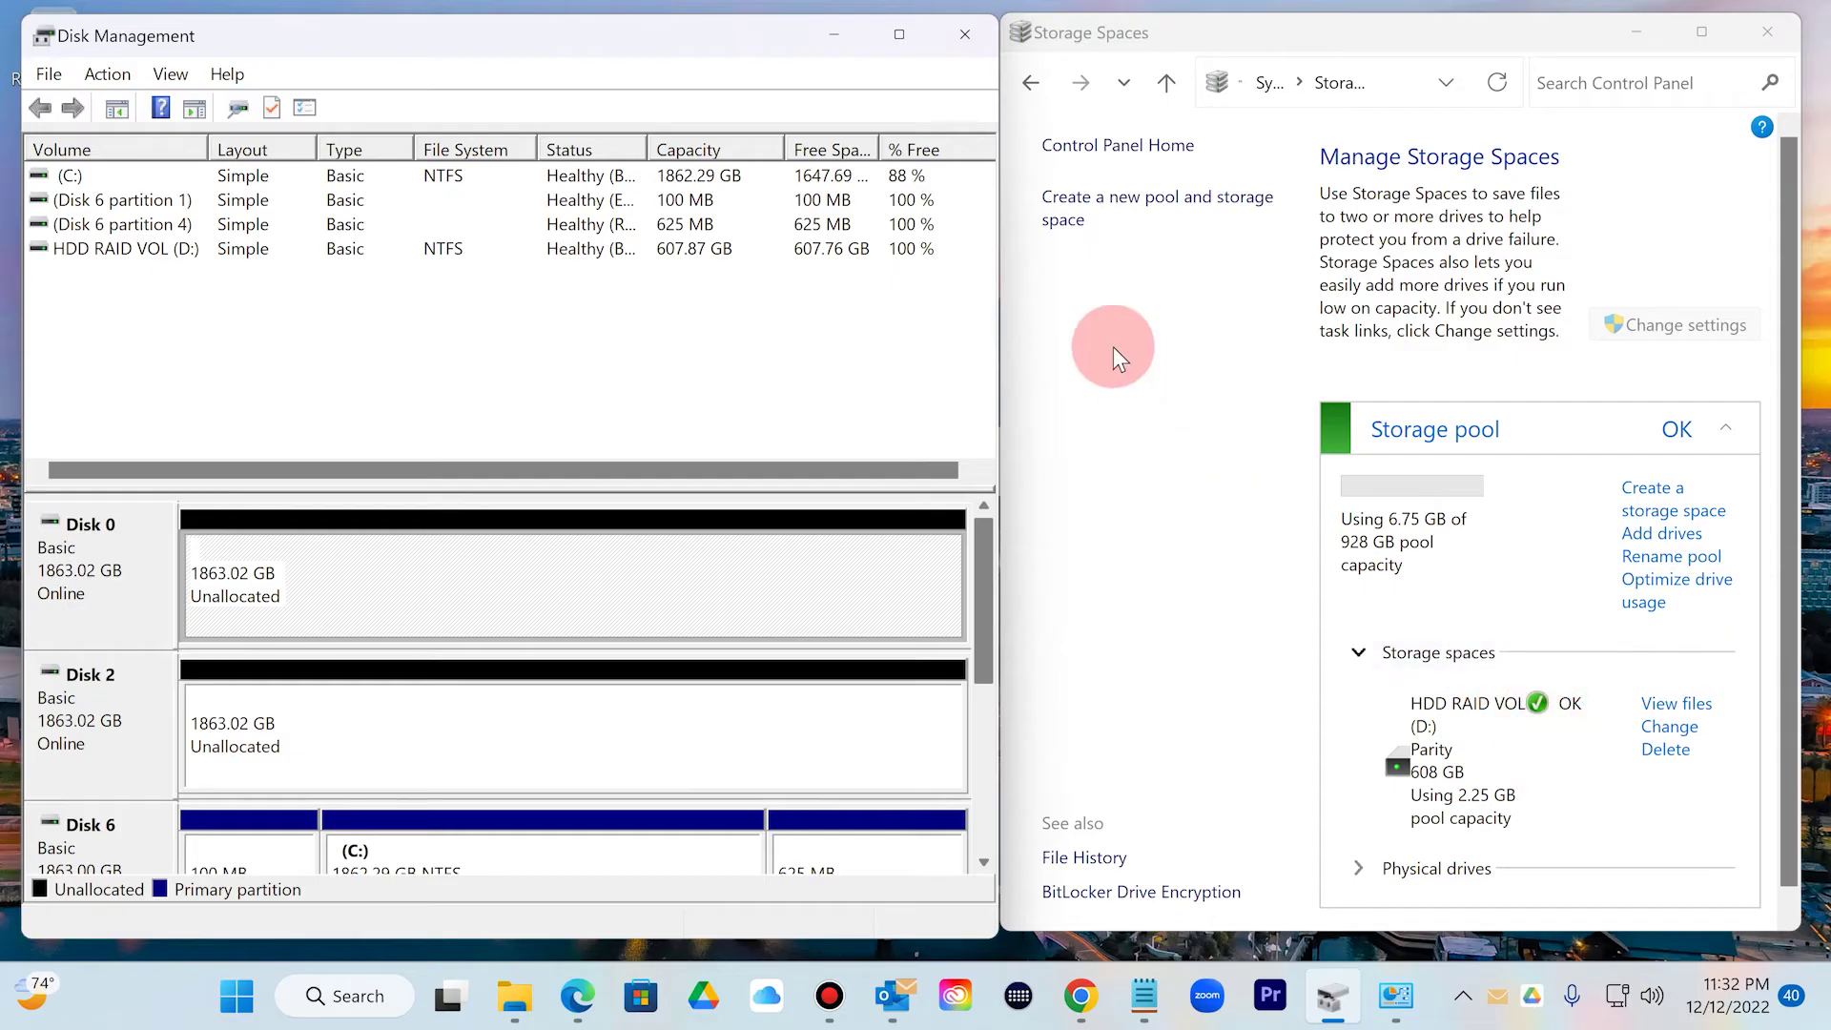
pyautogui.click(1122, 205)
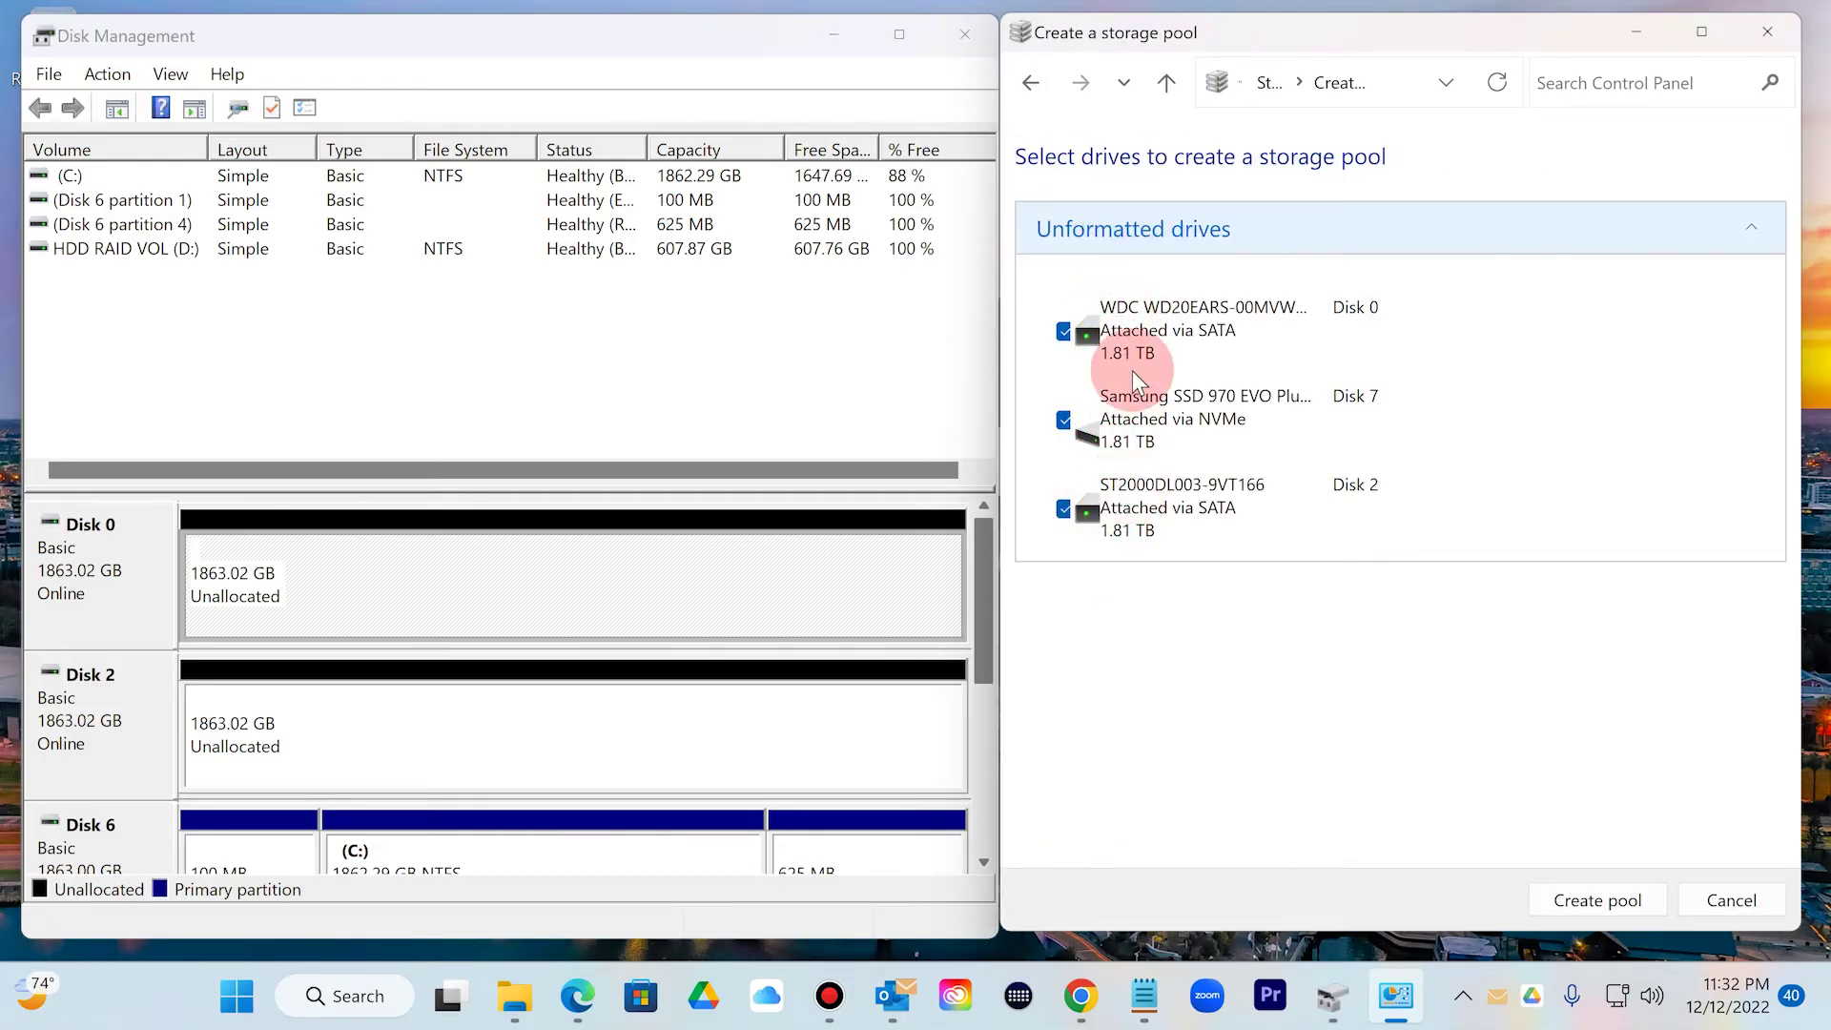
pyautogui.click(1030, 82)
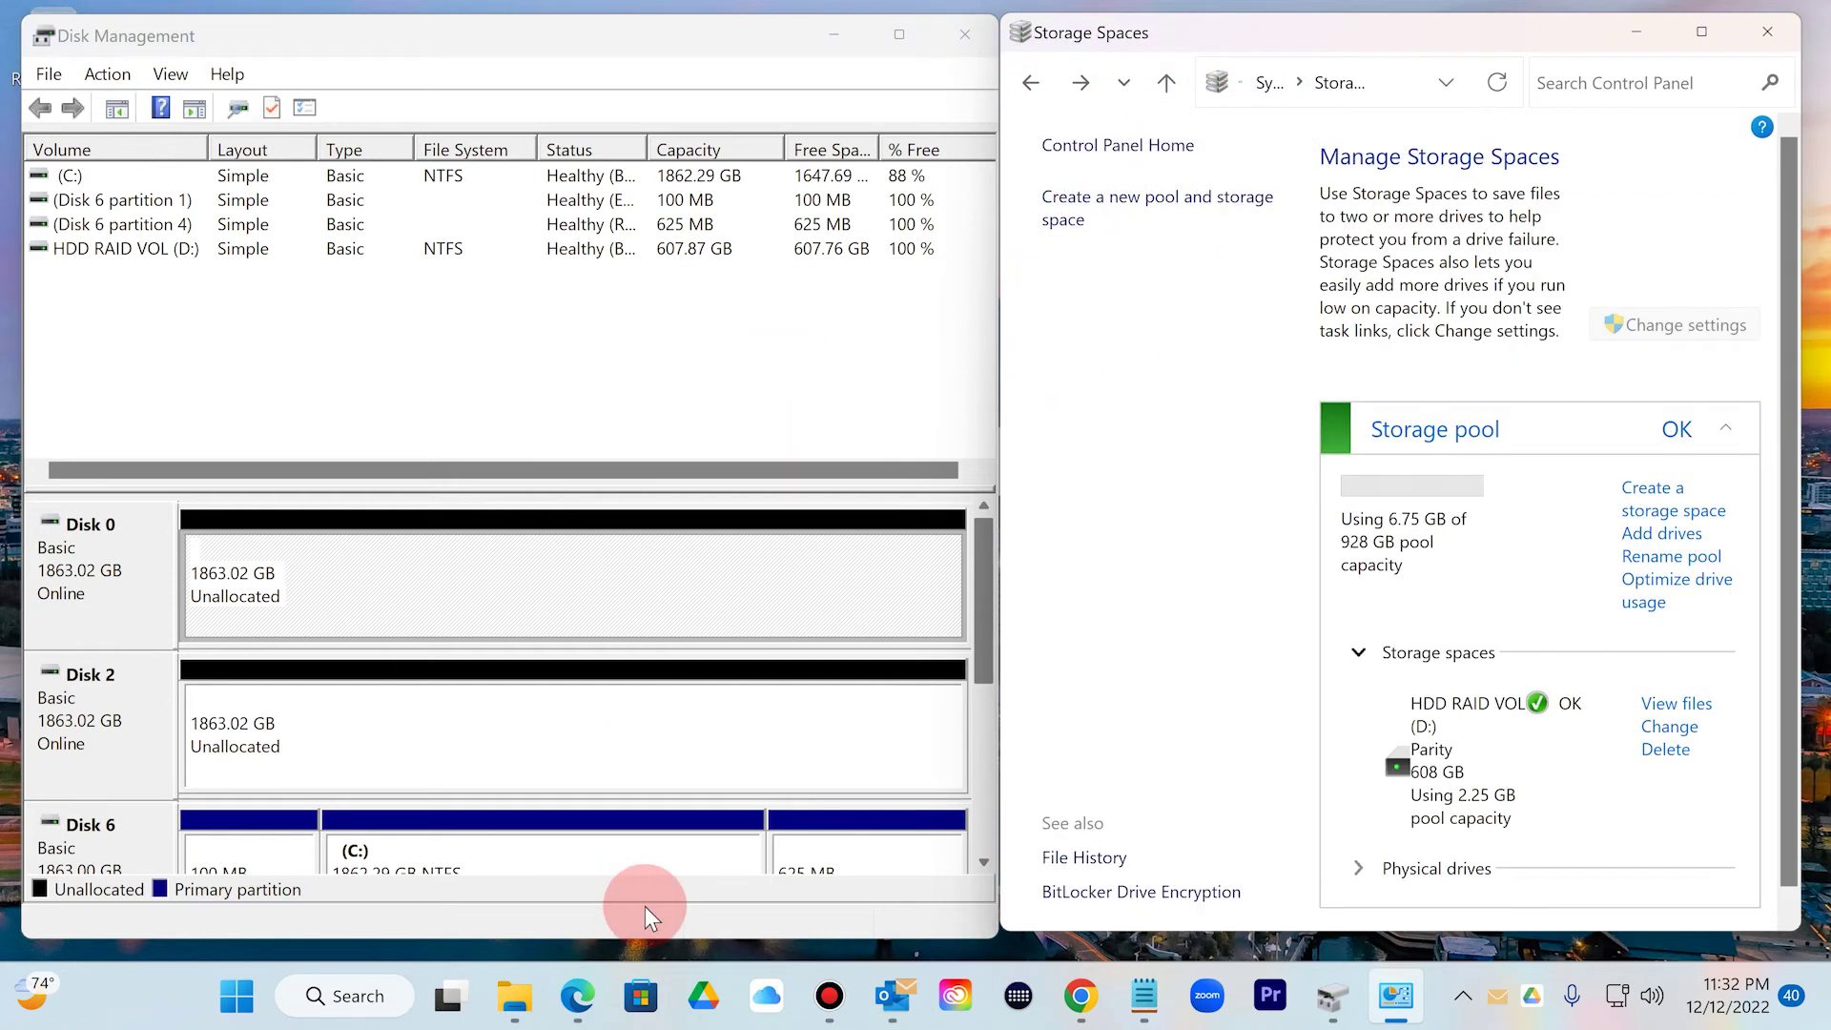
# Open This PC in File Explorer and move the window beside Disk Management
pyautogui.press('super')
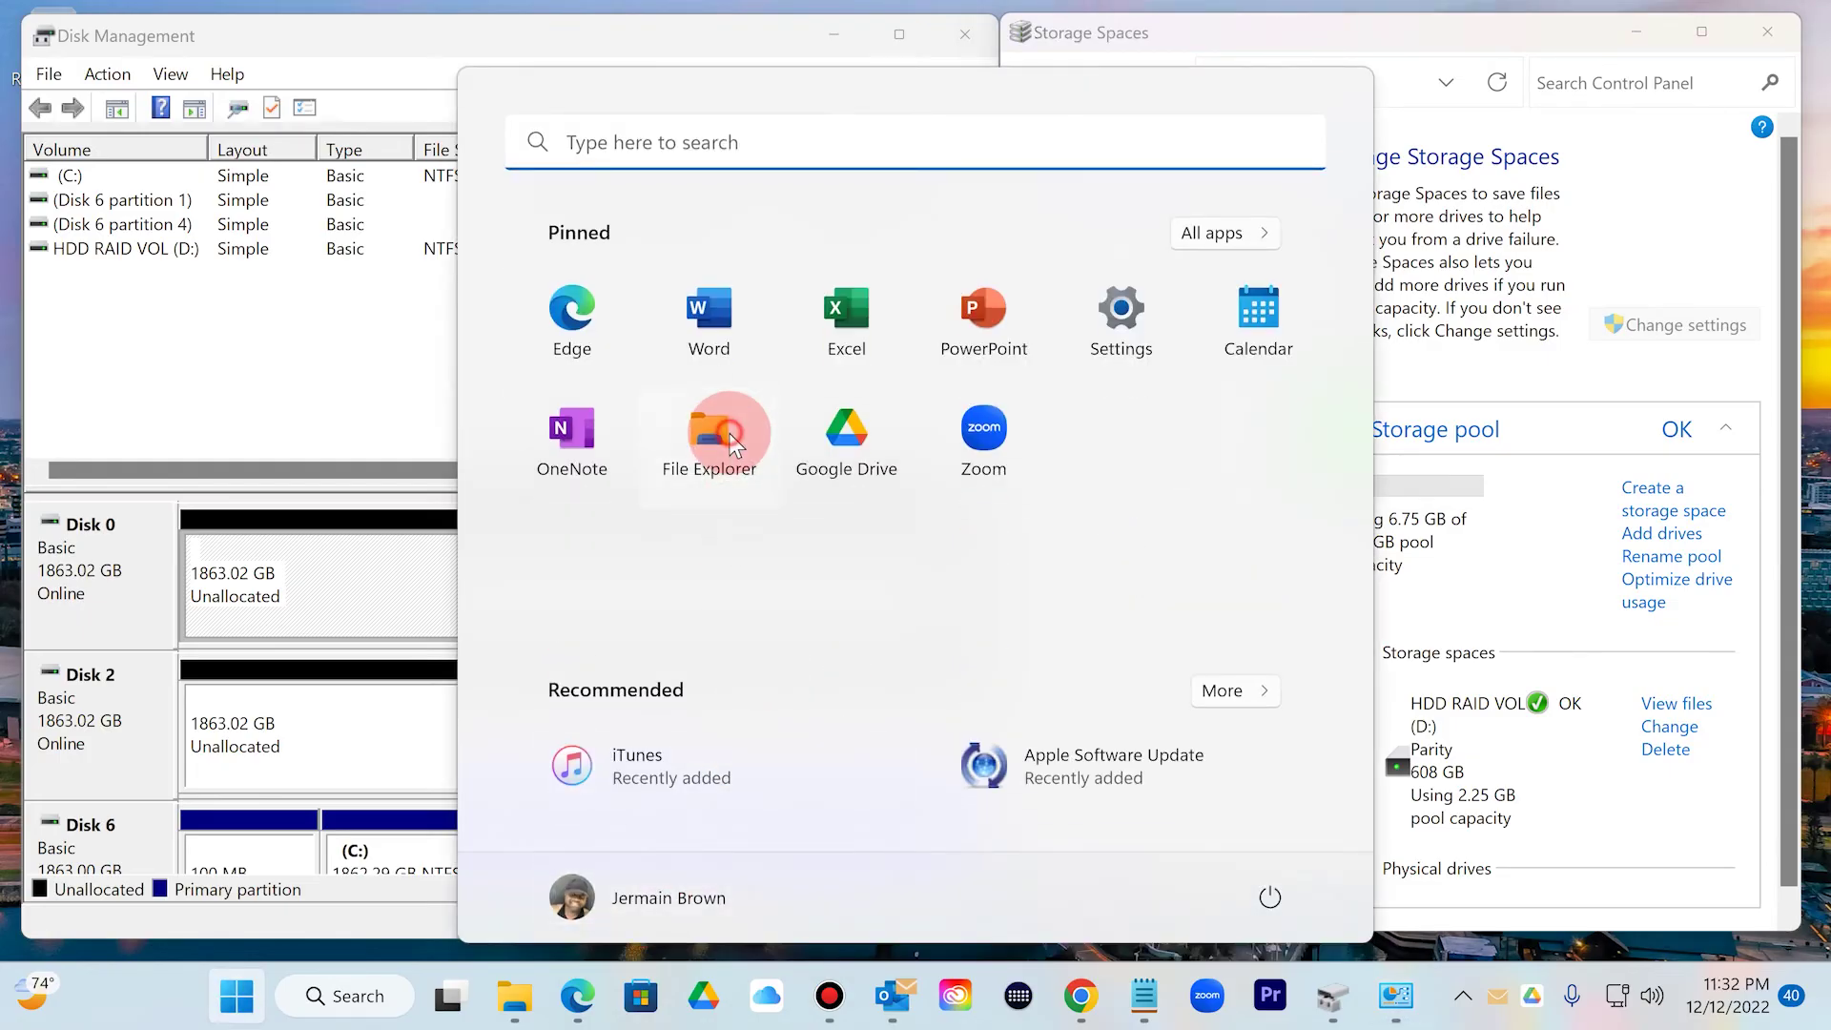
pyautogui.click(736, 437)
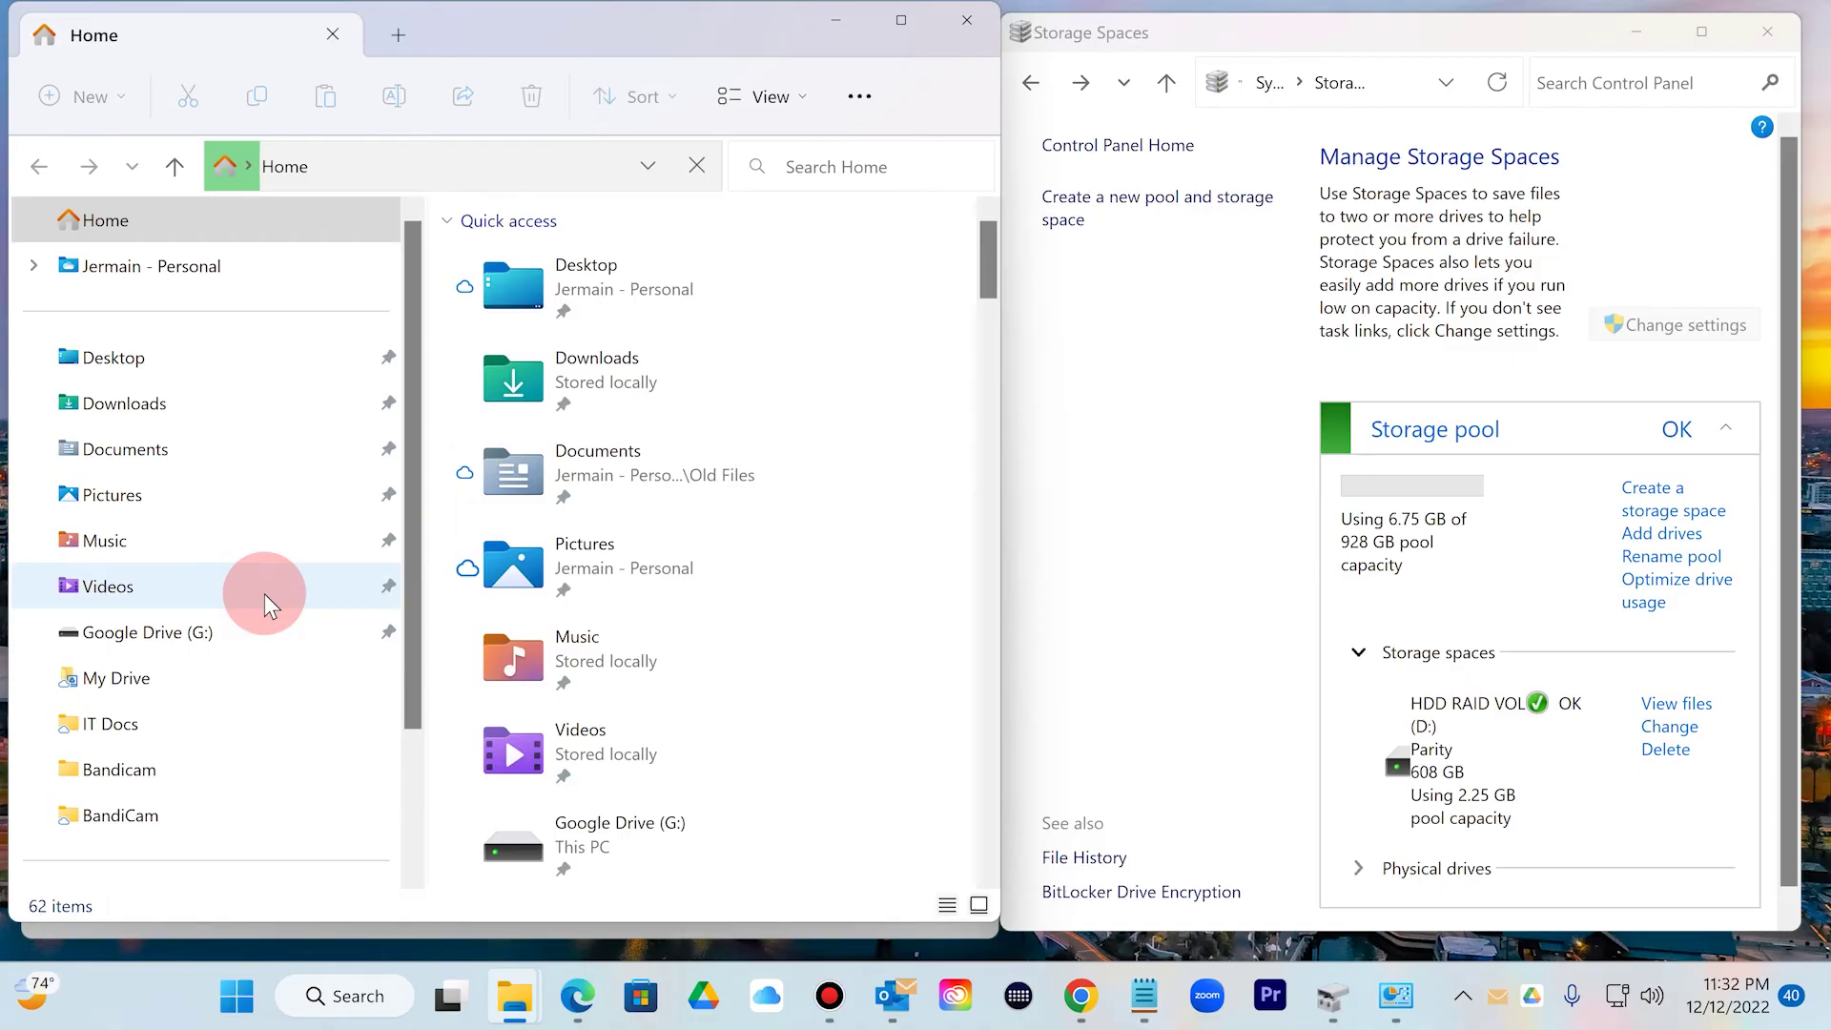
pyautogui.scroll(-2, 266, 593)
pyautogui.click(225, 769)
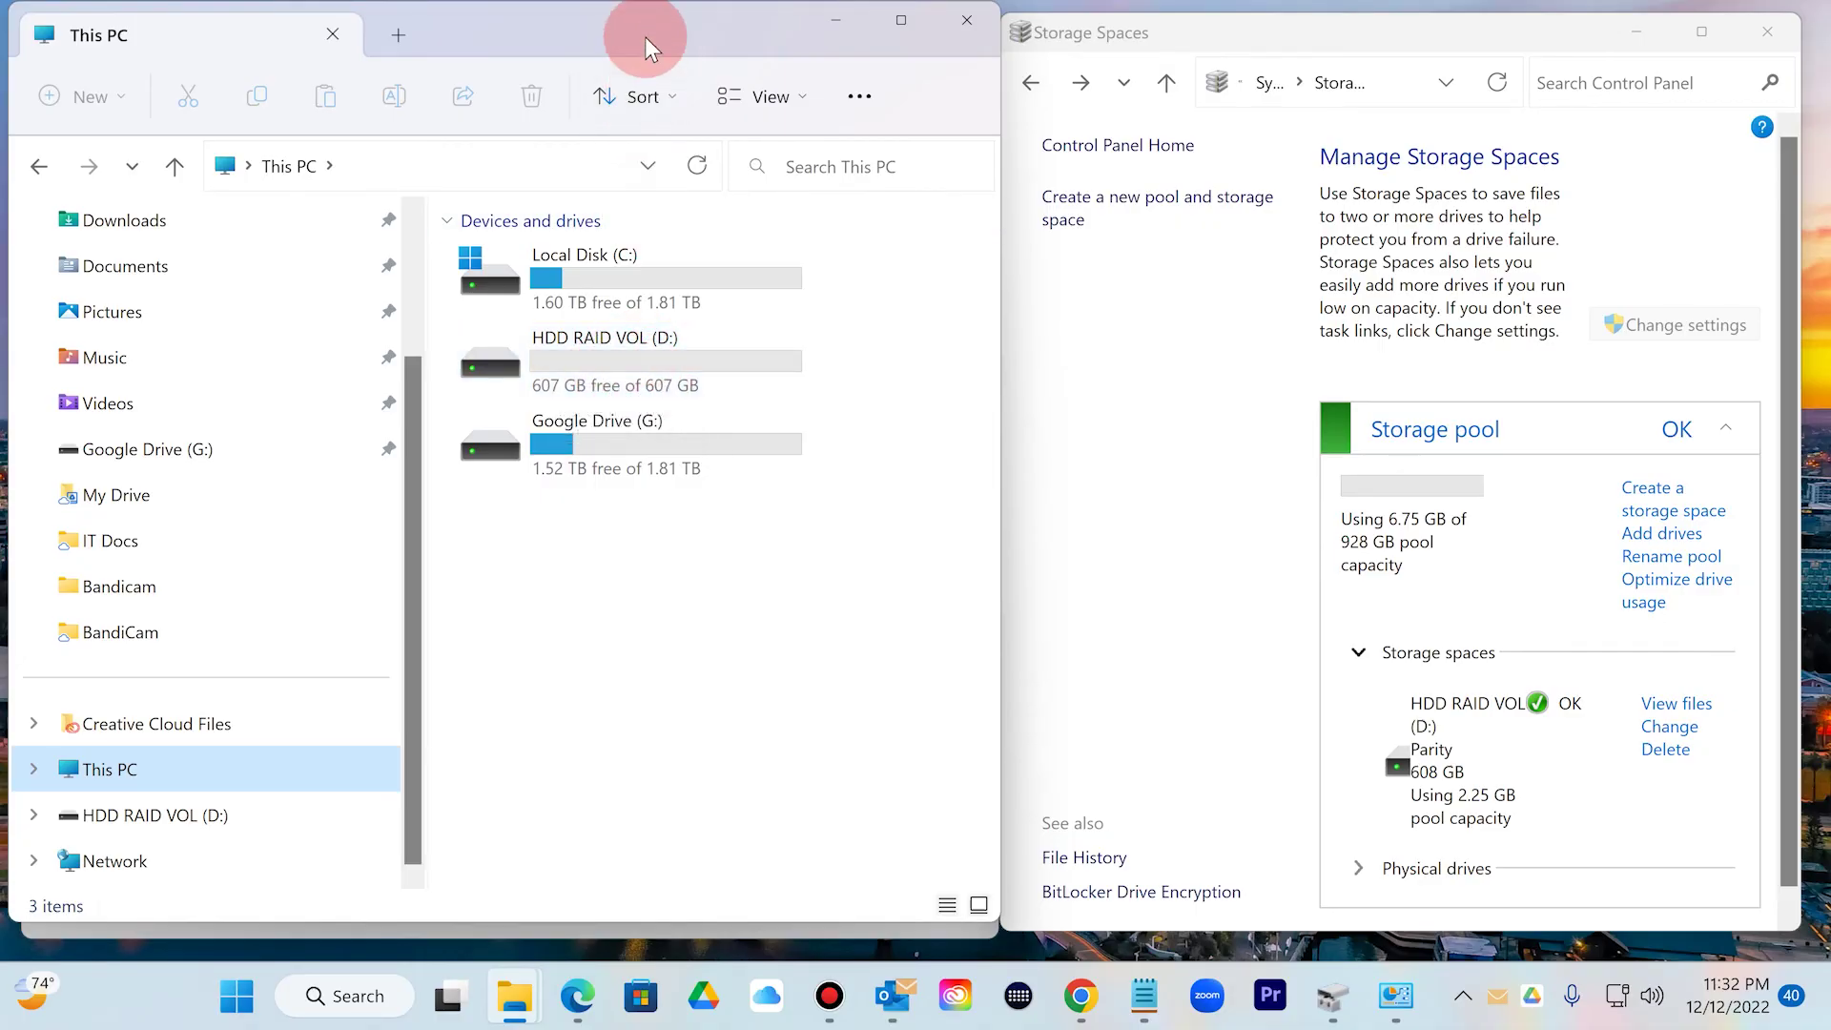
pyautogui.moveTo(644, 36); pyautogui.dragTo(1164, 61)
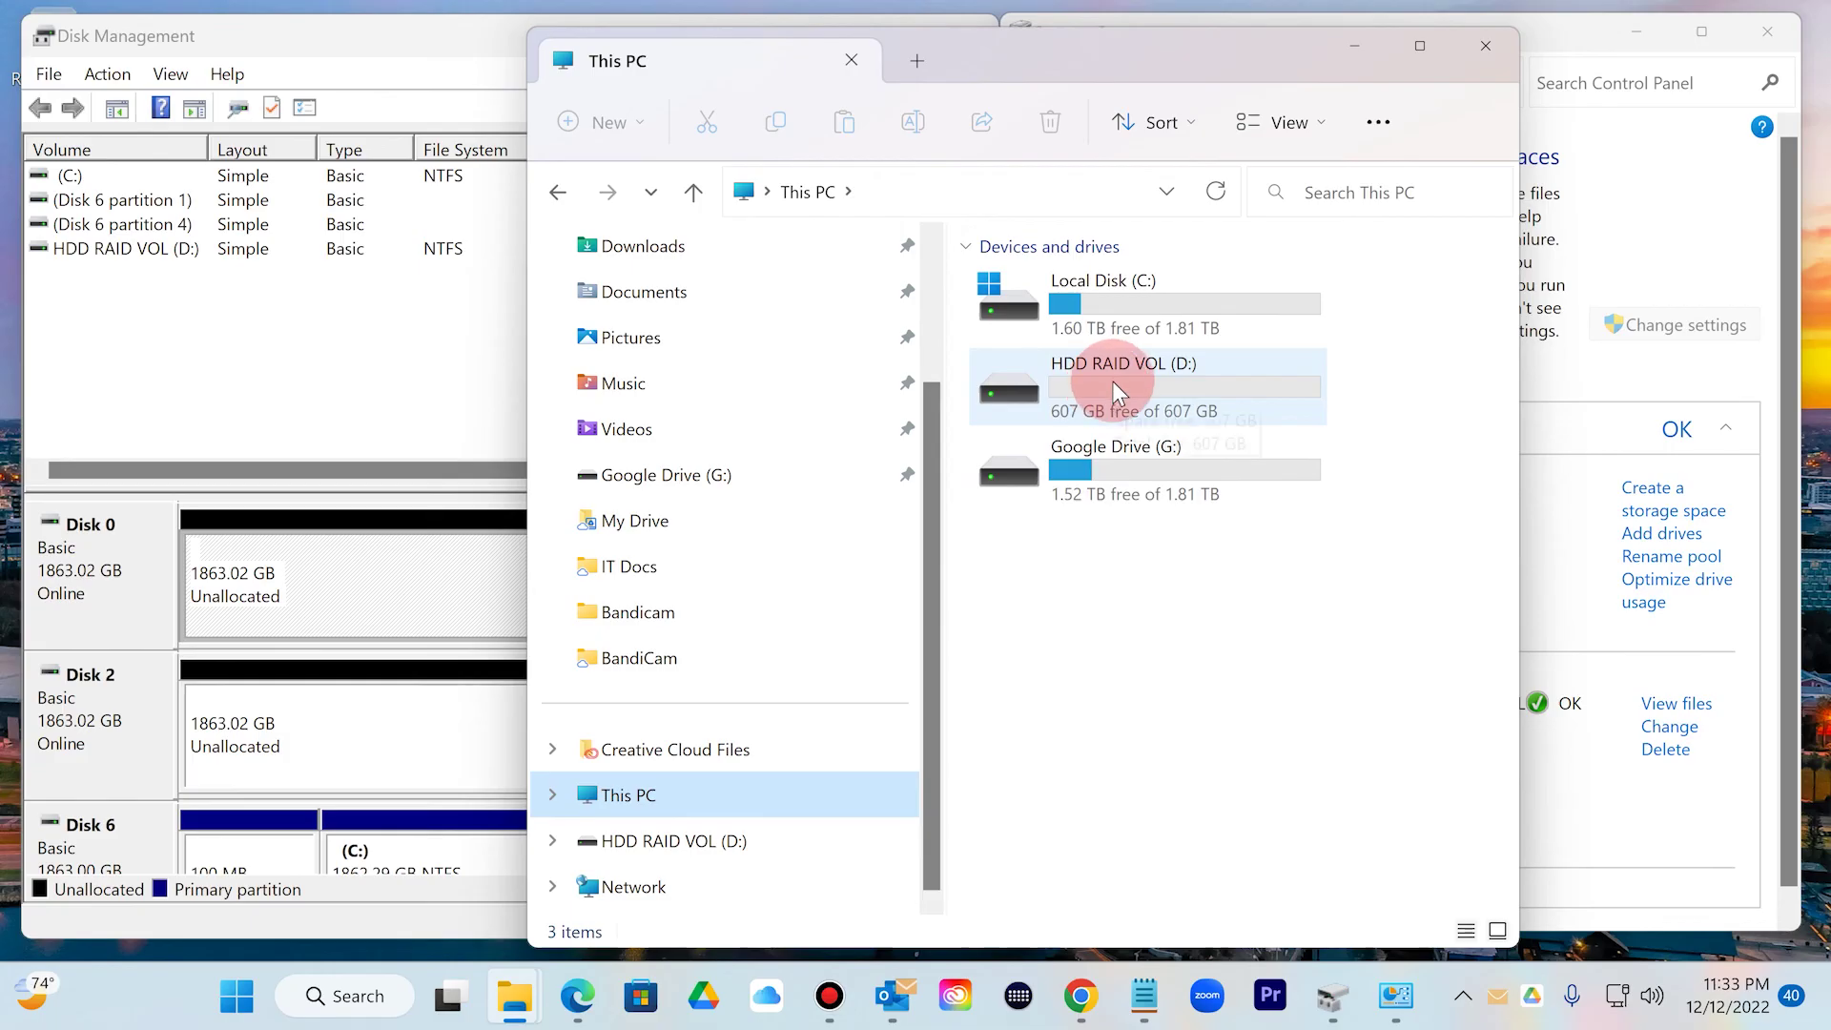
# Open HDD RAID VOL (D:) to confirm it is empty, then return to This PC
pyautogui.moveTo(1124, 387)
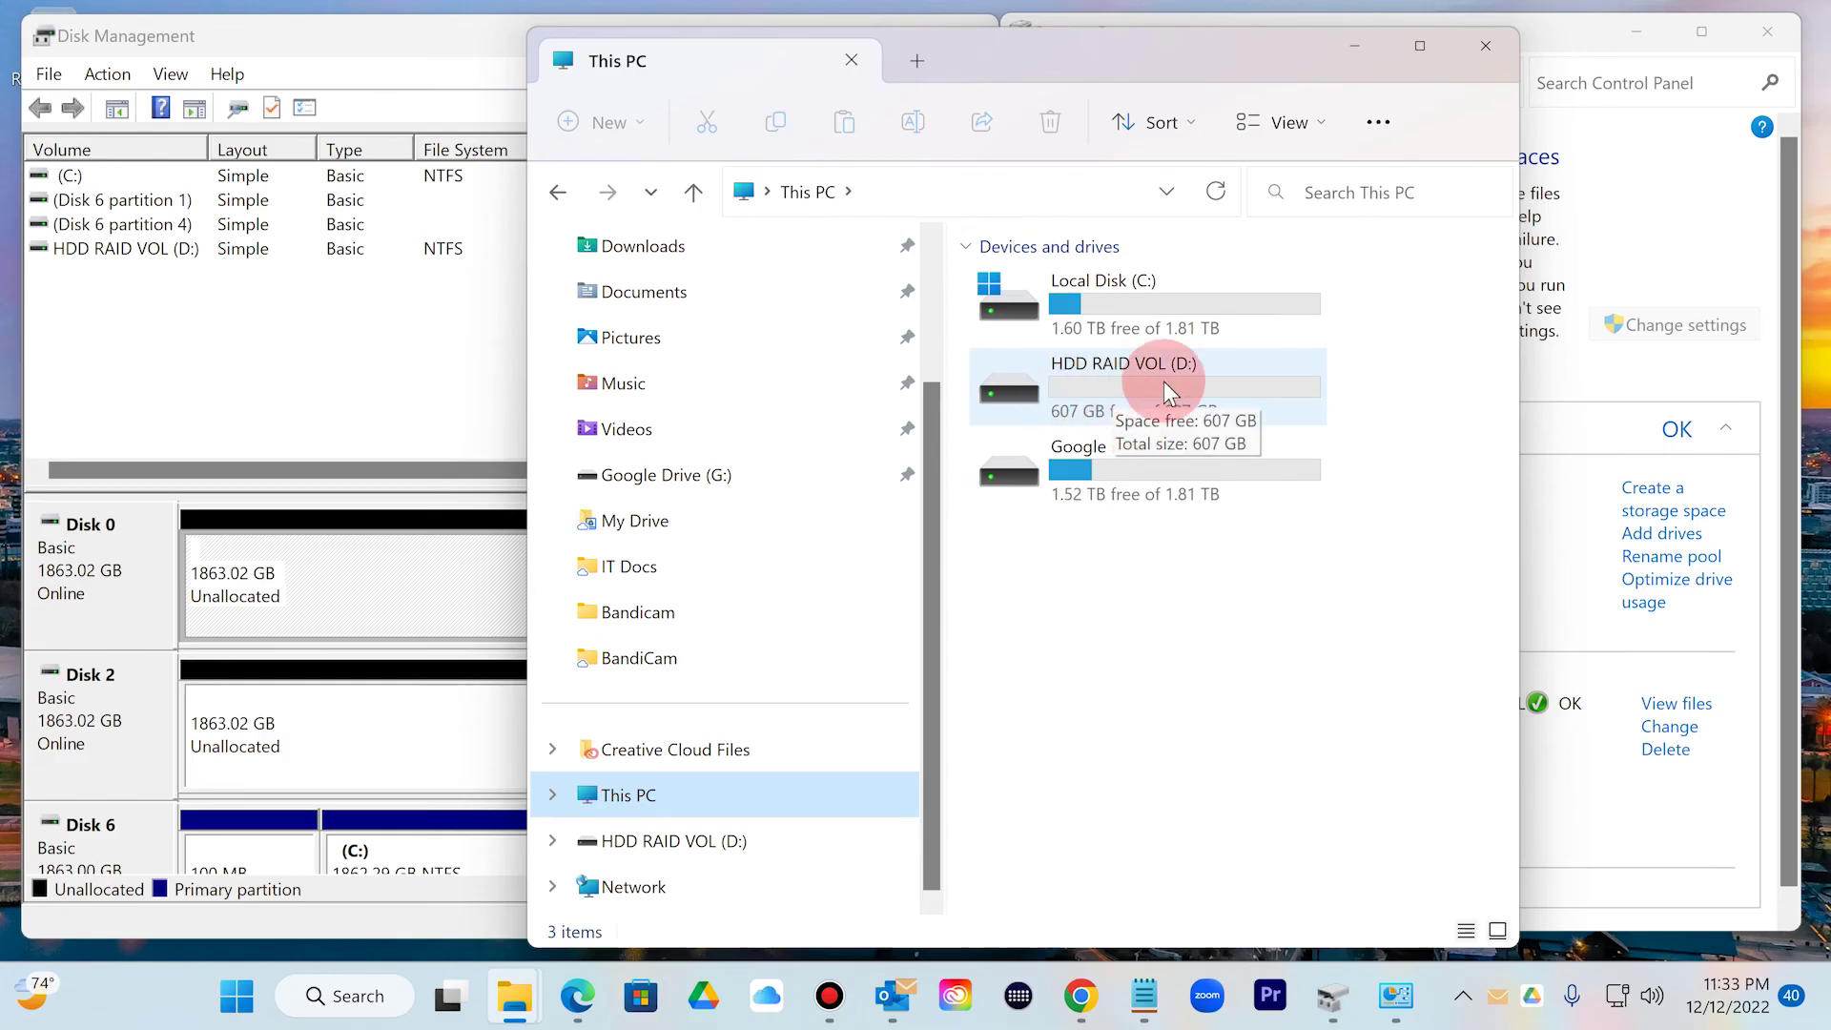
pyautogui.doubleClick(1163, 381)
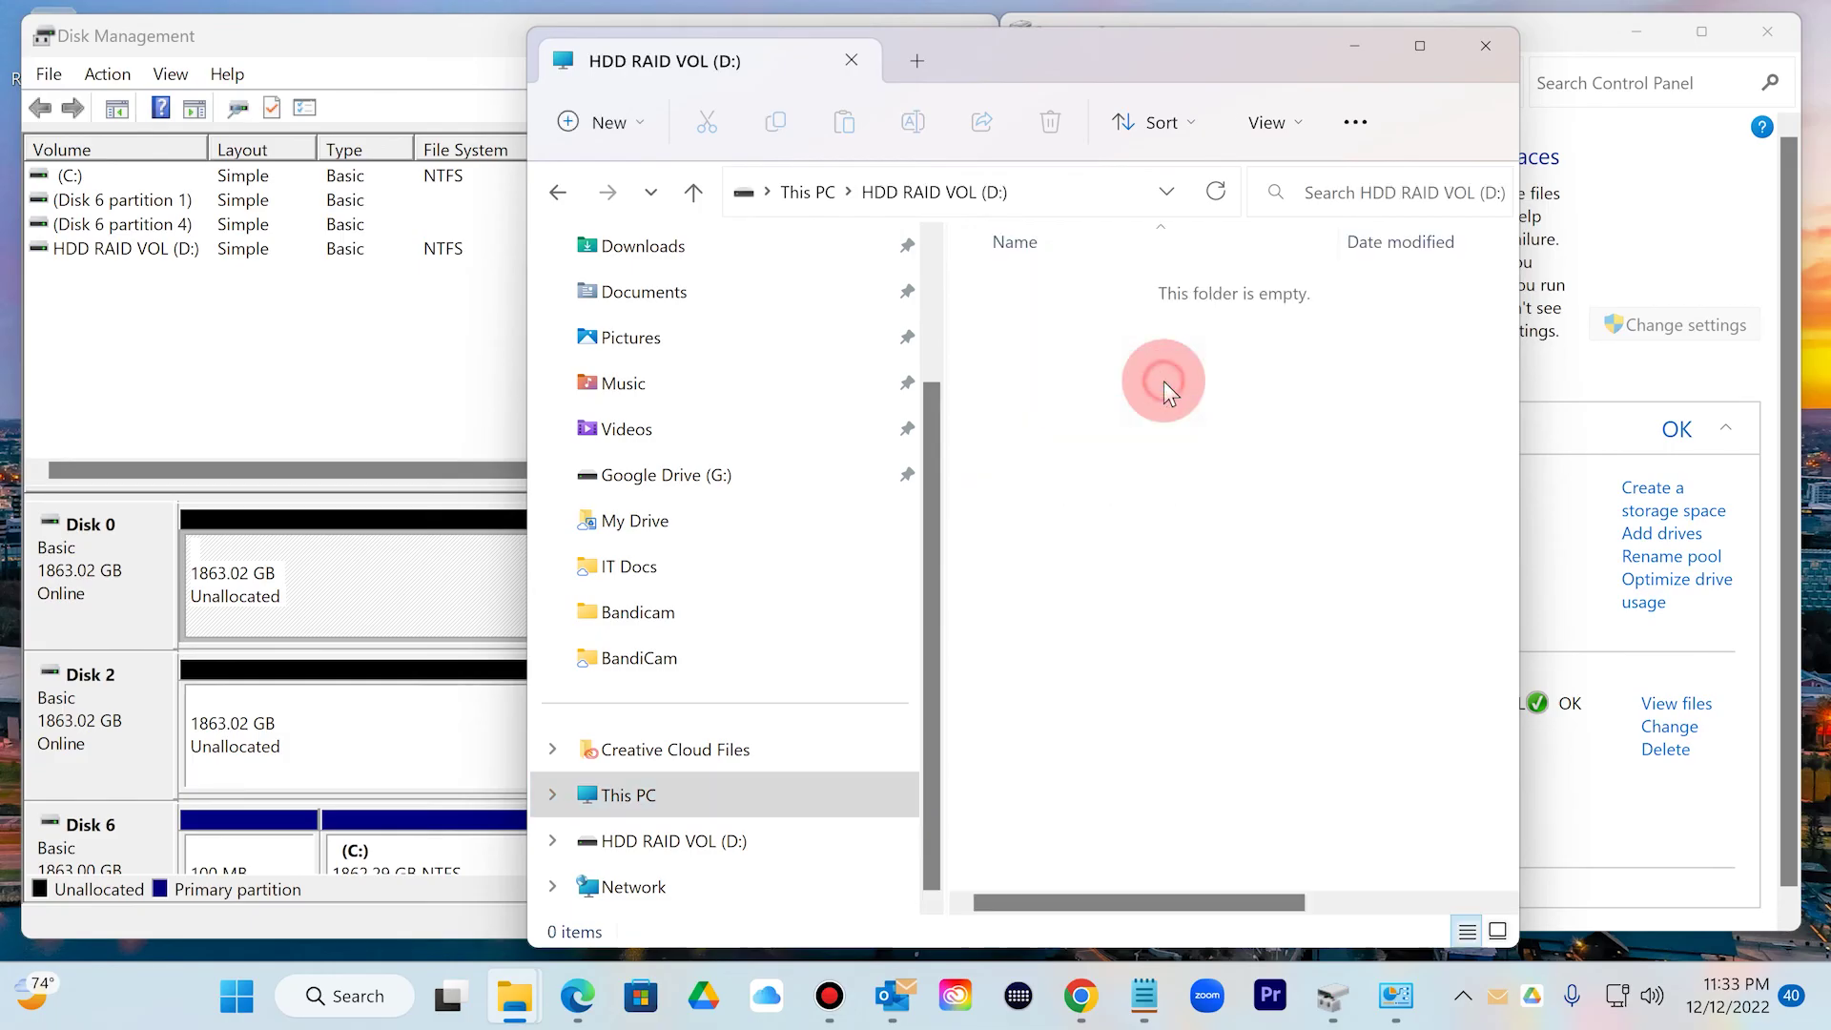
pyautogui.click(558, 192)
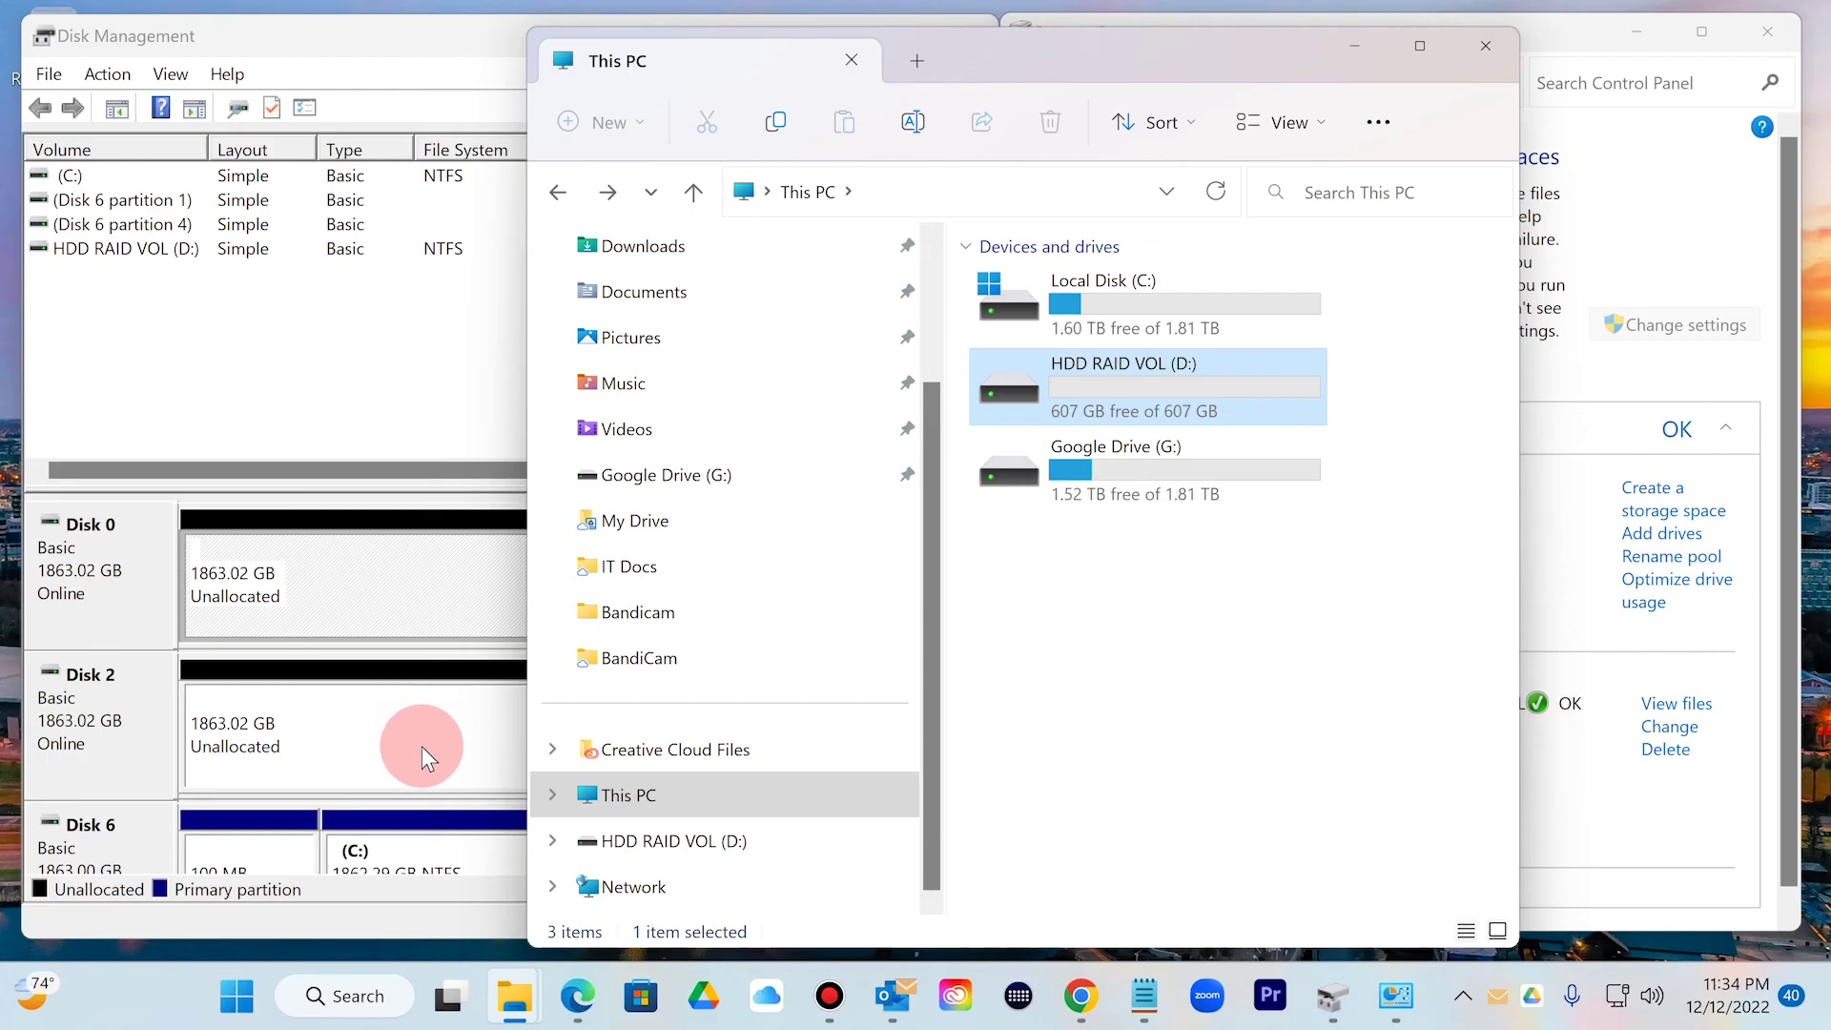
pyautogui.click(415, 345)
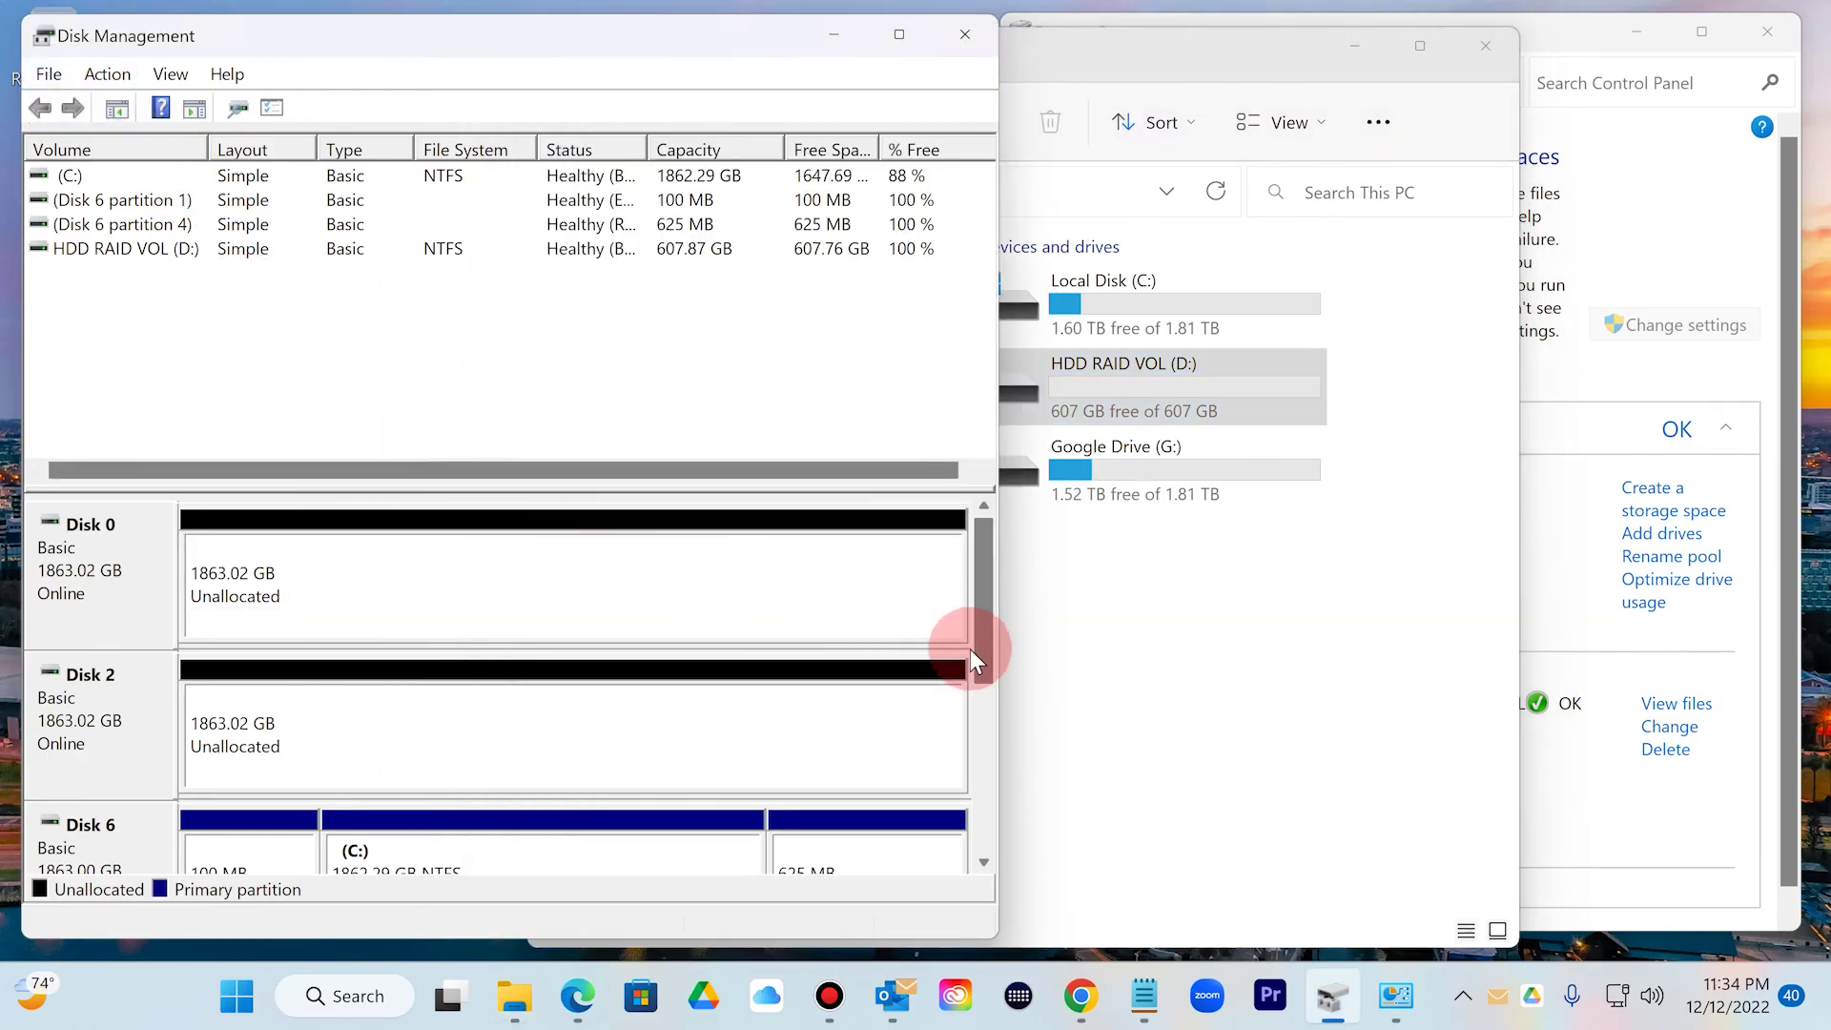
# Scroll Disk Management down to Disk 8's 607.87 GB NTFS partition and narrow the window
pyautogui.moveTo(971, 650); pyautogui.dragTo(957, 807)
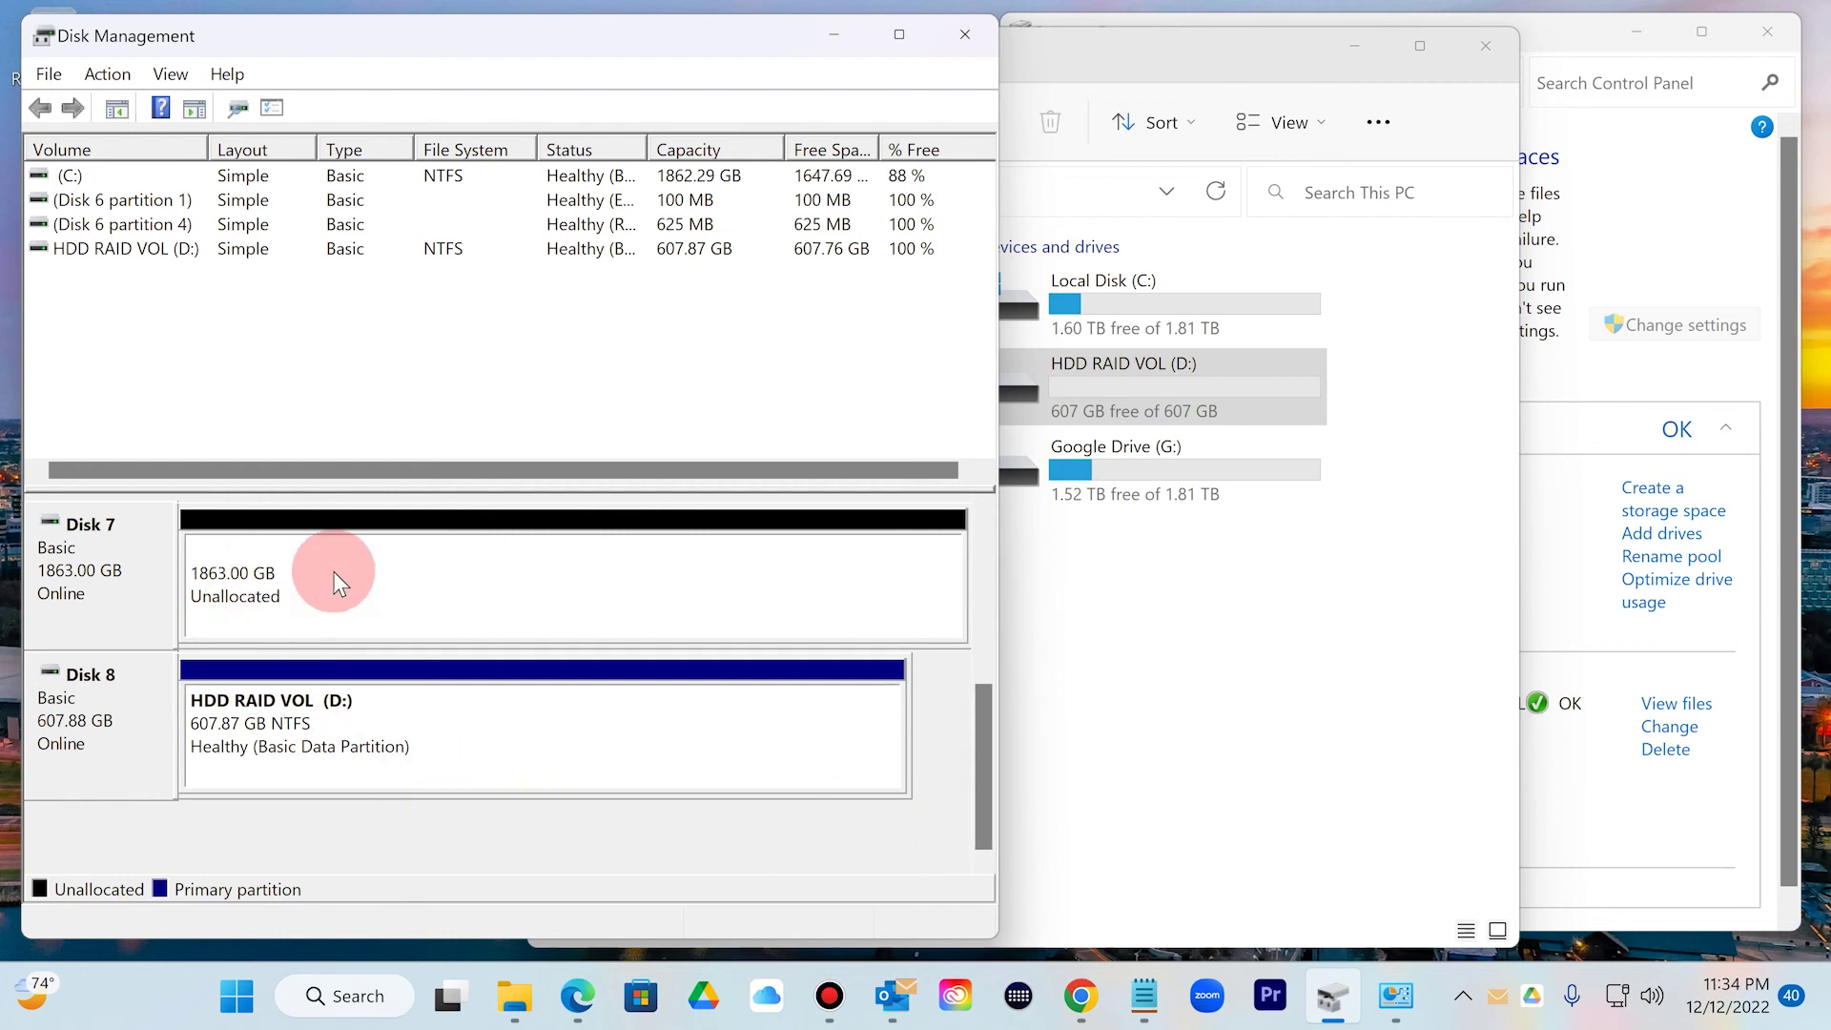
pyautogui.moveTo(992, 707)
pyautogui.mouseDown()
pyautogui.moveTo(998, 534)
pyautogui.moveTo(987, 694)
pyautogui.mouseUp()
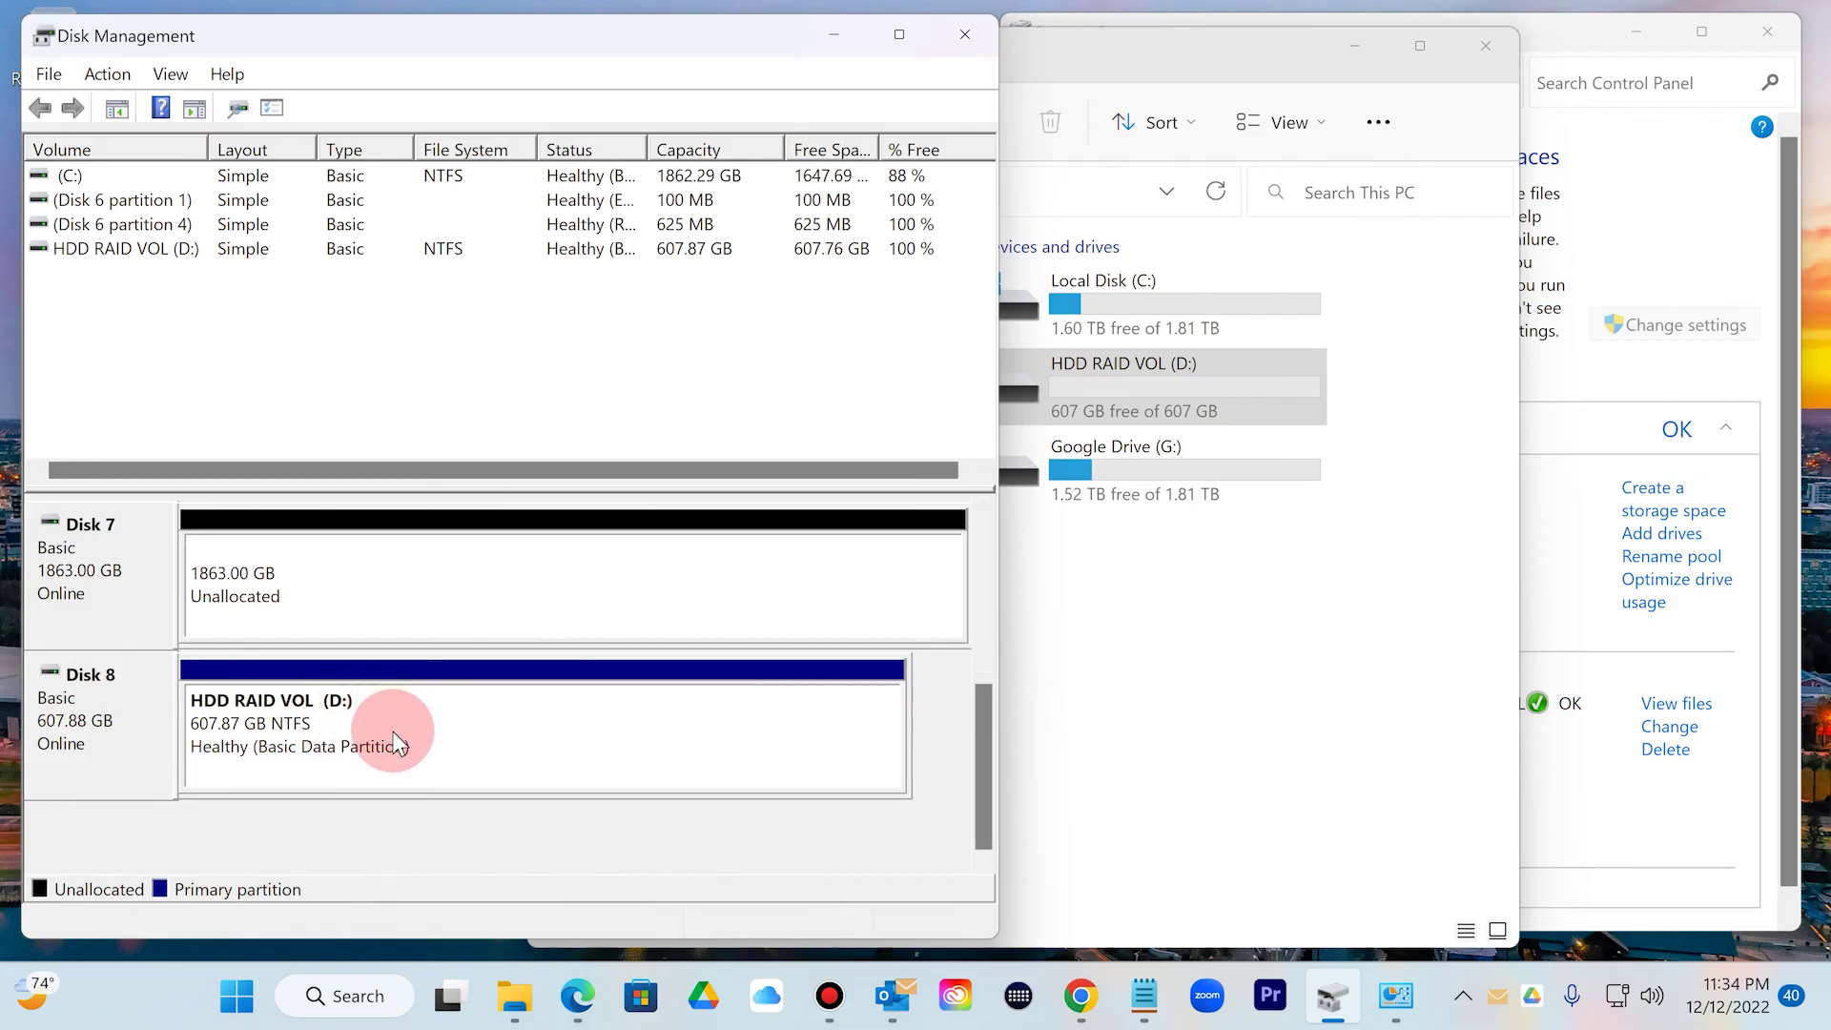
pyautogui.moveTo(988, 740)
pyautogui.mouseDown()
pyautogui.moveTo(1009, 546)
pyautogui.moveTo(987, 740)
pyautogui.mouseUp()
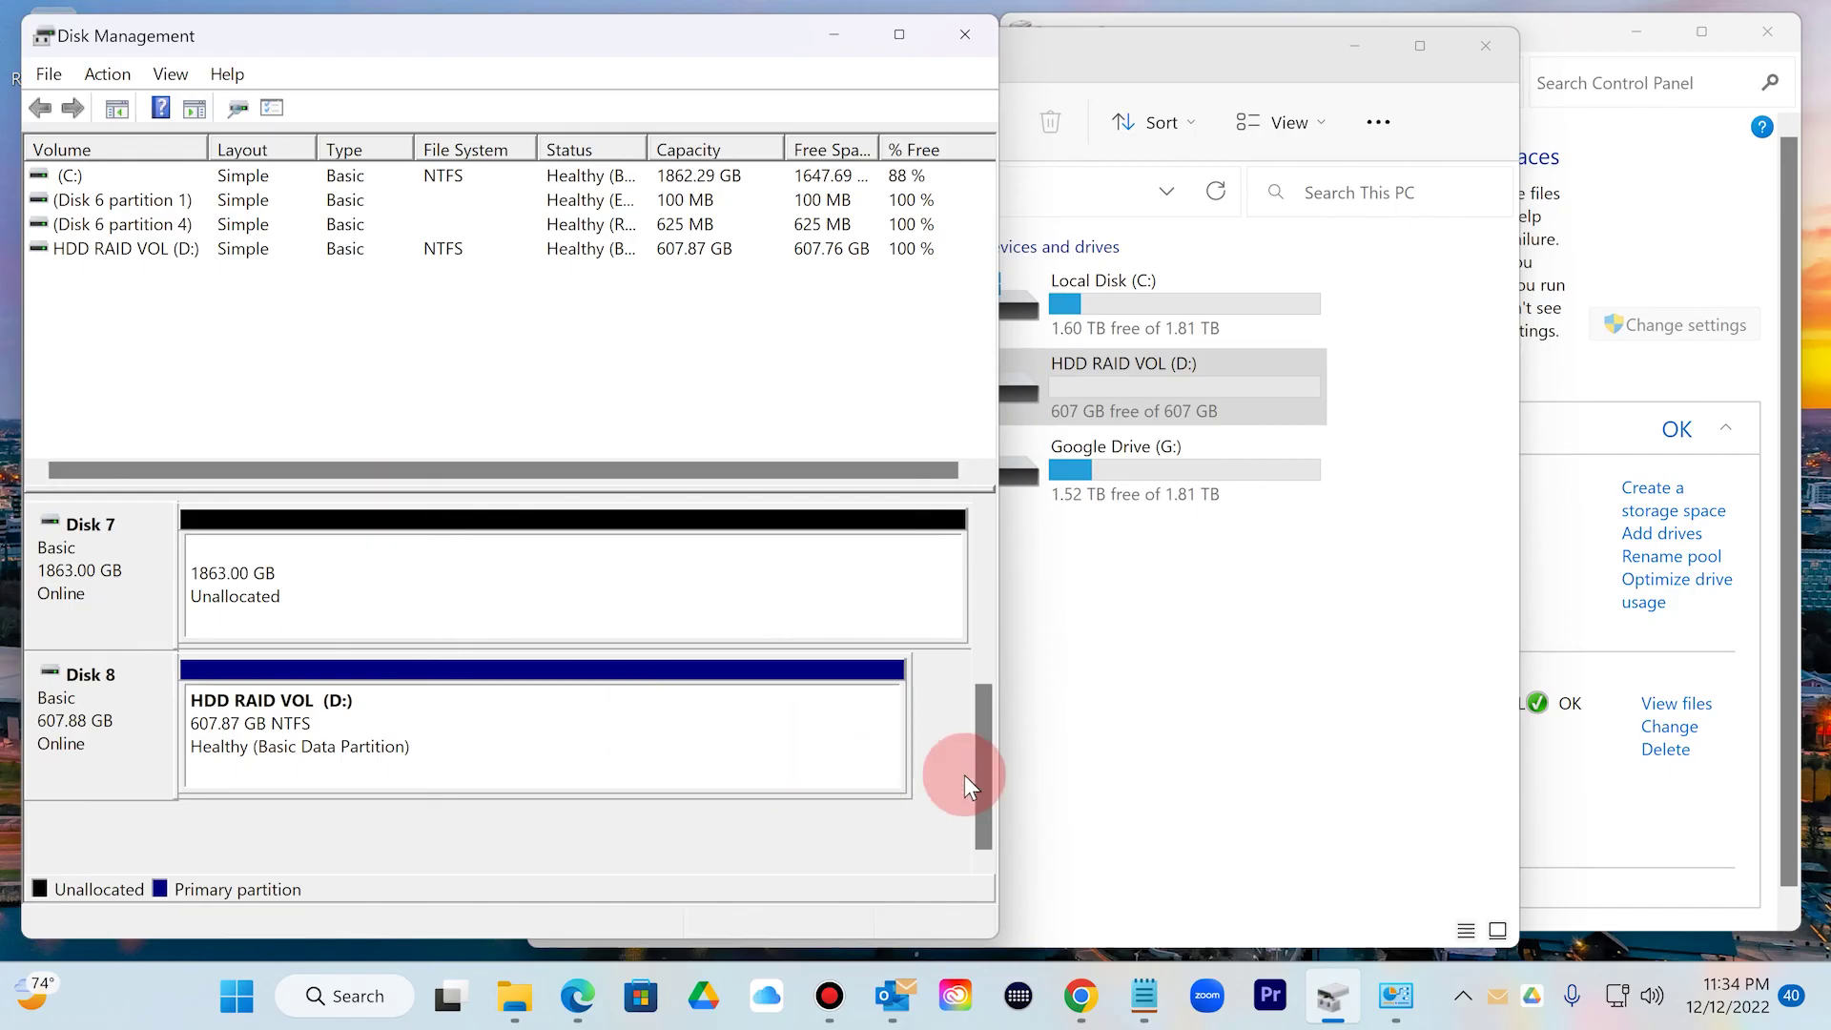
pyautogui.moveTo(1000, 760); pyautogui.dragTo(909, 776)
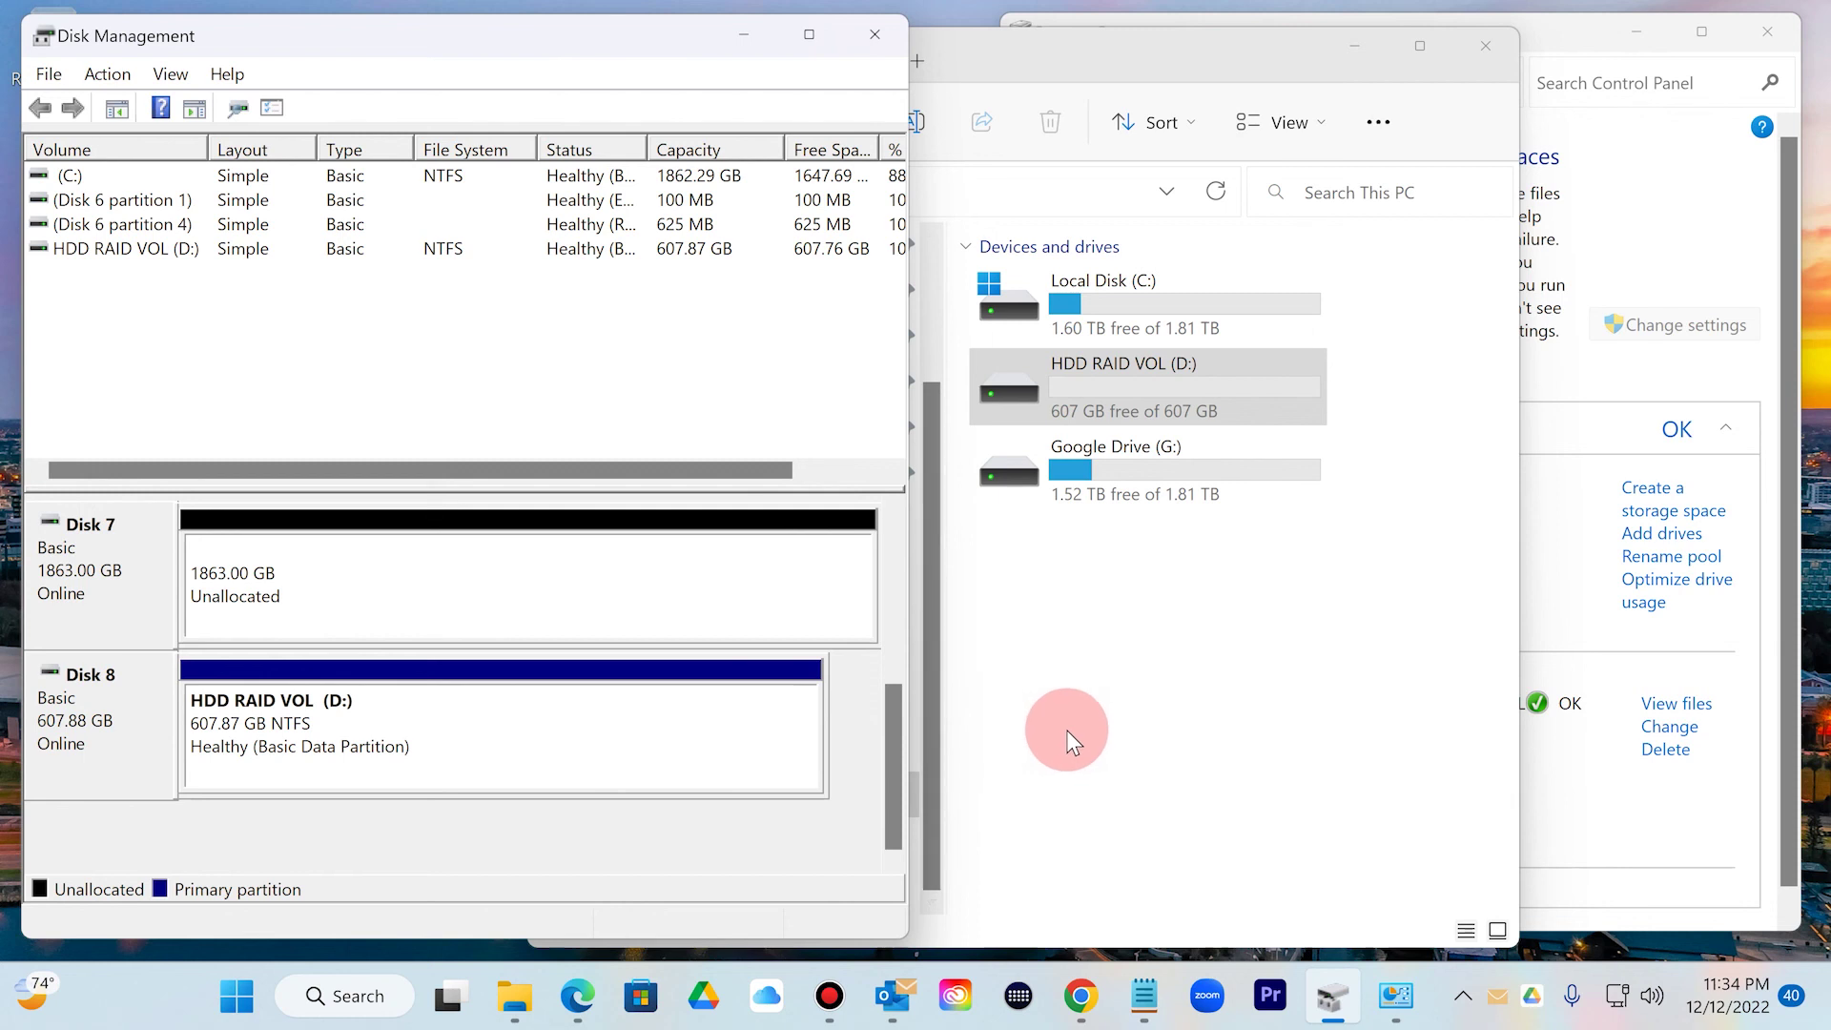
pyautogui.click(1066, 729)
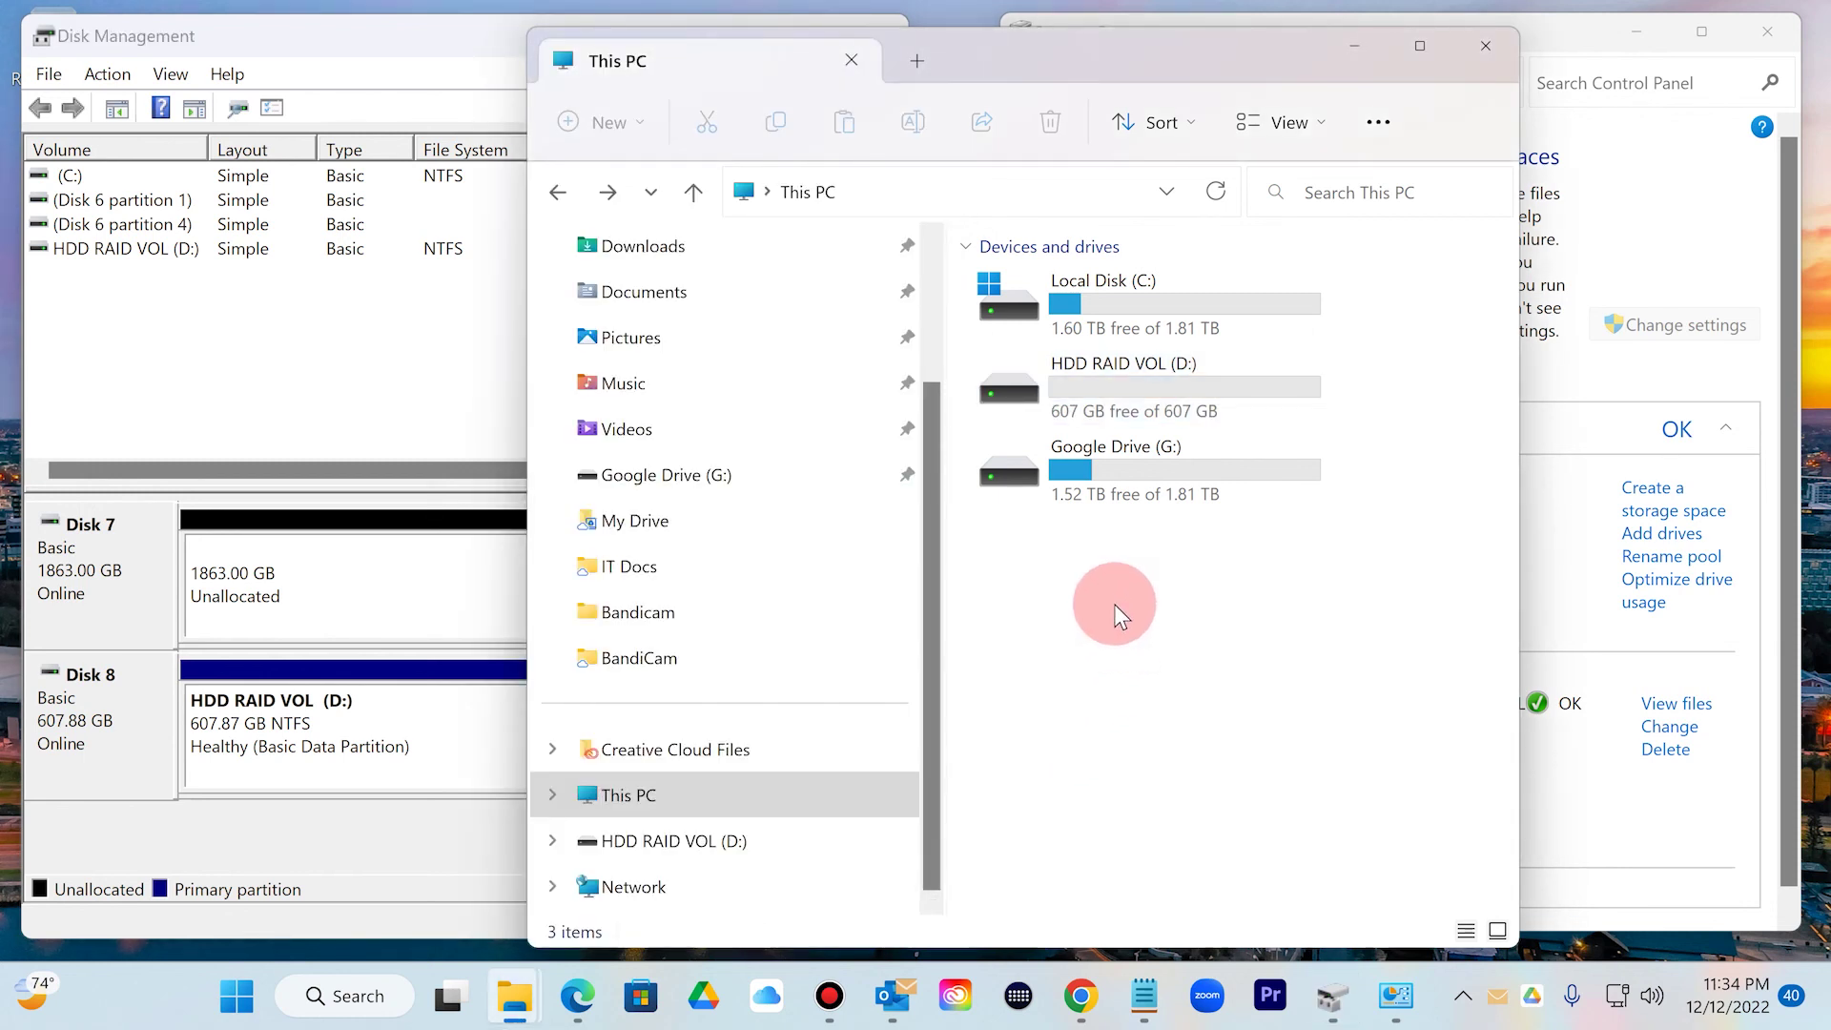